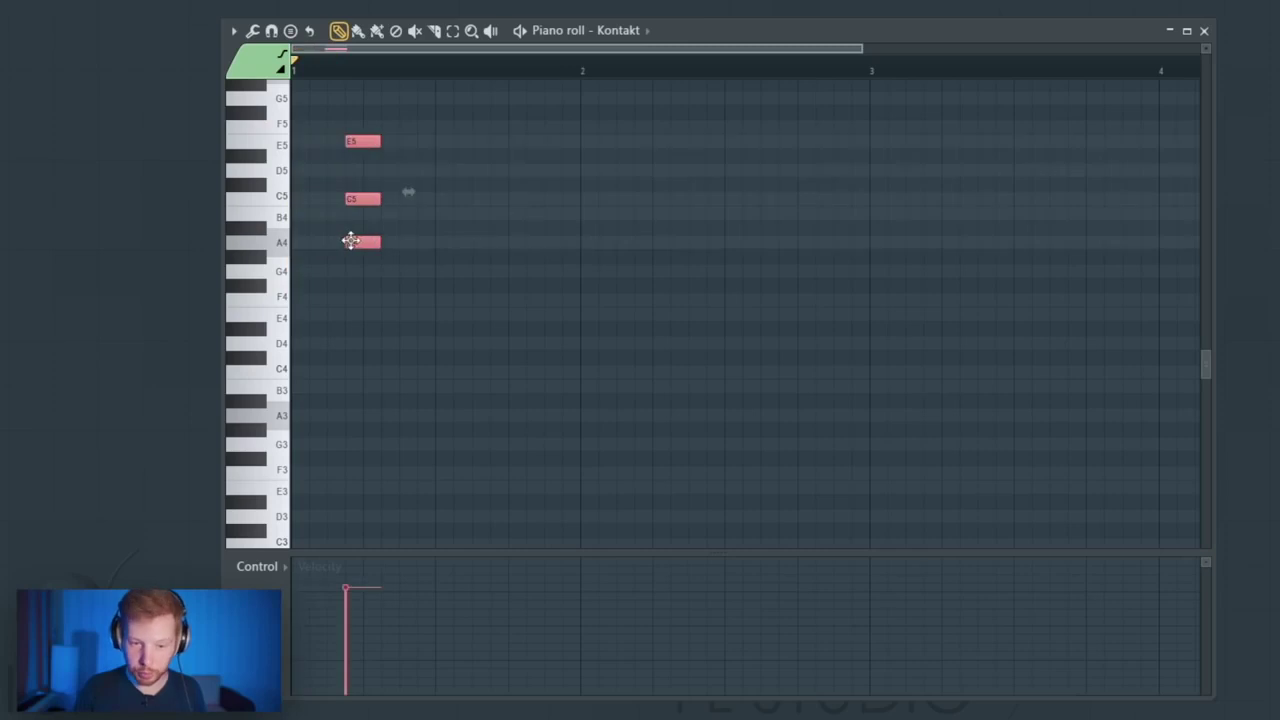
# - Copy the A4-C5-E5 chord to the next offbeat and duplicate the chord-and-bass figure until it fills bars 1 and 2
pyautogui.moveTo(340, 240); pyautogui.dragTo(403, 240)
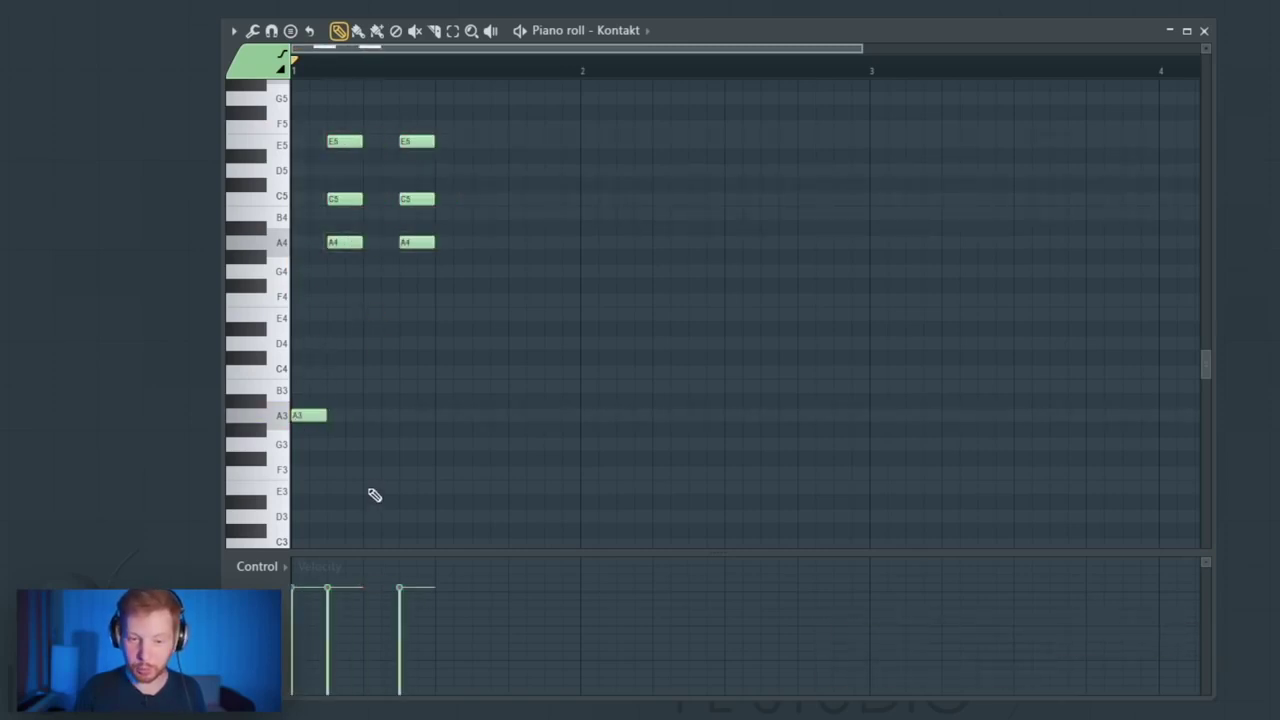
pyautogui.press('space')
pyautogui.hotkey('ctrl', 'b')
pyautogui.hotkey('ctrl', 'b')
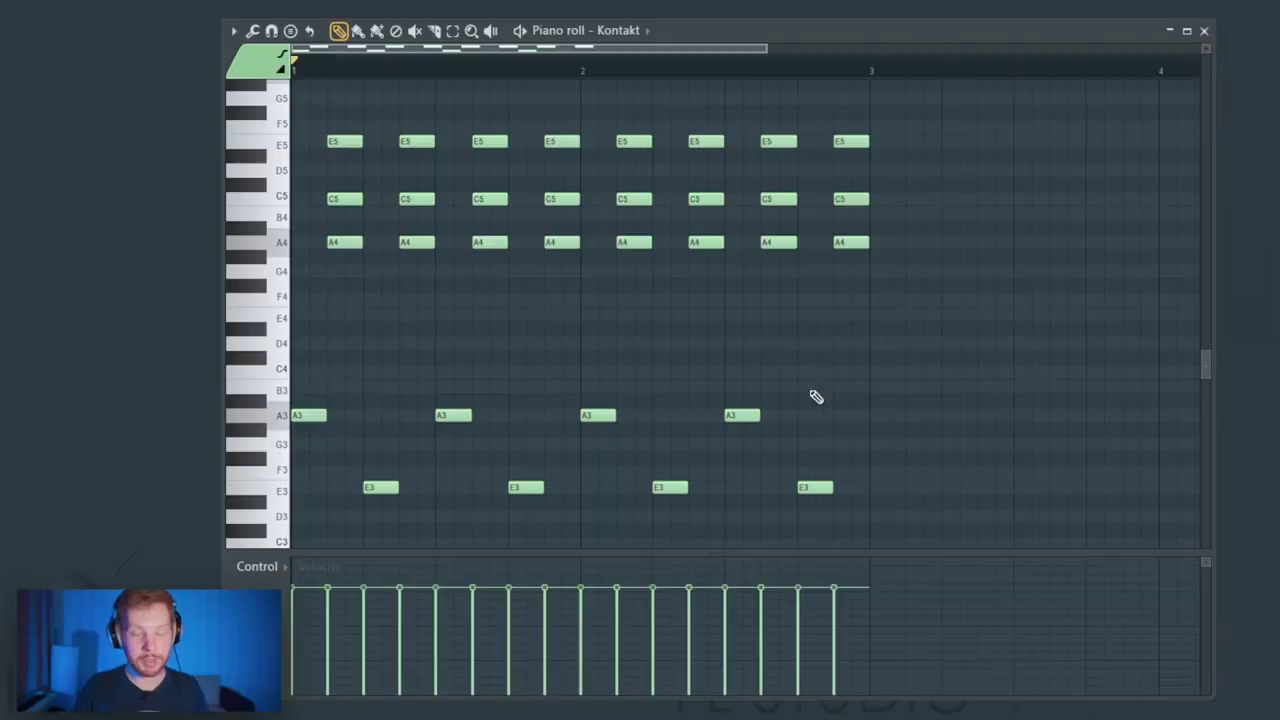
# - Copy the last chord to the second eighth of bar 3 and reshape it to A4-D5-F5
pyautogui.scroll(-4, 816, 410)
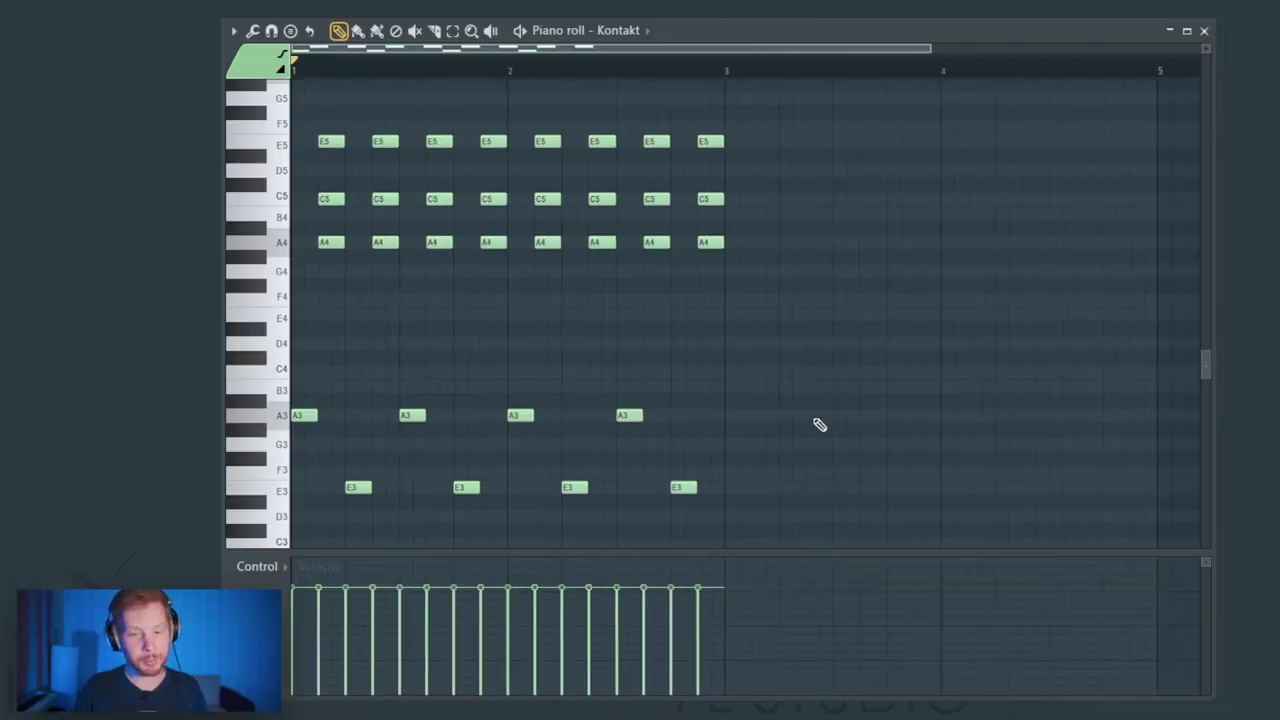
pyautogui.moveTo(648, 92); pyautogui.dragTo(598, 242)
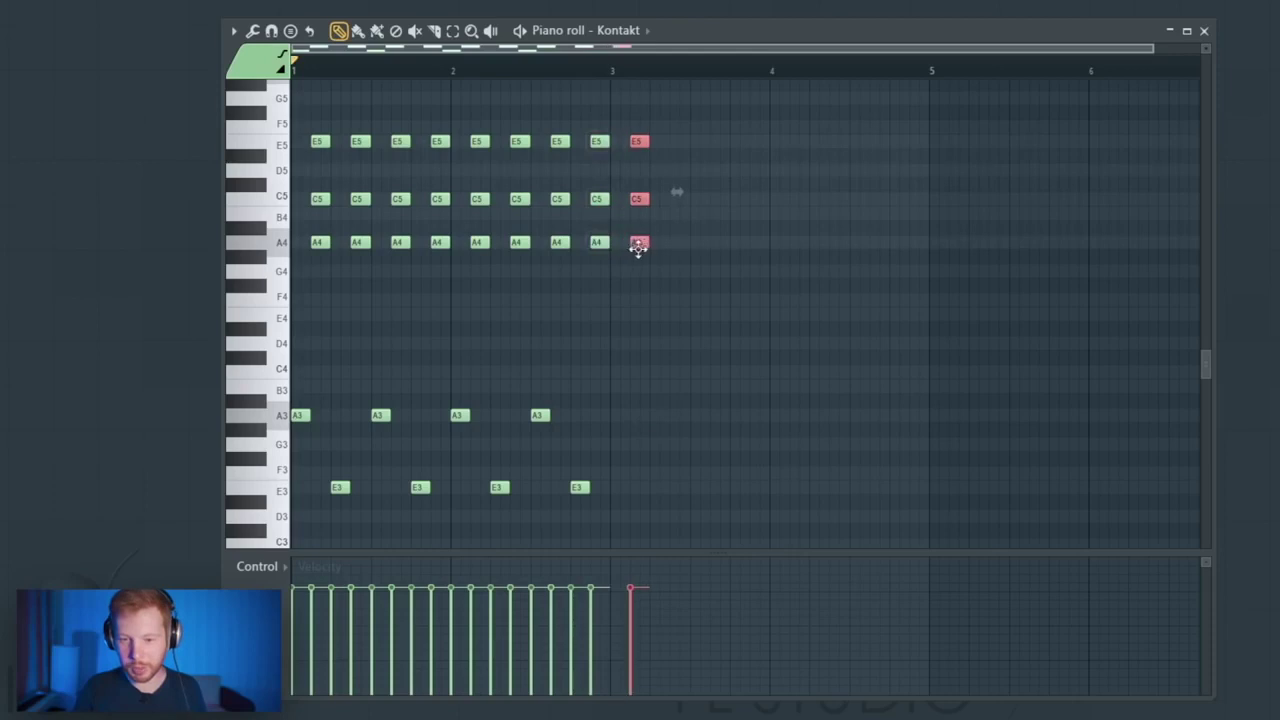
pyautogui.scroll(5, 640, 255)
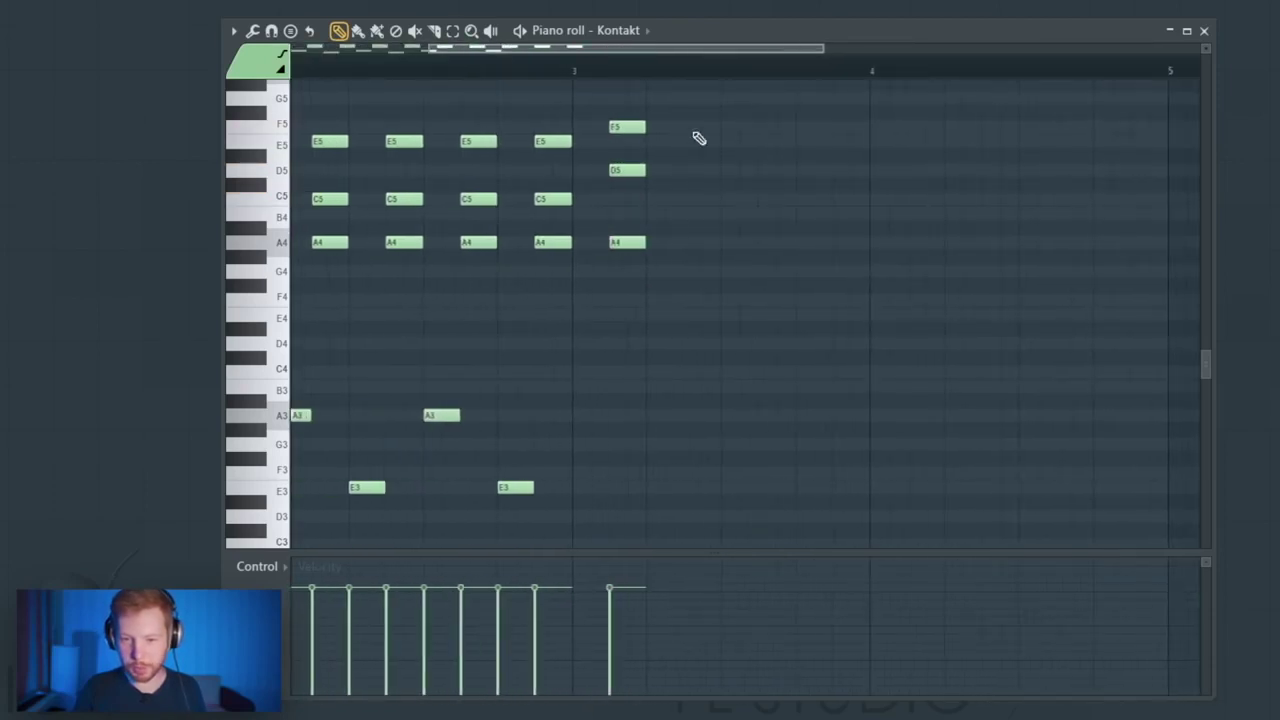
# - Delete the stray E4 note and duplicate bar 3's chord-and-bass pattern into bar 4
pyautogui.scroll(-3, 694, 137)
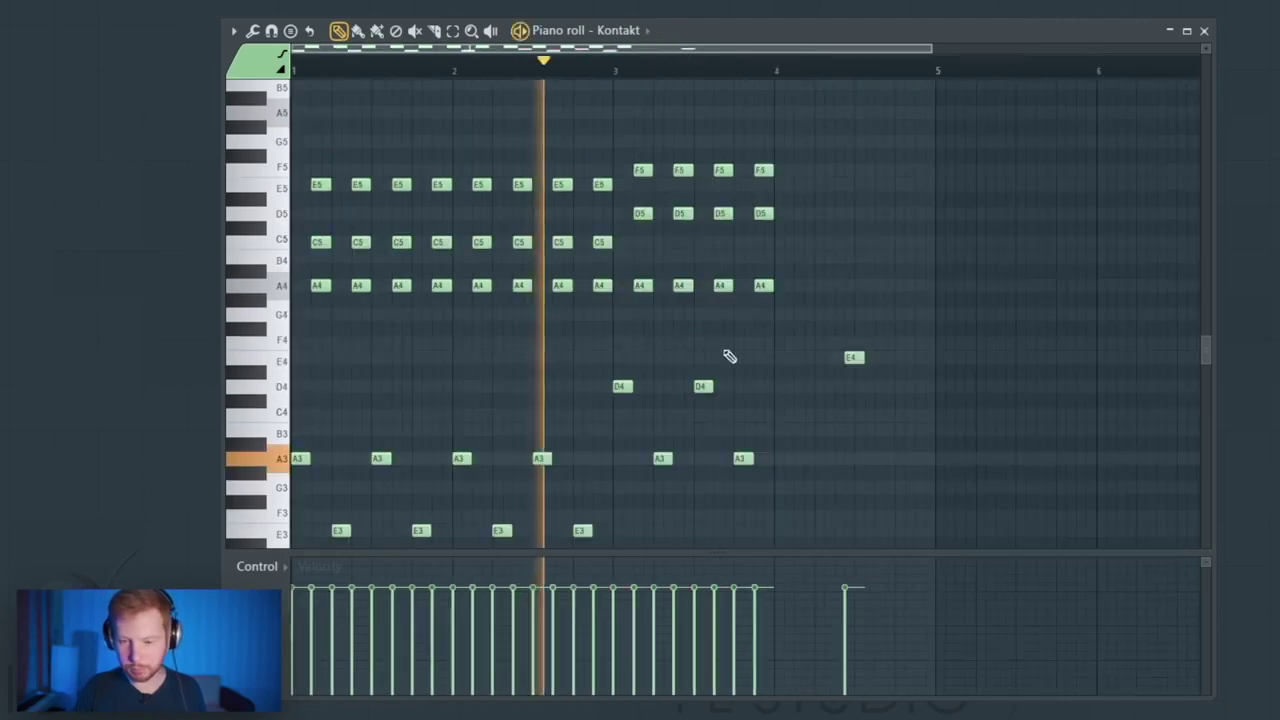
pyautogui.rightClick(852, 357)
pyautogui.moveTo(826, 491); pyautogui.dragTo(623, 175)
pyautogui.hotkey('ctrl', 'b')
pyautogui.scroll(-1, 911, 329)
pyautogui.keyDown('ctrl'); pyautogui.click(894, 343); pyautogui.keyUp('ctrl')
pyautogui.press('space')
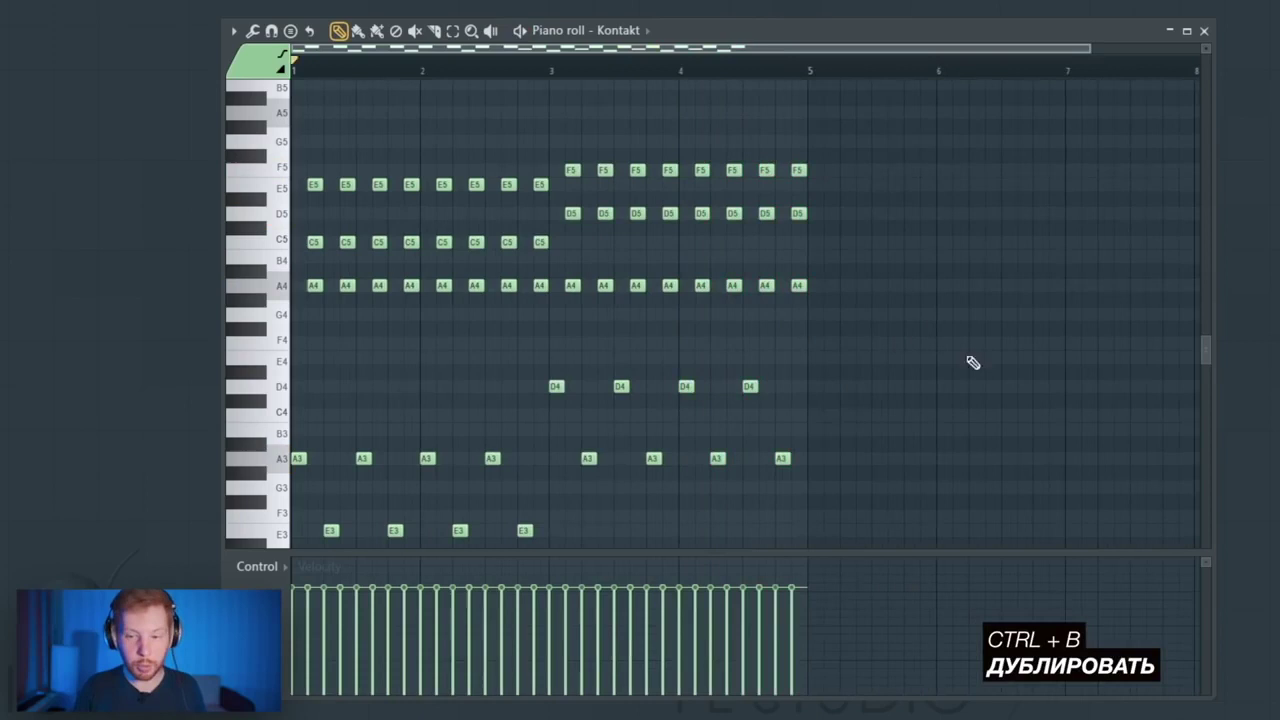
# - Fill bars 5 and 6 with B4-E5-G#5 chords over B3 and E3 bass, and complete bars 7 and 8 from copies of earlier bars
pyautogui.moveTo(851, 396); pyautogui.dragTo(637, 400)
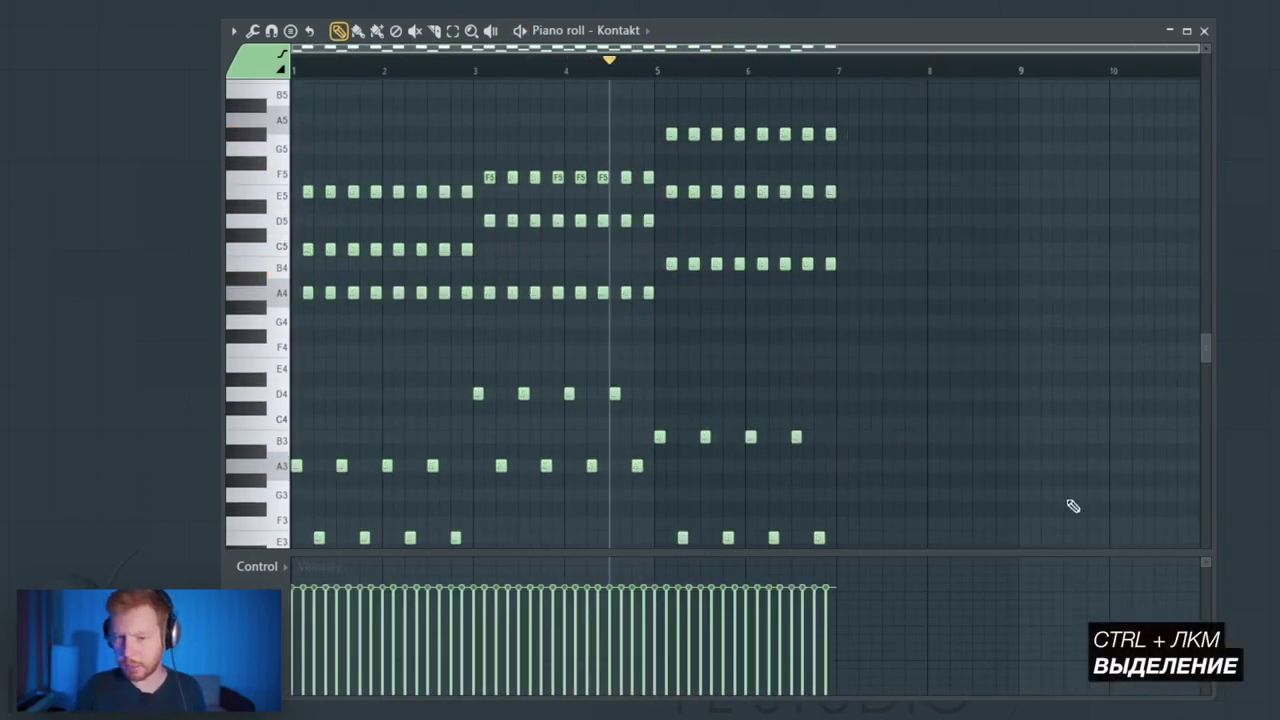
pyautogui.moveTo(350, 333); pyautogui.dragTo(294, 545)
pyautogui.moveTo(298, 463); pyautogui.dragTo(843, 460)
pyautogui.moveTo(661, 107); pyautogui.dragTo(744, 546)
pyautogui.rightClick(870, 103)
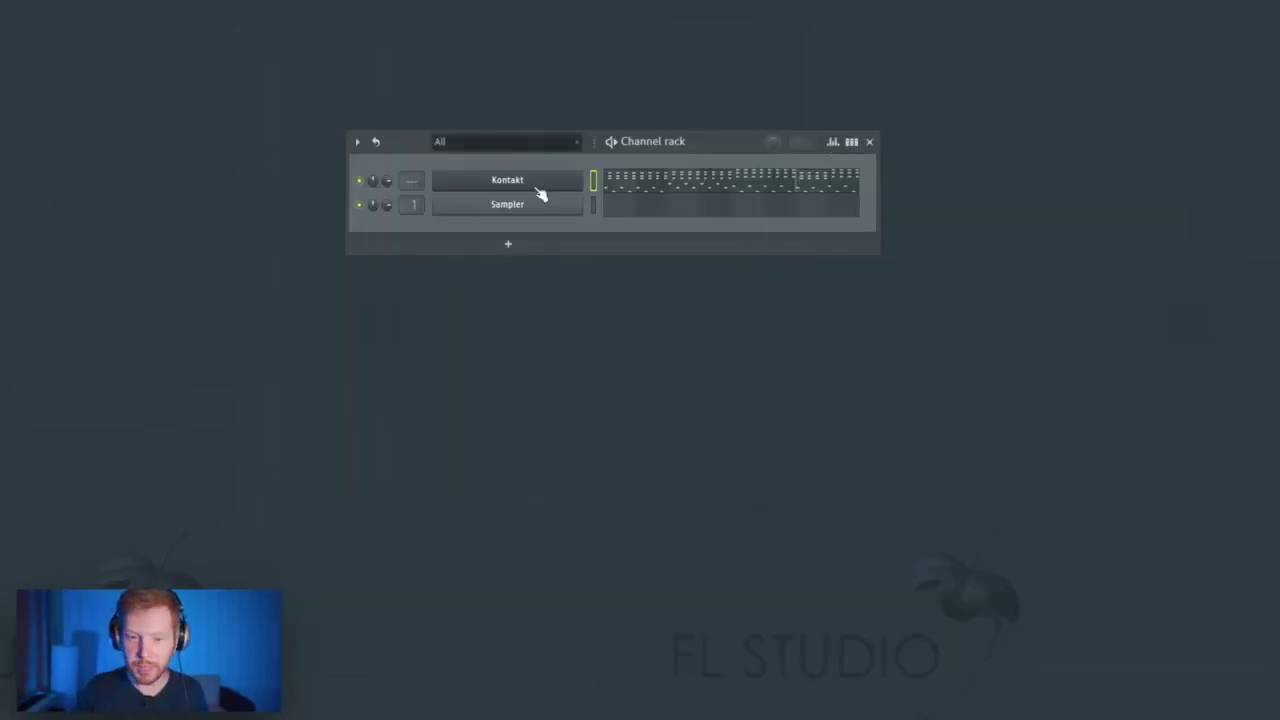
# - Add a second Kontakt channel and load a brass instrument from Berlin Orchestra Inspire's Single Articulations
pyautogui.rightClick(540, 193)
pyautogui.moveTo(640, 289)
pyautogui.click(789, 677)
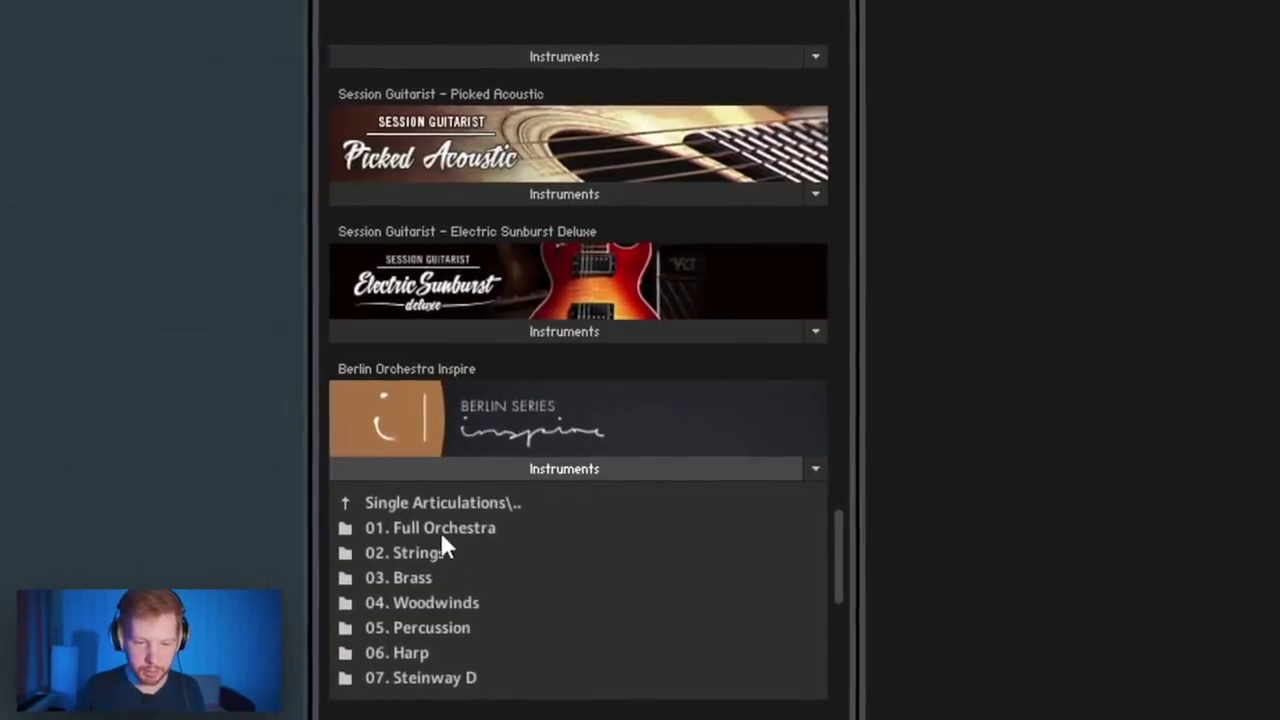
pyautogui.click(420, 578)
pyautogui.click(455, 529)
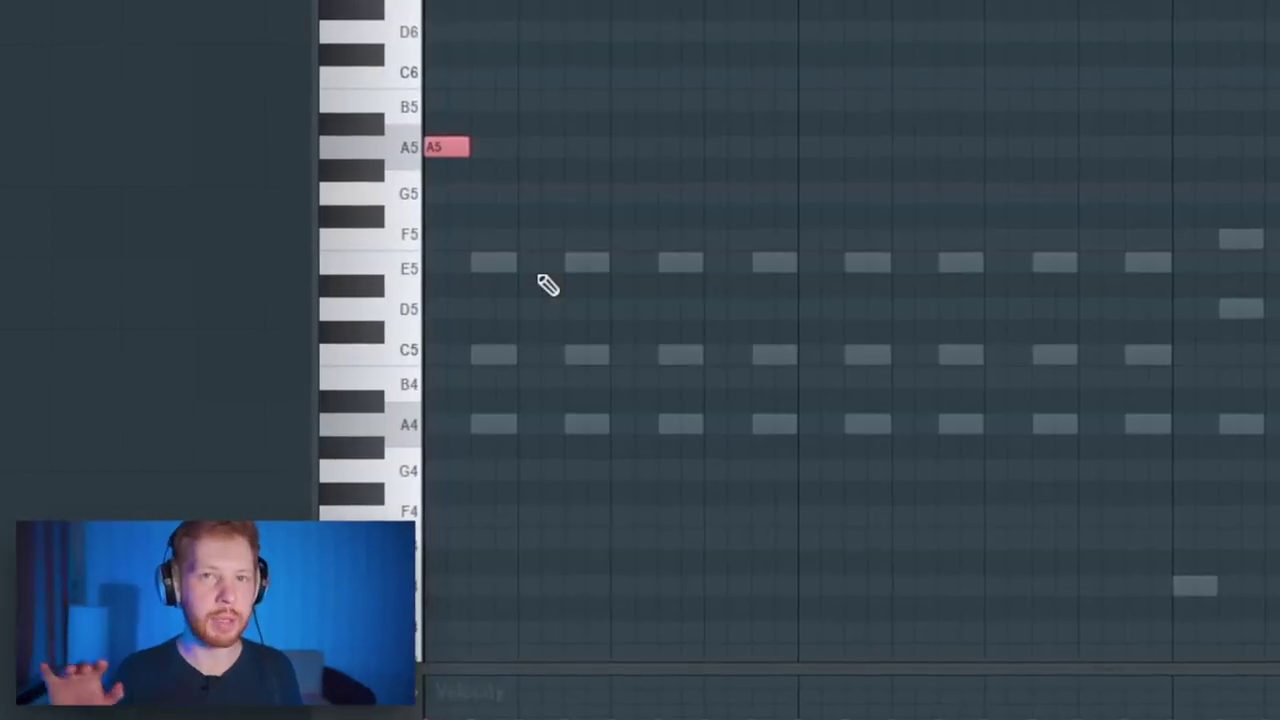
# - Write the melody's repeating A5-B5-A5 motif from bar 1 and continue it with C6, B5, C6 and B5 into bar 3
pyautogui.moveTo(449, 144); pyautogui.dragTo(541, 148)
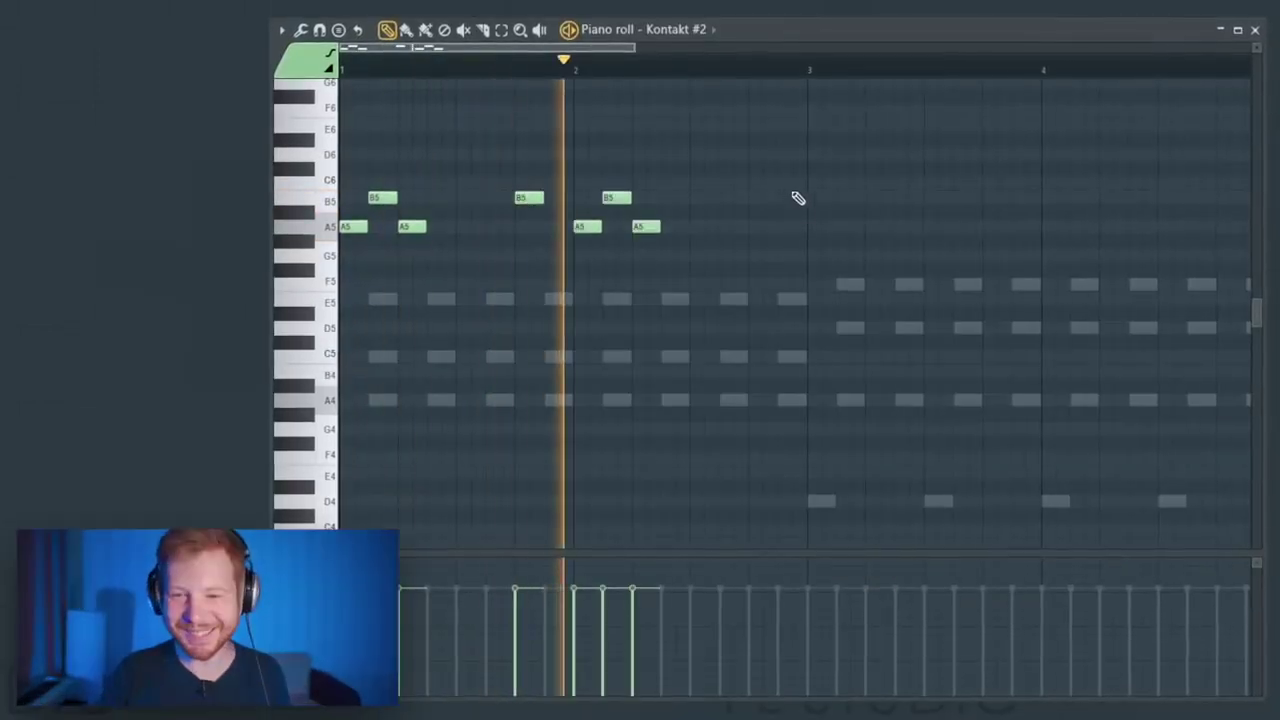
pyautogui.click(792, 184)
pyautogui.click(823, 201)
pyautogui.click(850, 187)
pyautogui.click(879, 201)
pyautogui.moveTo(920, 280); pyautogui.dragTo(800, 280)
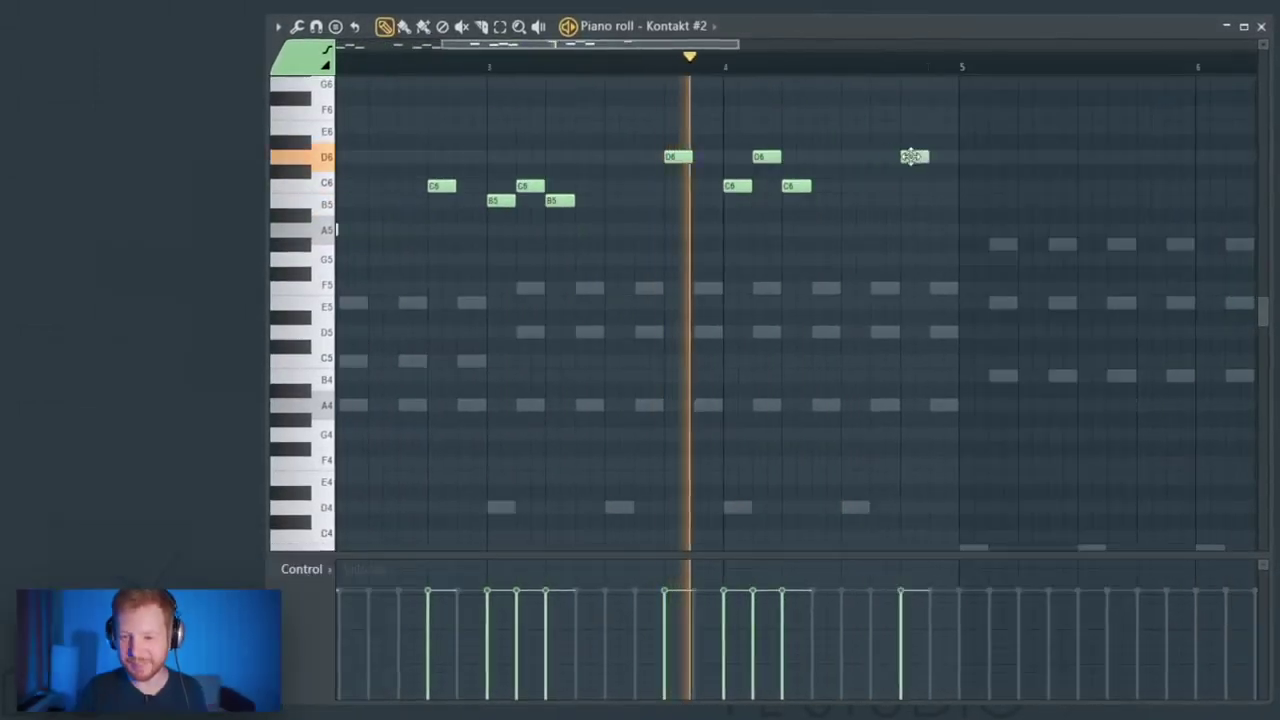
# - Extend the melody through bar 7 with a D6-C6-B5-A5-G#5 descent, and copy the three-note motif to bar 8 starting on B5
pyautogui.moveTo(957, 122); pyautogui.dragTo(967, 184)
pyautogui.hotkey('ctrl', 'd')
pyautogui.moveTo(1078, 294); pyautogui.dragTo(651, 337)
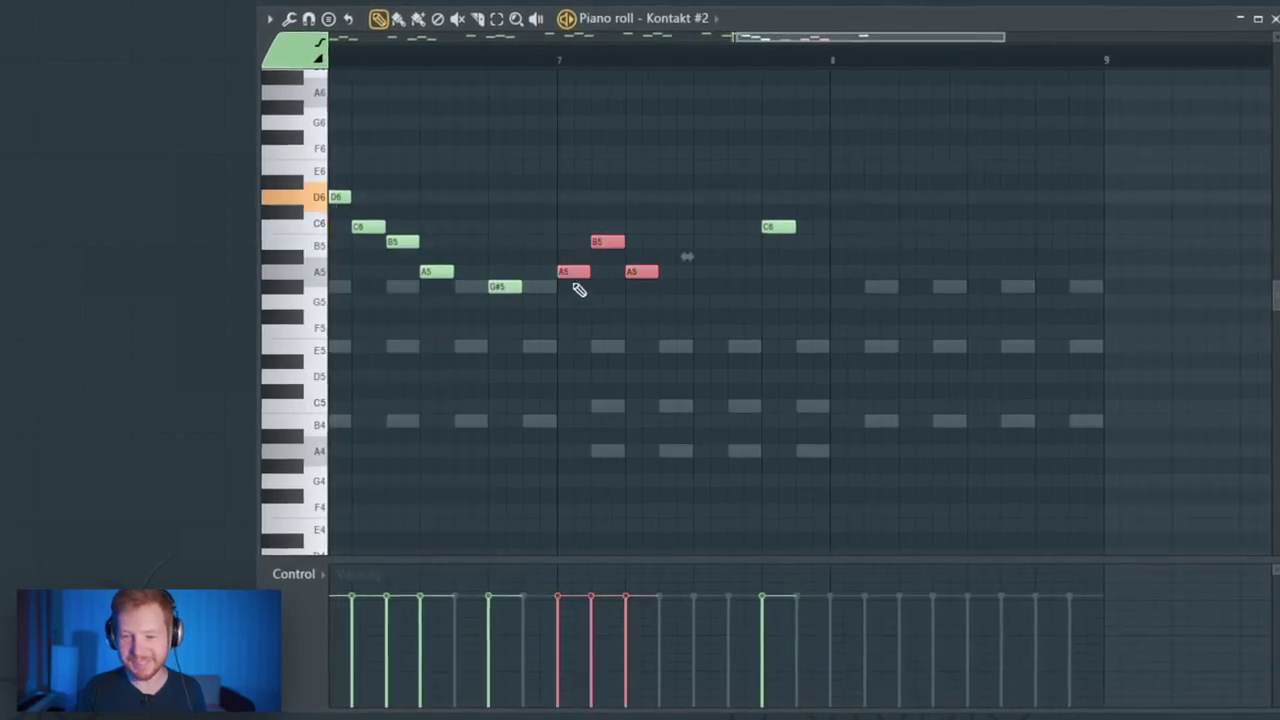
pyautogui.moveTo(573, 272); pyautogui.dragTo(844, 241)
pyautogui.hotkey('ctrl', 'd')
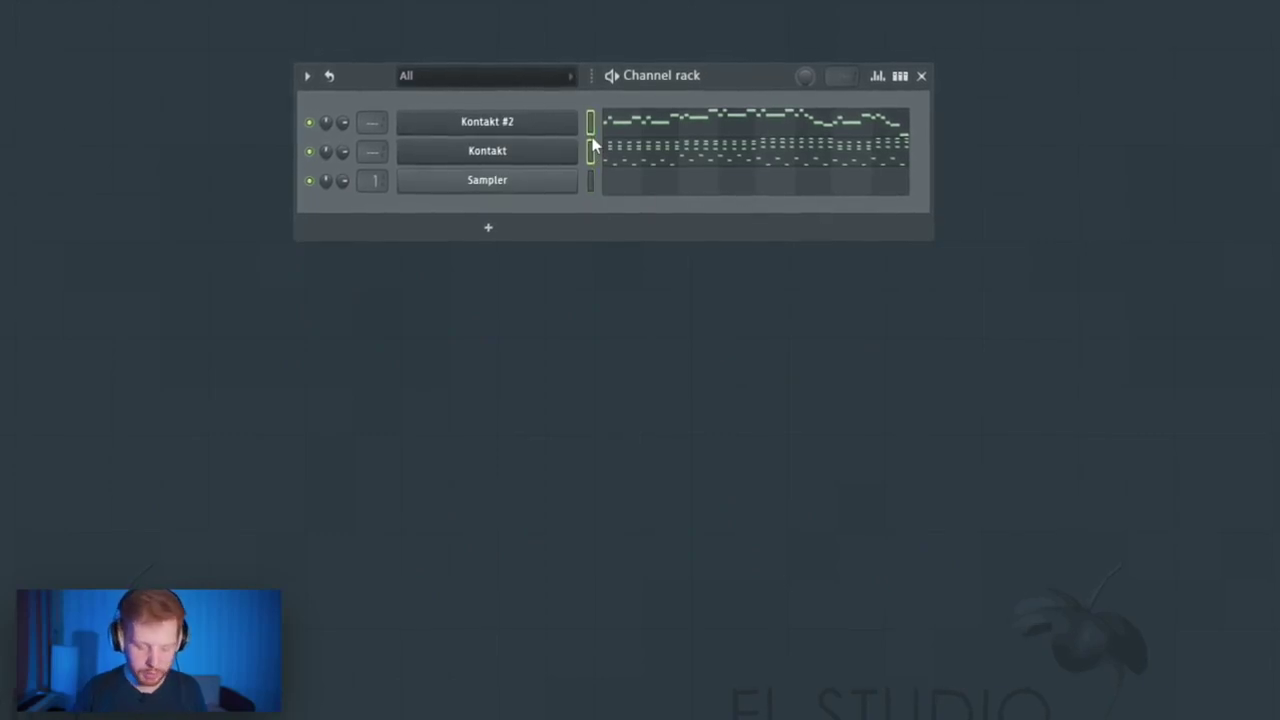
# - Transpose the whole Kontakt #2 melody down six semitones
pyautogui.click(663, 127)
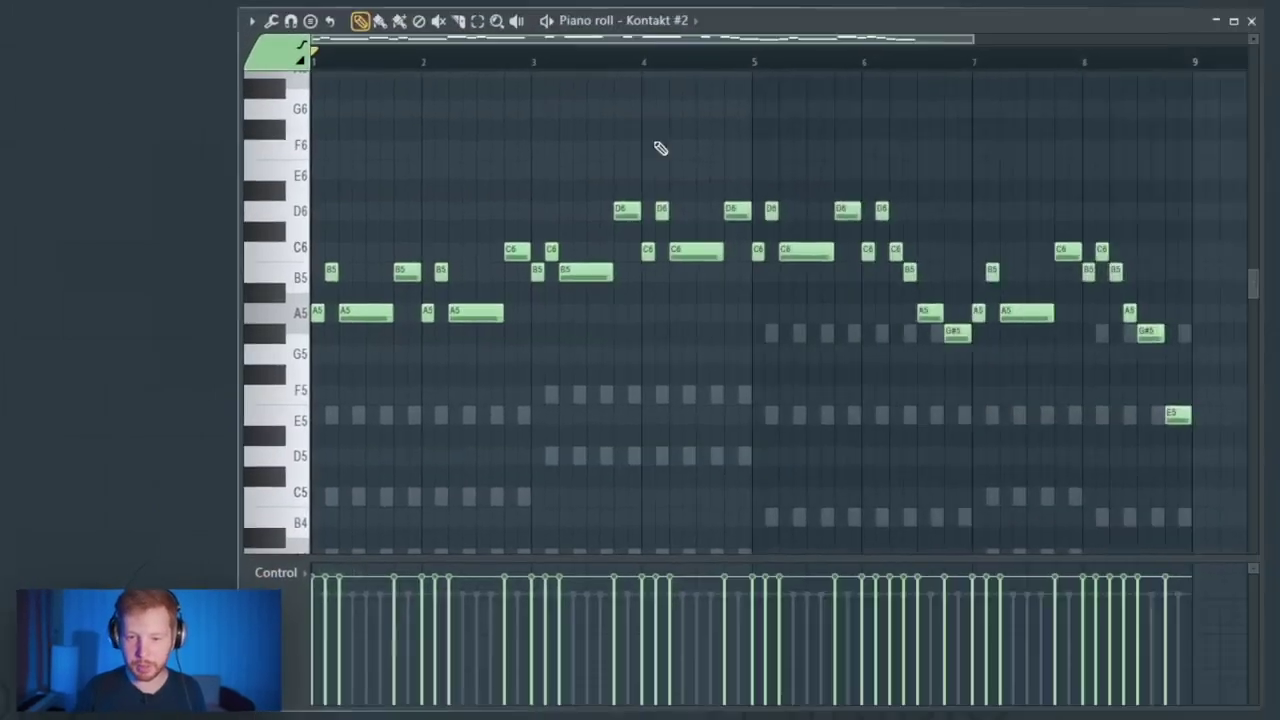
pyautogui.scroll(-3, 535, 315)
pyautogui.hotkey('shift', 'Down')
pyautogui.hotkey('shift', 'Down')
pyautogui.hotkey('shift', 'Down')
pyautogui.hotkey('shift', 'Down')
pyautogui.hotkey('shift', 'Down')
pyautogui.hotkey('shift', 'Down')
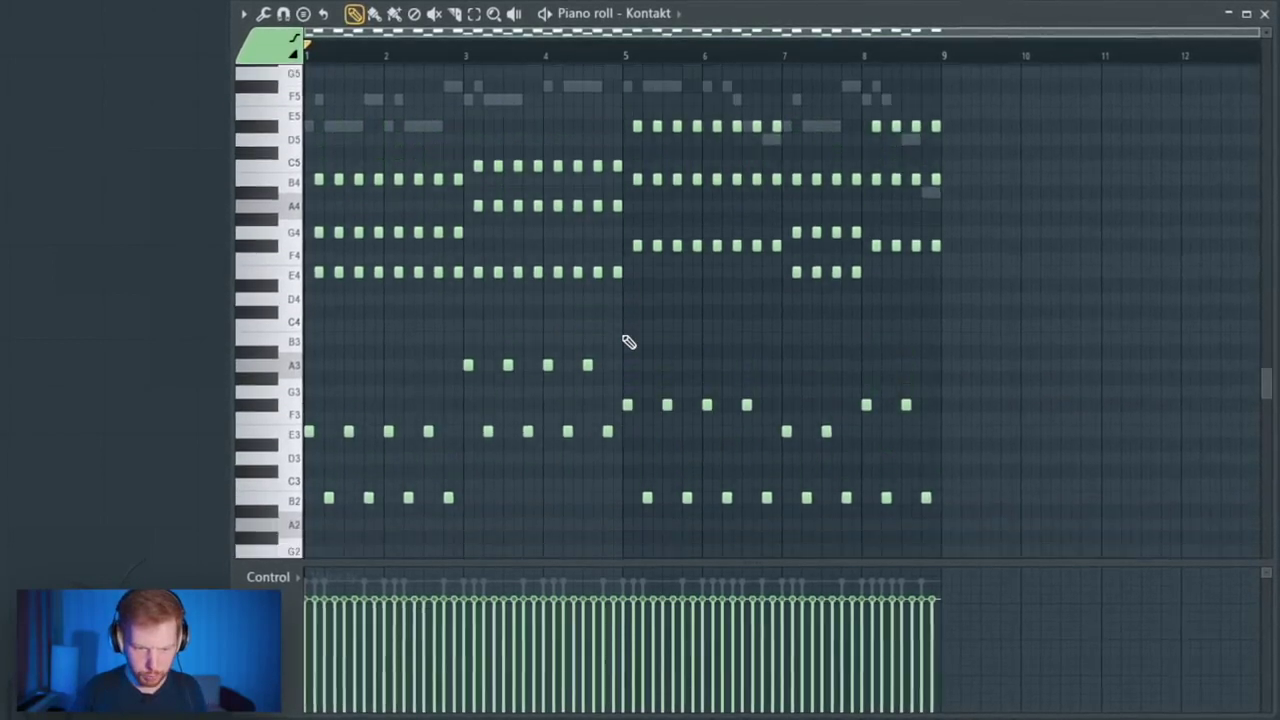
# - Raise all the bass notes of the Kontakt part by one octave
pyautogui.moveTo(1043, 340); pyautogui.dragTo(300, 555)
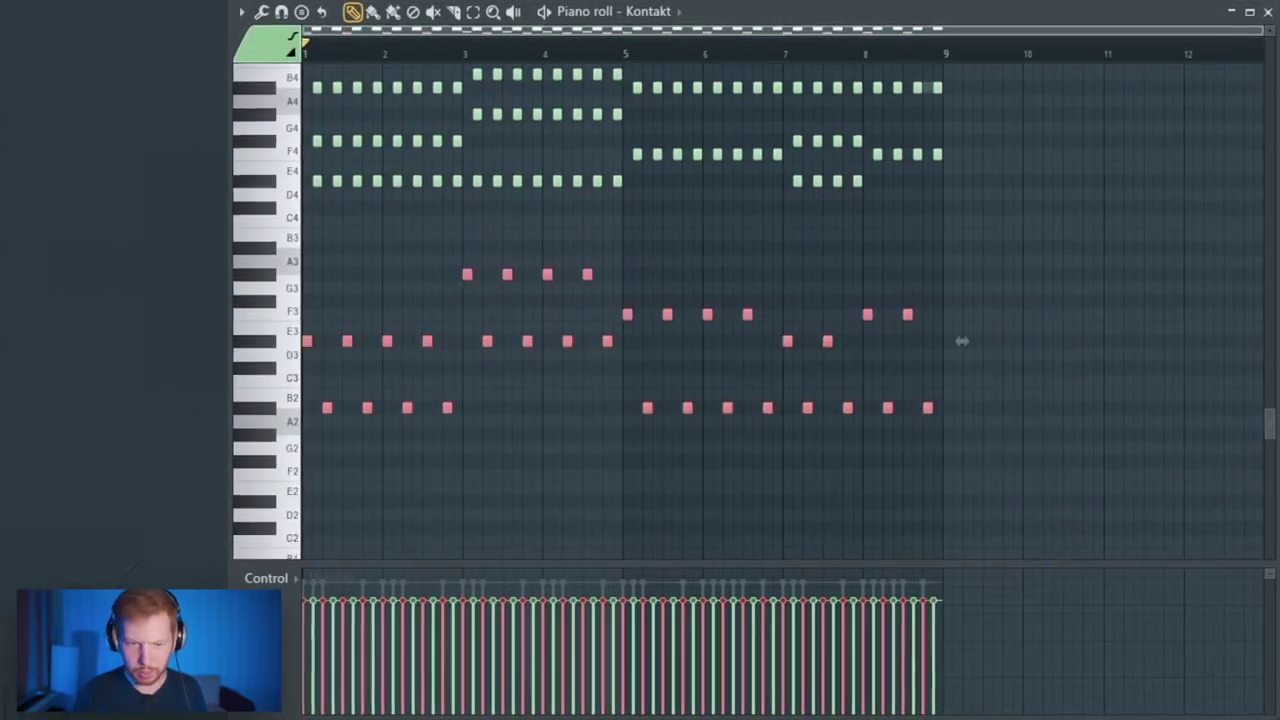
pyautogui.hotkey('ctrl', 'Up')
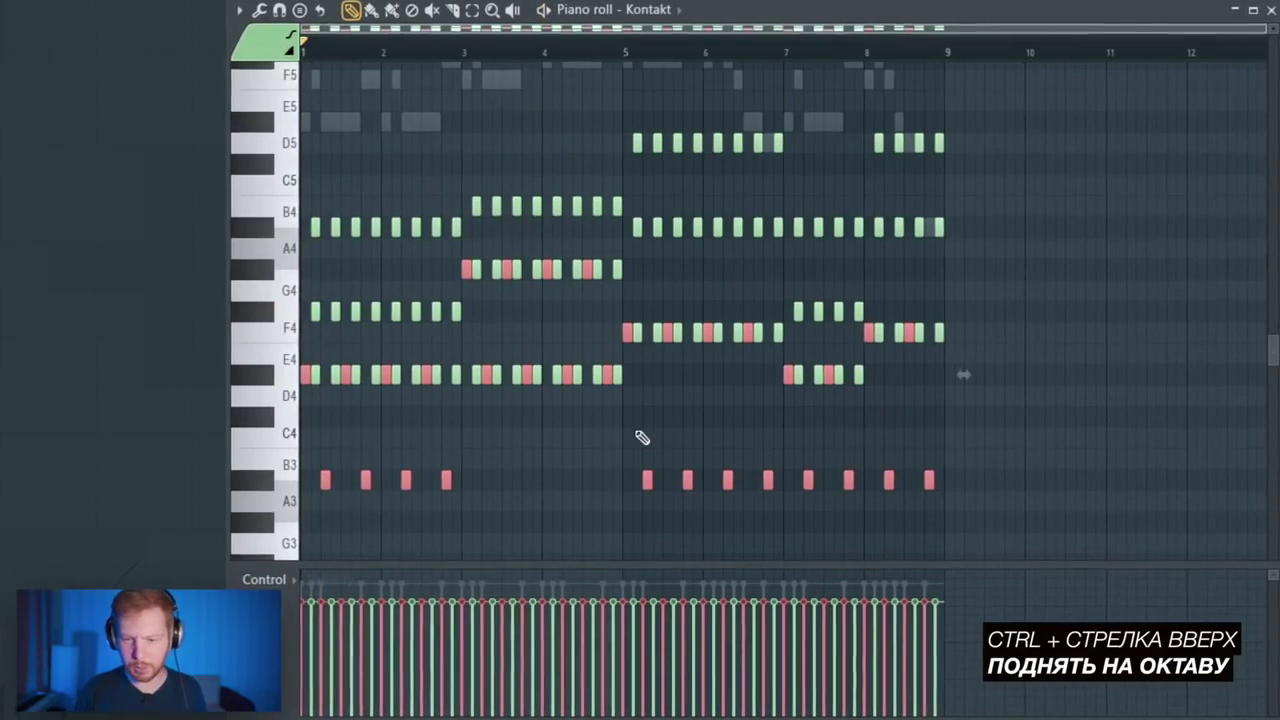
pyautogui.click(642, 438)
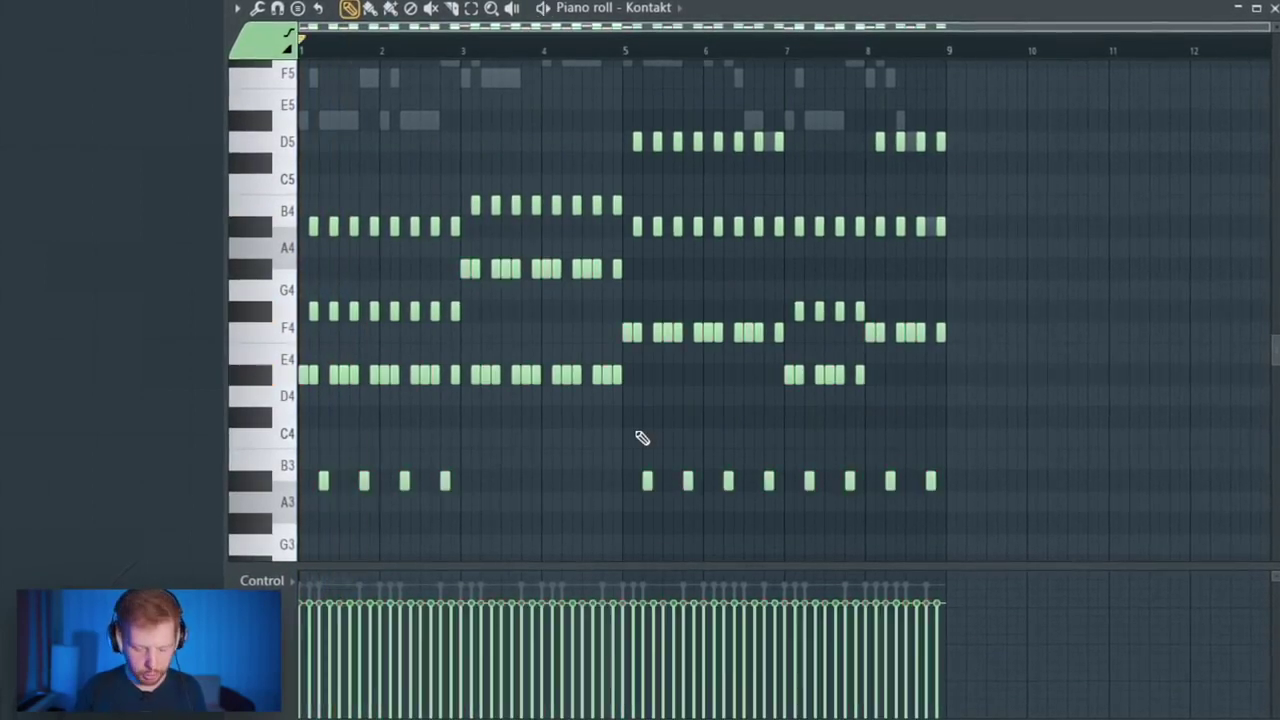
# - Randomize the note velocities of the Kontakt and Kontakt #2 parts
pyautogui.hotkey('alt', 'r')
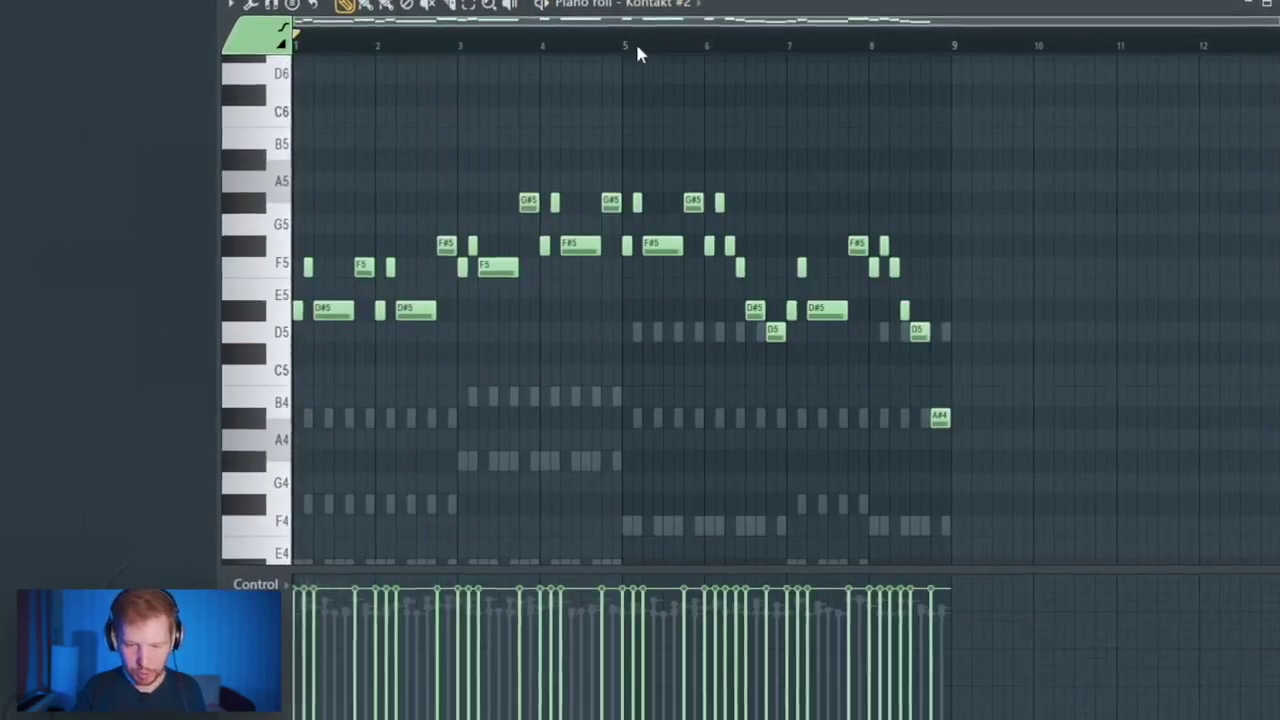
pyautogui.hotkey('alt', 'r')
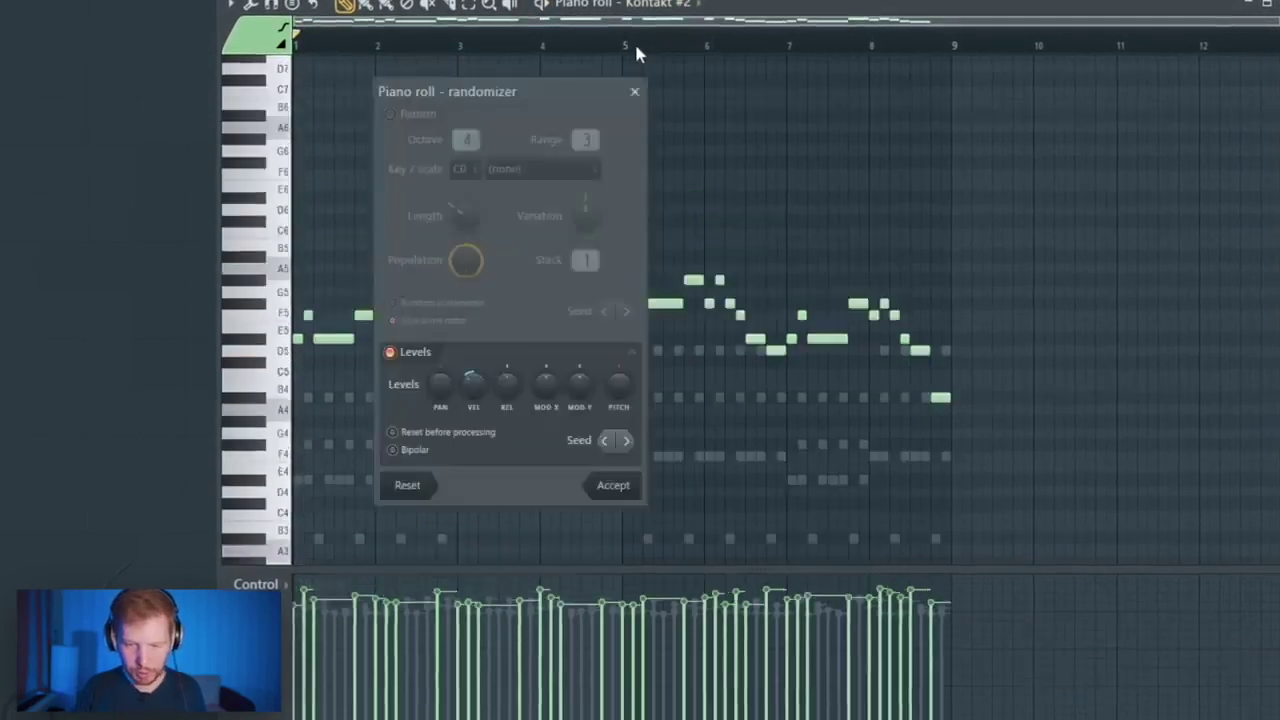
pyautogui.press('space')
pyautogui.click(614, 487)
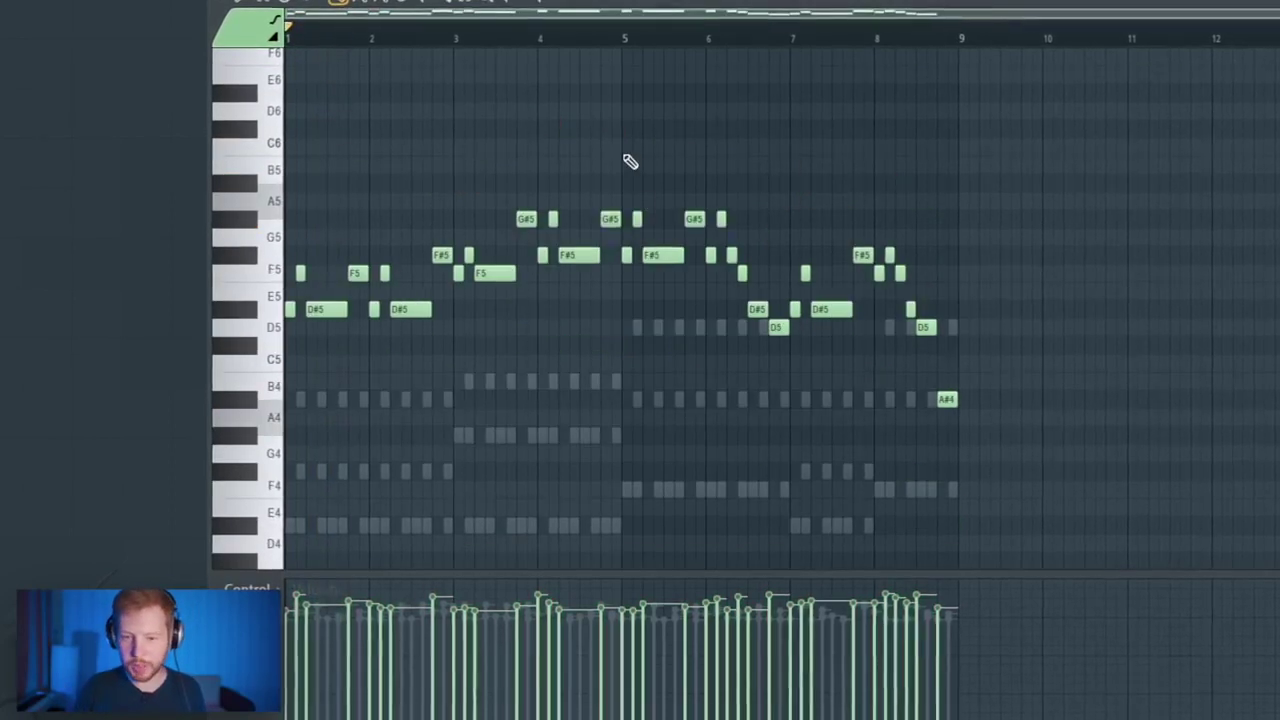
# - Replace the melody notes in bars 5 to 7 with a duplicate of the phrase from bars 1 to 3, and play the result
pyautogui.moveTo(623, 137); pyautogui.dragTo(869, 388)
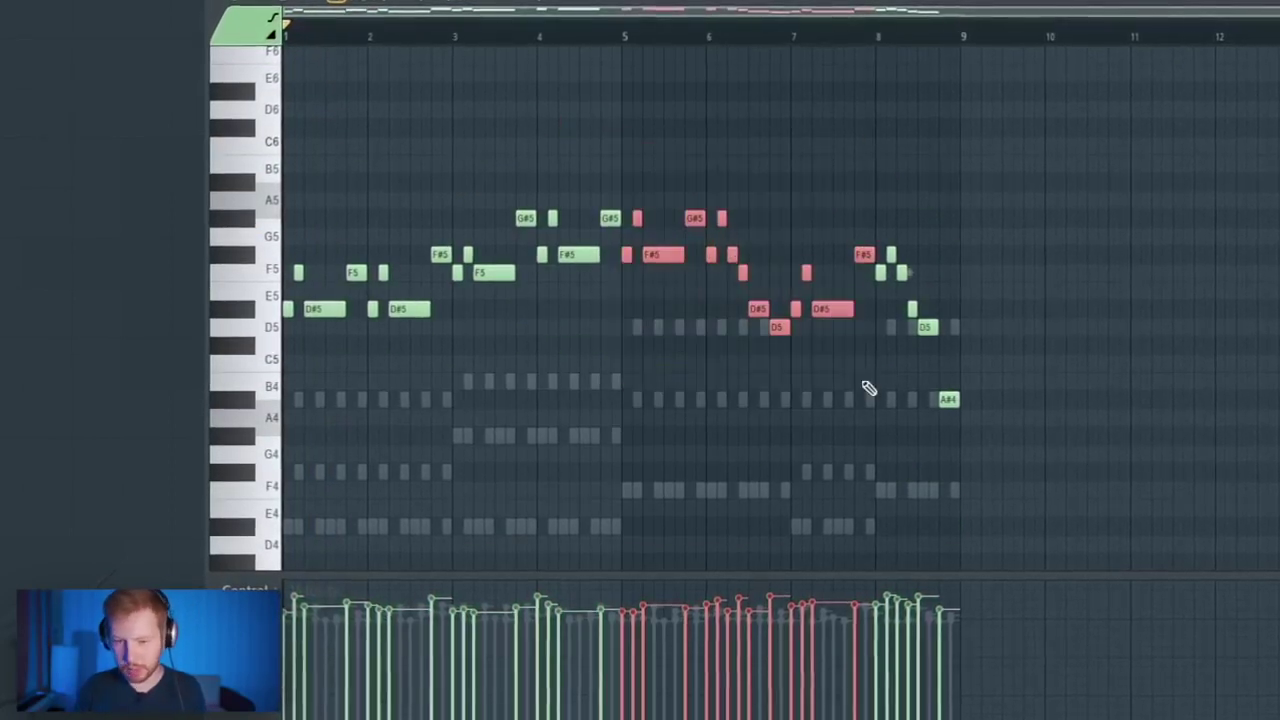
pyautogui.moveTo(528, 182); pyautogui.dragTo(283, 390)
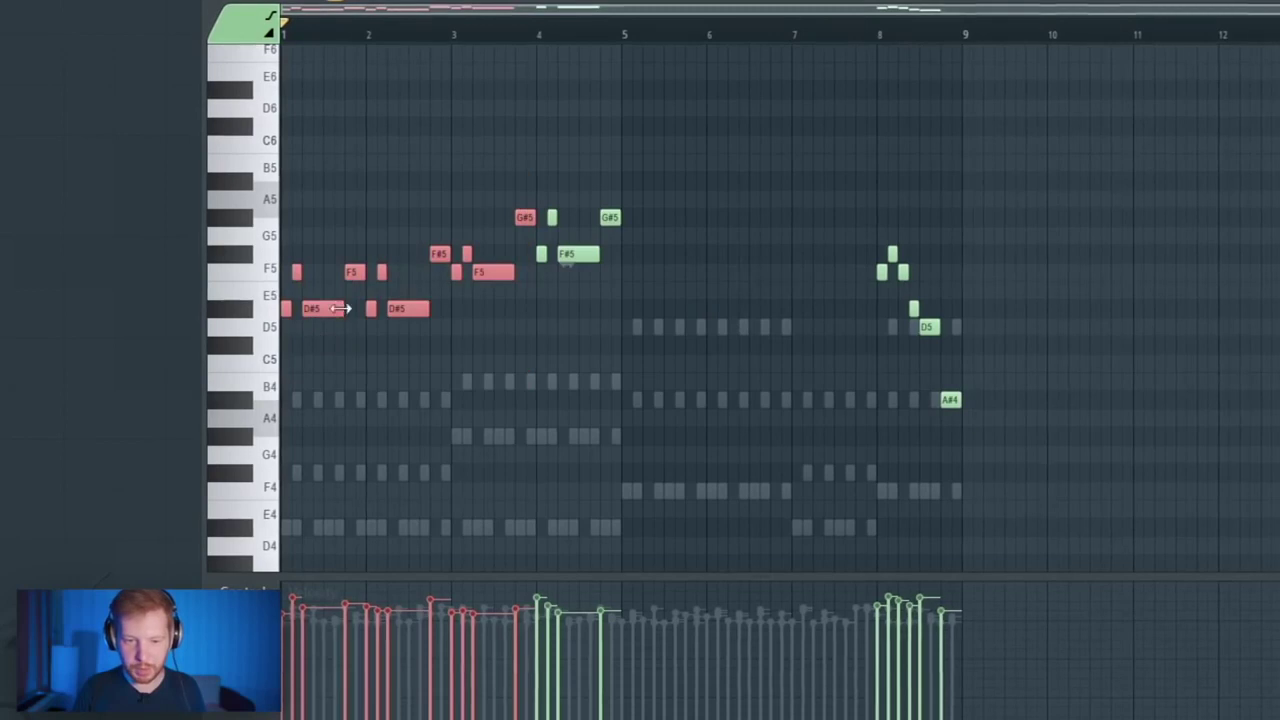
pyautogui.hotkey('ctrl', 'b')
pyautogui.moveTo(1069, 193); pyautogui.dragTo(1057, 256)
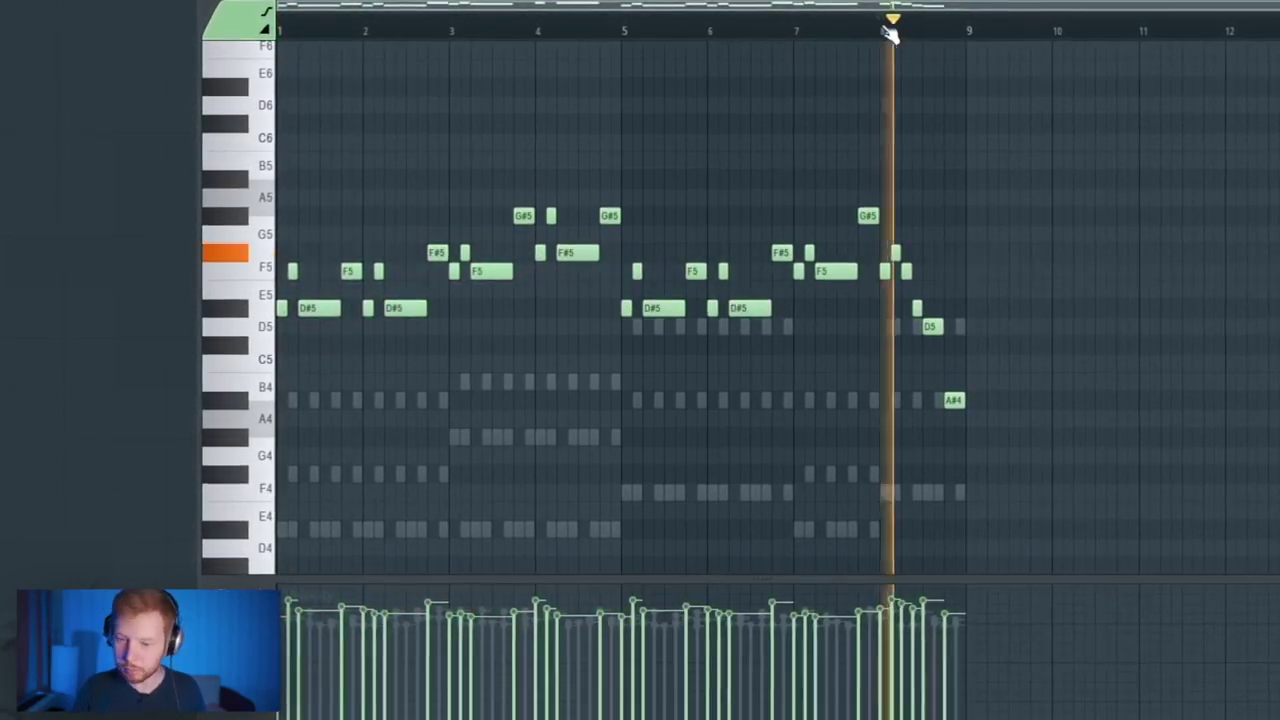
pyautogui.press('space')
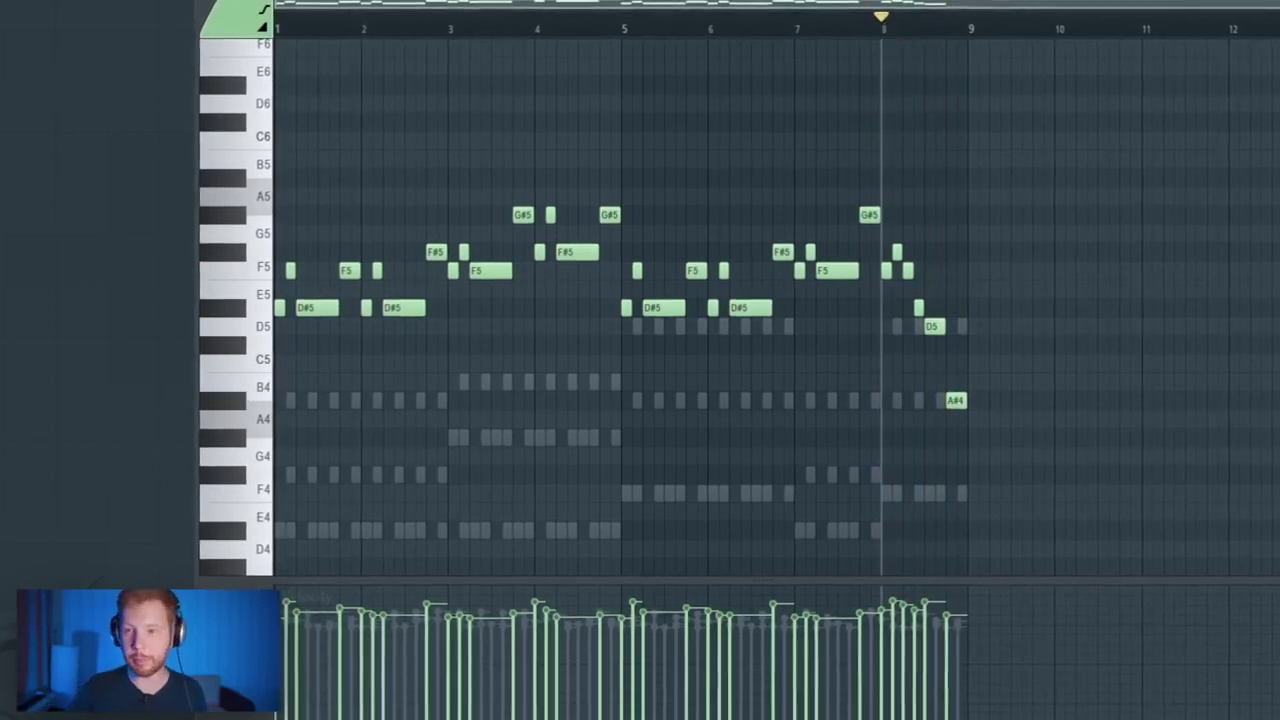
# - Replace the Kontakt chords and bass in bars 5 to 7 with the progression from bars 1 to 3
pyautogui.doubleClick(814, 405)
pyautogui.moveTo(629, 94); pyautogui.dragTo(888, 514)
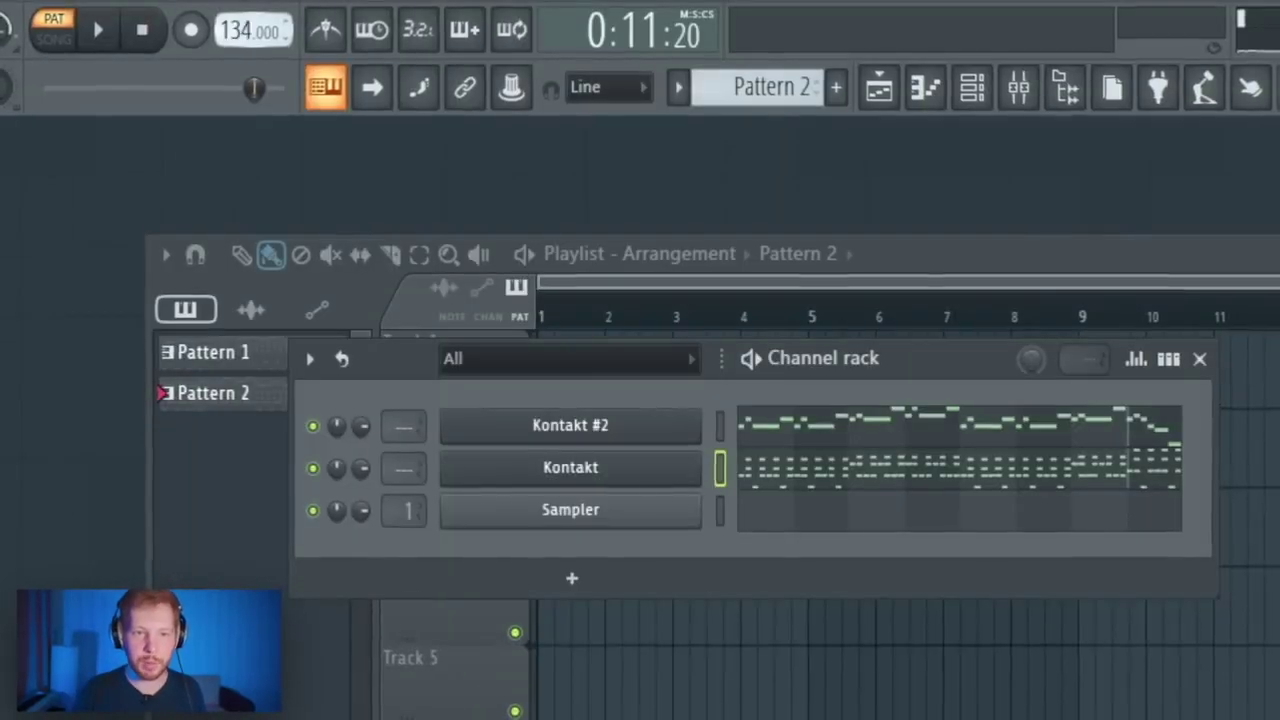
# - Set the tempo to 105 BPM and place two Pattern 2 clips back to back on Track 1 of the playlist
pyautogui.moveTo(240, 32); pyautogui.dragTo(240, 75)
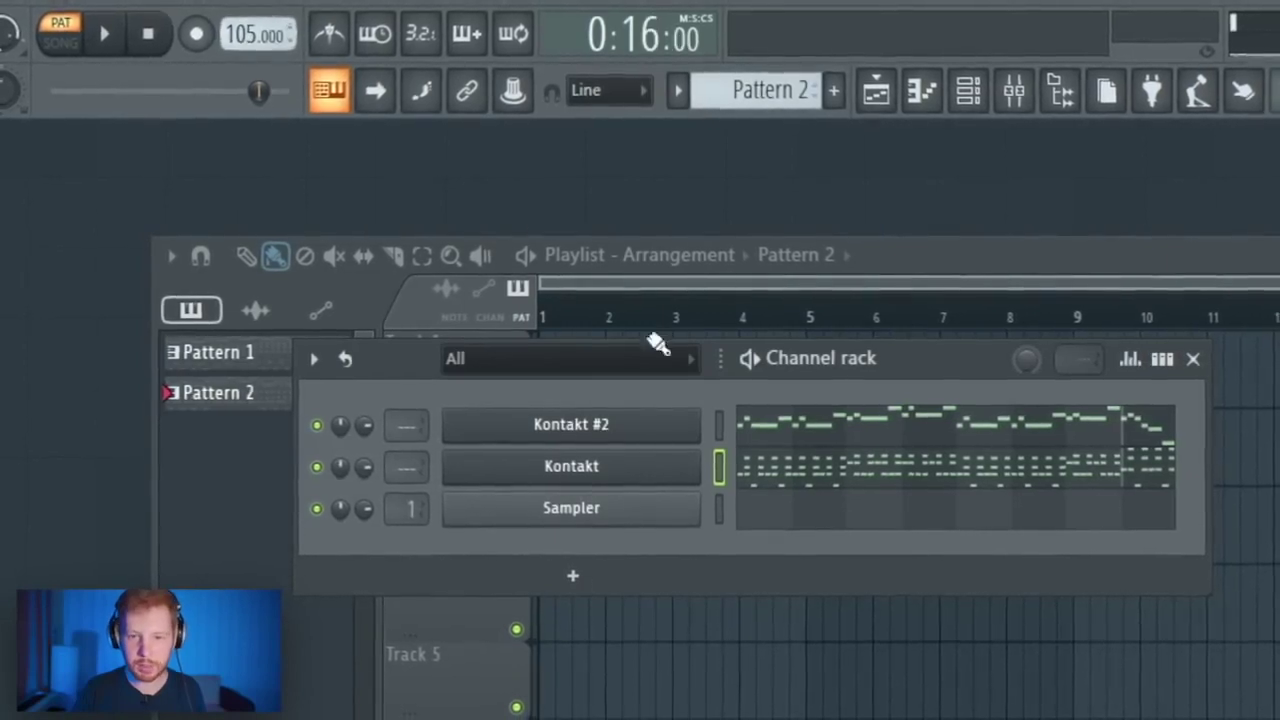
pyautogui.press('F6')
pyautogui.moveTo(510, 345); pyautogui.dragTo(430, 138)
pyautogui.moveTo(882, 158); pyautogui.dragTo(877, 161)
# - Consolidate Track 1 from bar 1 to just before bar 10 into an audio clip and slip its audio earlier past the silent start
pyautogui.moveTo(824, 110); pyautogui.dragTo(406, 120)
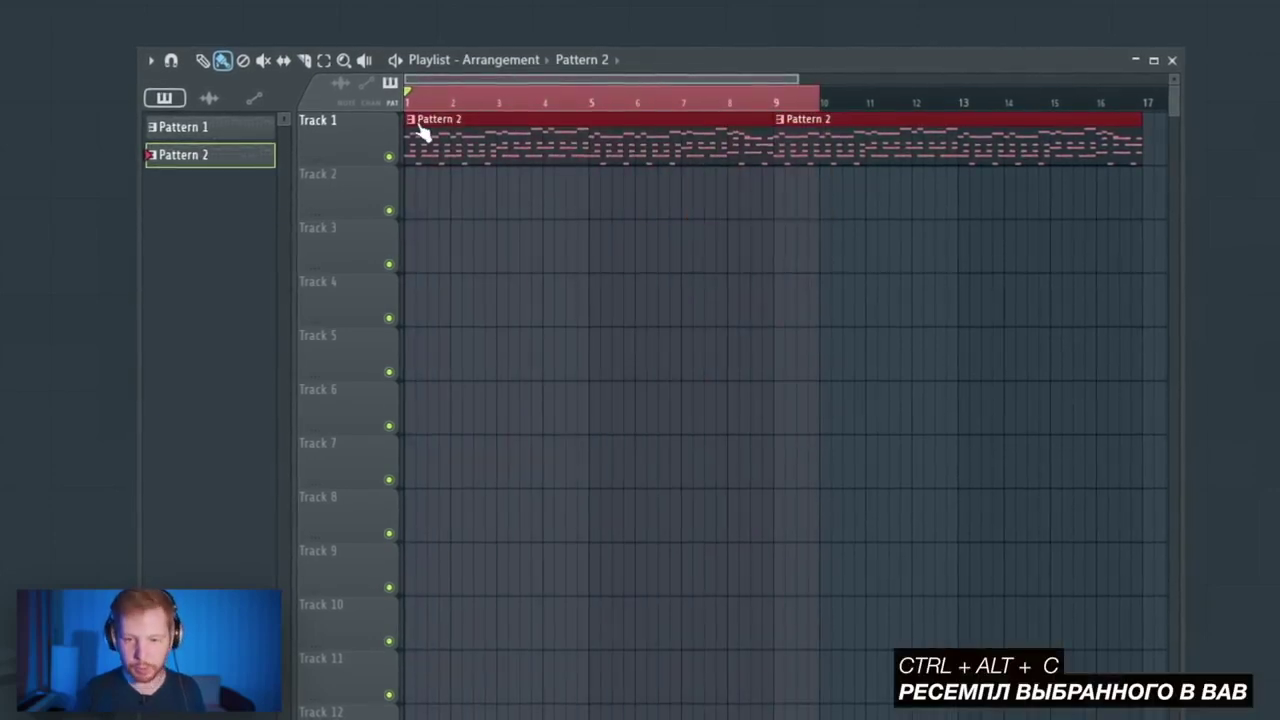
pyautogui.hotkey('ctrl', 'alt', 'c')
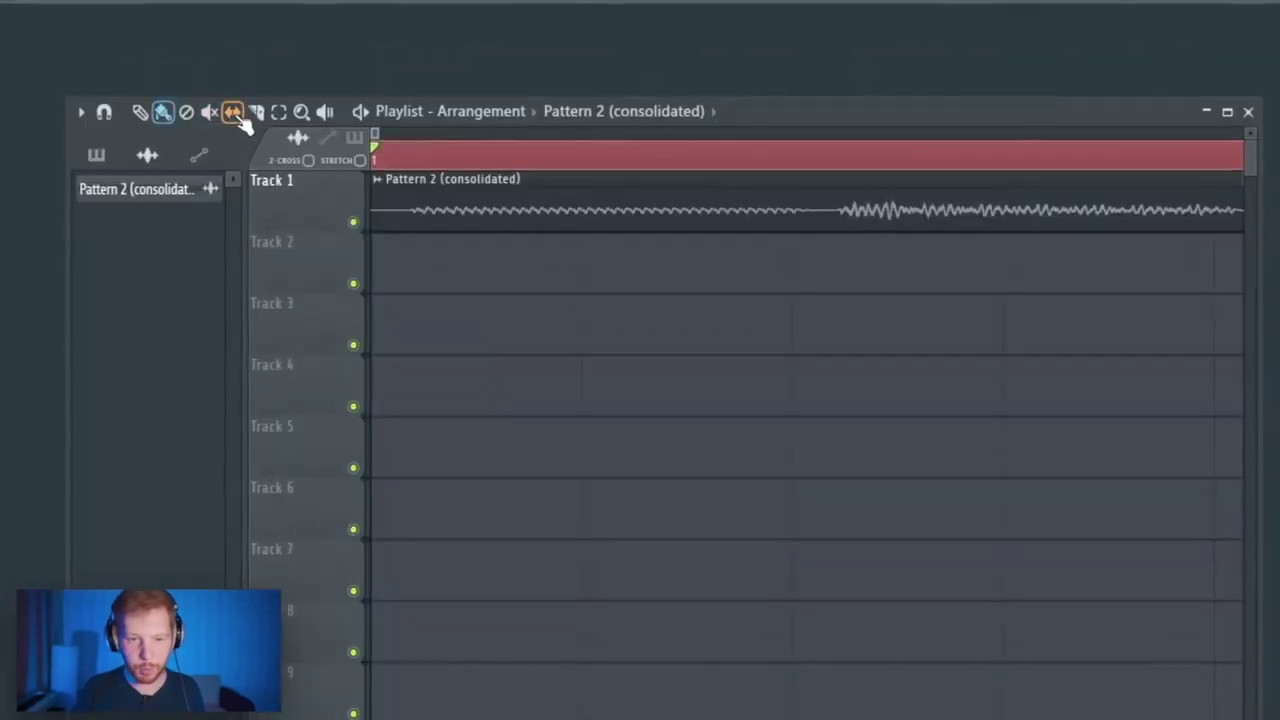
pyautogui.moveTo(481, 190); pyautogui.dragTo(417, 180)
pyautogui.keyDown('ctrl'); pyautogui.rightClick(602, 322); pyautogui.keyUp('ctrl')
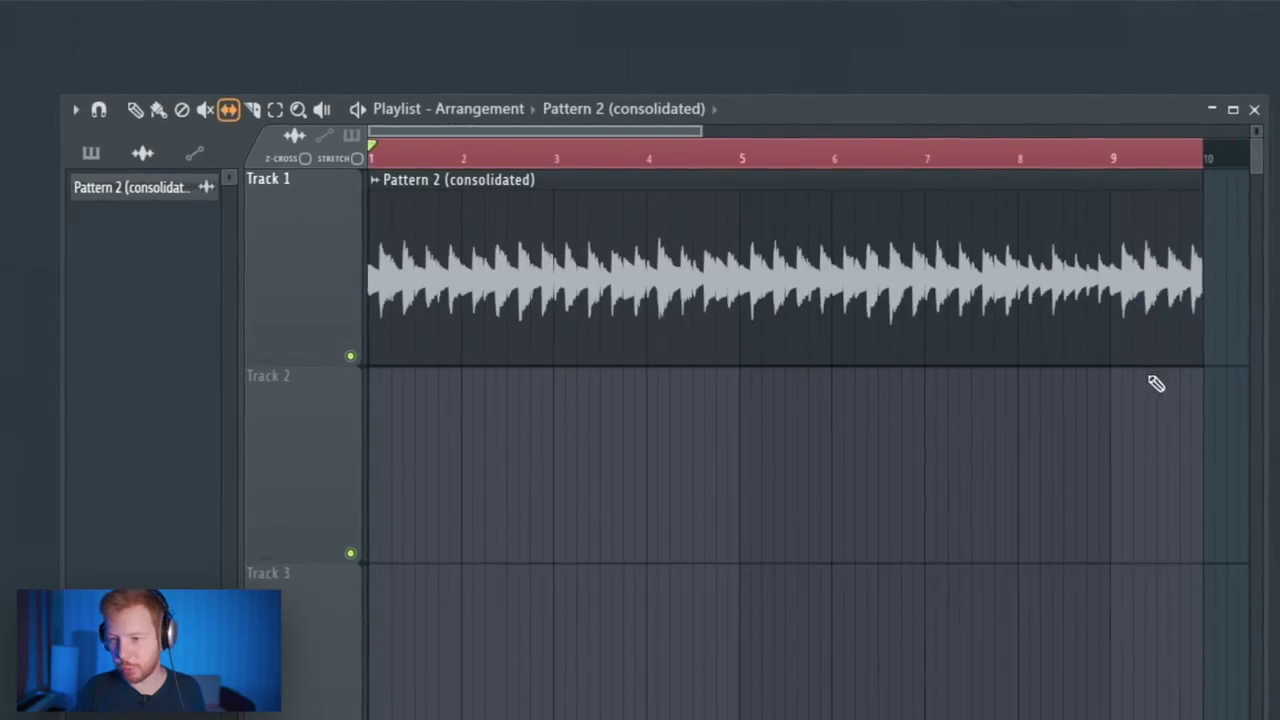
# - Slice the consolidated clip at bar 9 and remove the tail beyond it
pyautogui.scroll(8, 1130, 370)
pyautogui.scroll(-8, 1046, 387)
pyautogui.press('c')
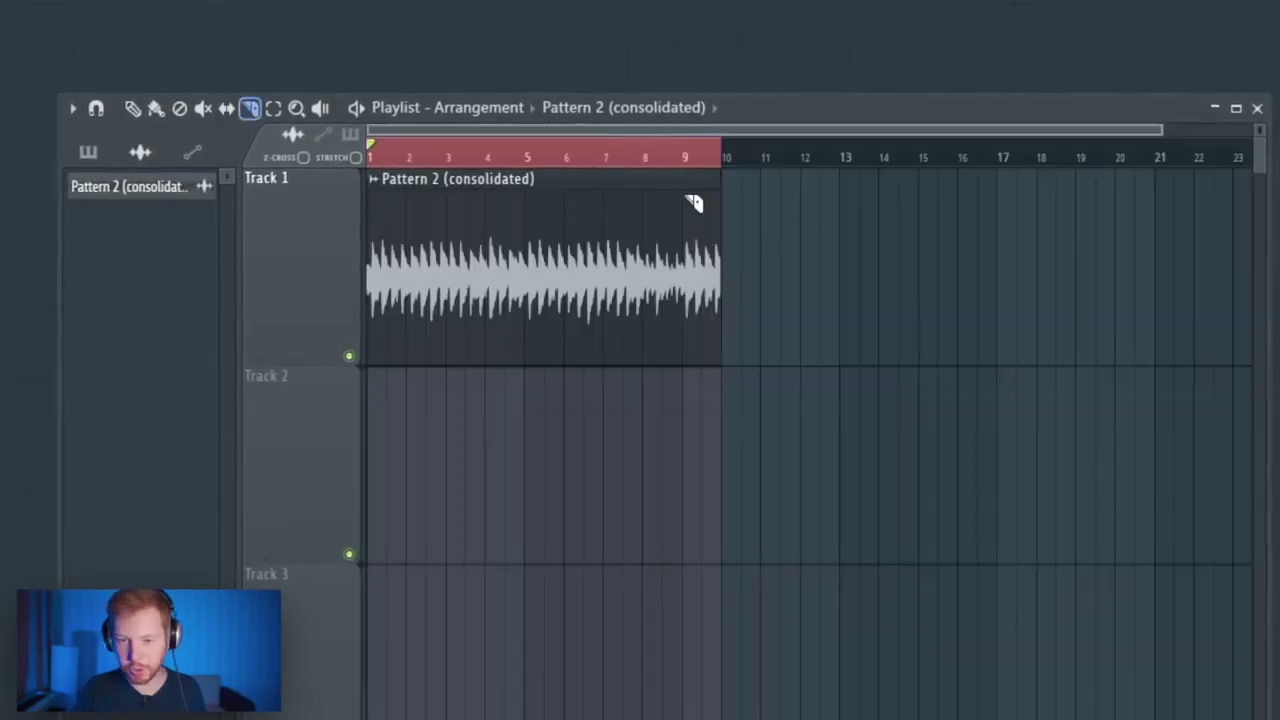
pyautogui.rightClick(686, 196)
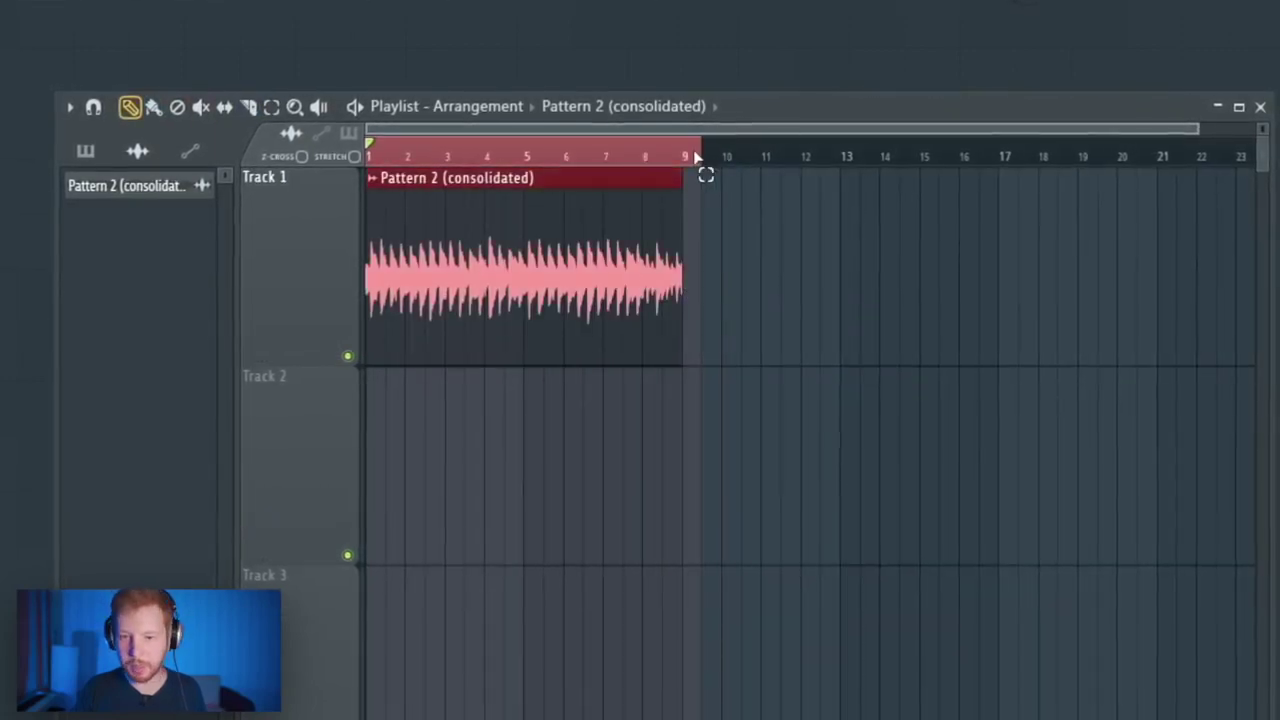
# - Move the trimmed audio clip on Track 1 to start at bar 17 and bring up the Channel rack
pyautogui.moveTo(458, 246); pyautogui.dragTo(1094, 261)
pyautogui.press('F6')
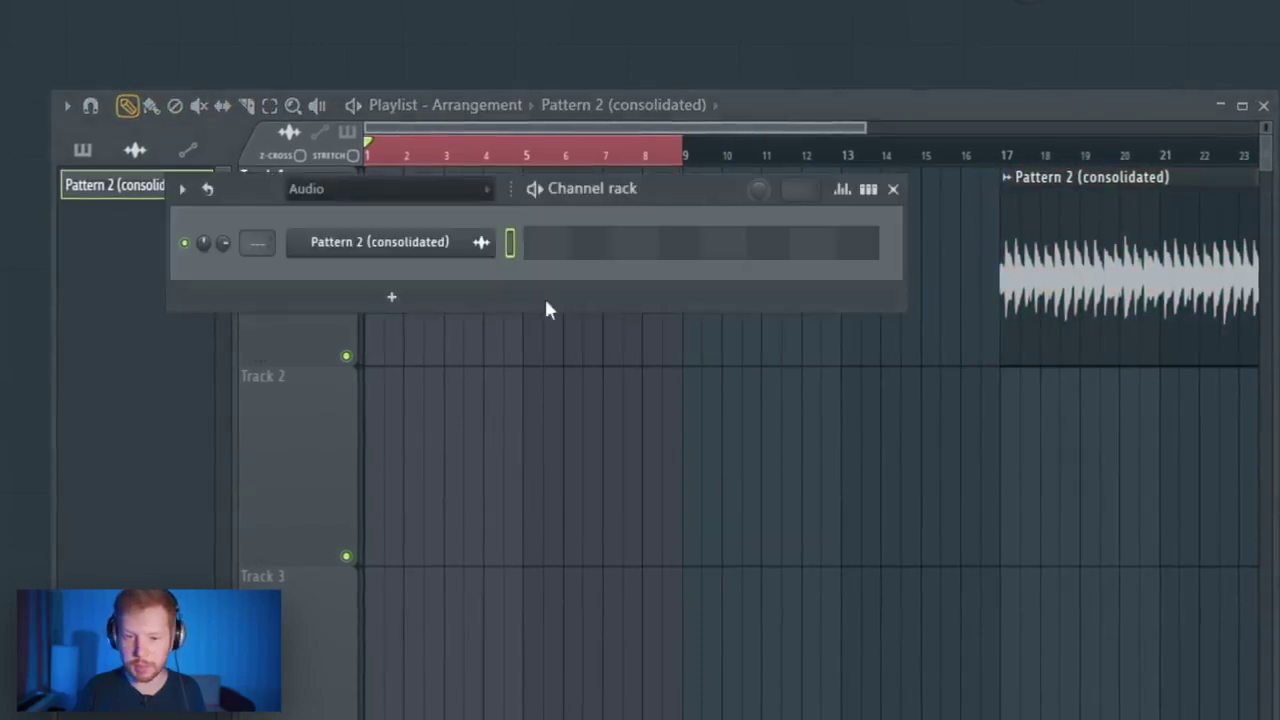
# - Show the Unsorted channels and consolidate the other two Pattern 2 instruments into separate audio clips placed at bar 17
pyautogui.click(372, 191)
pyautogui.click(314, 264)
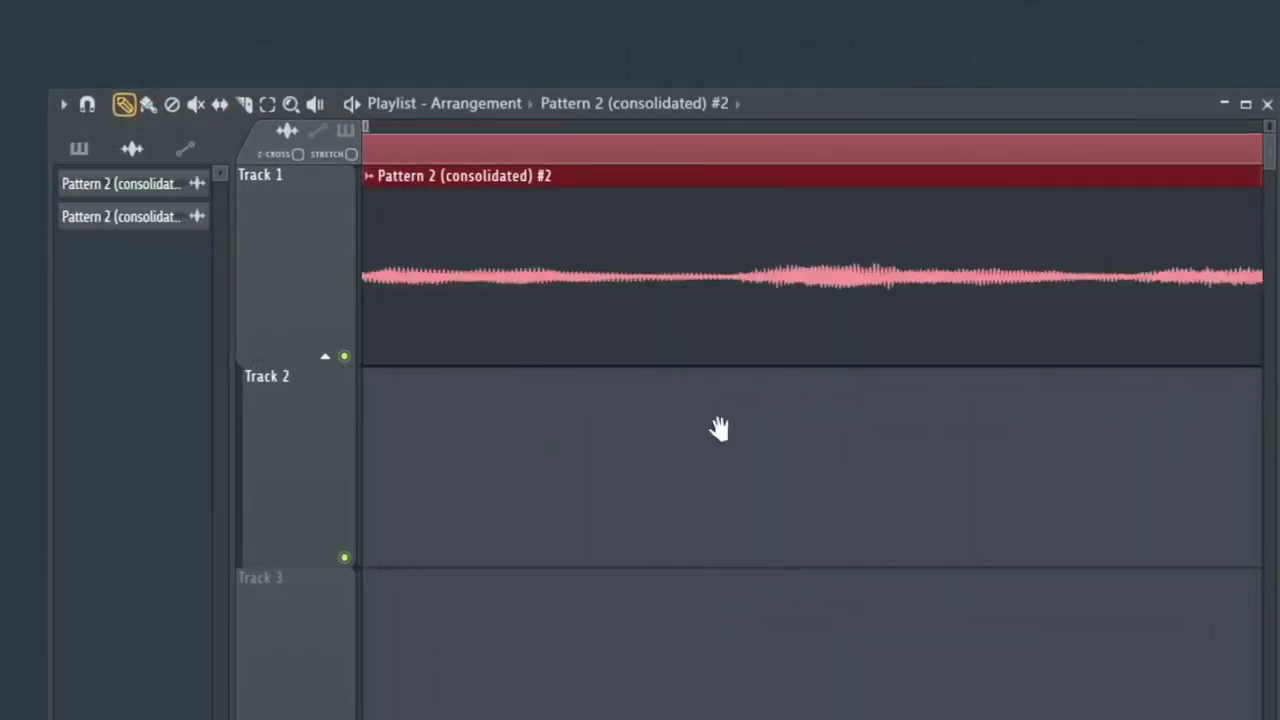
pyautogui.press('s')
pyautogui.press('space')
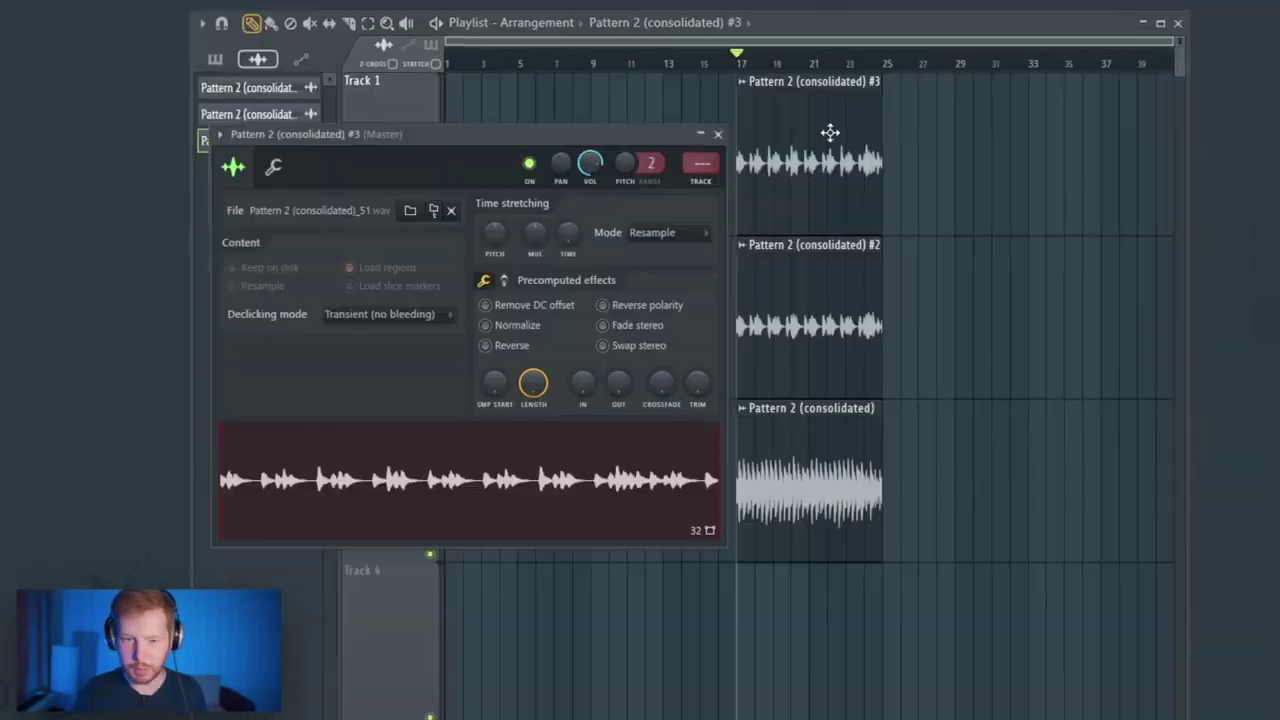
# - Name the three audio clips brass hi, brass low and guitar, and change the time-stretching mode of brass hi
pyautogui.press('F2')
pyautogui.write('br')
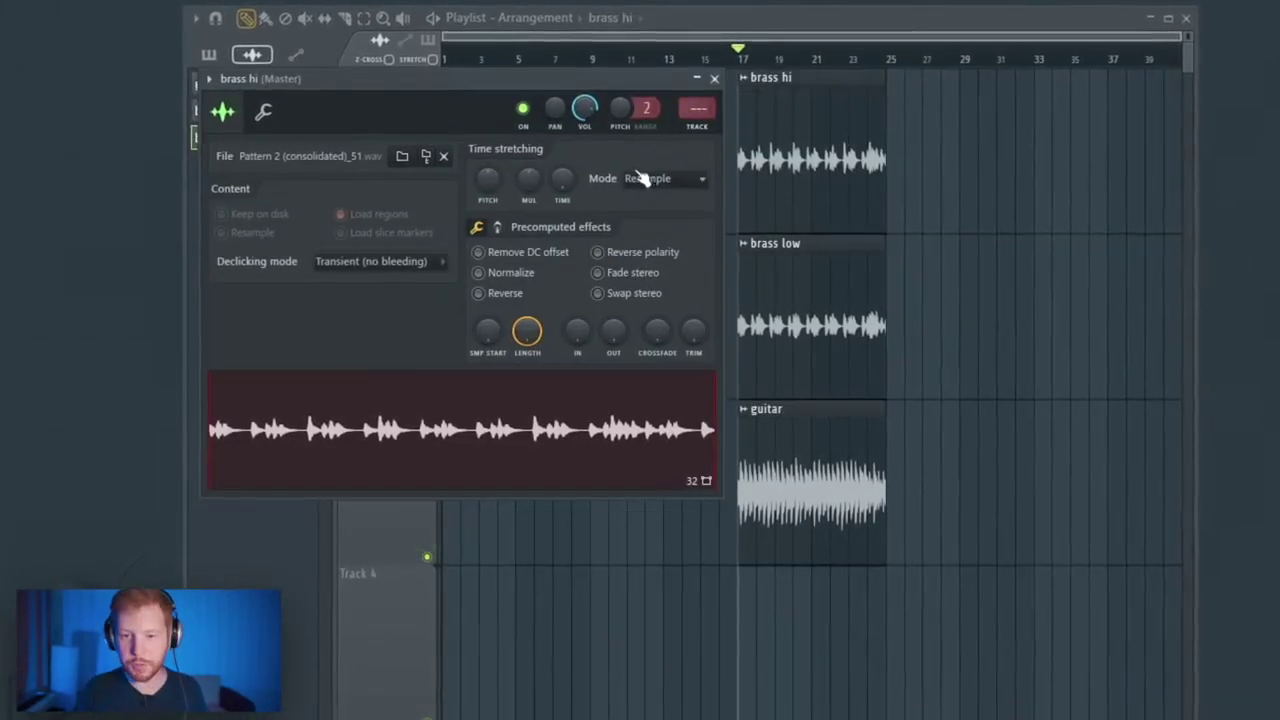
pyautogui.click(645, 178)
pyautogui.click(654, 231)
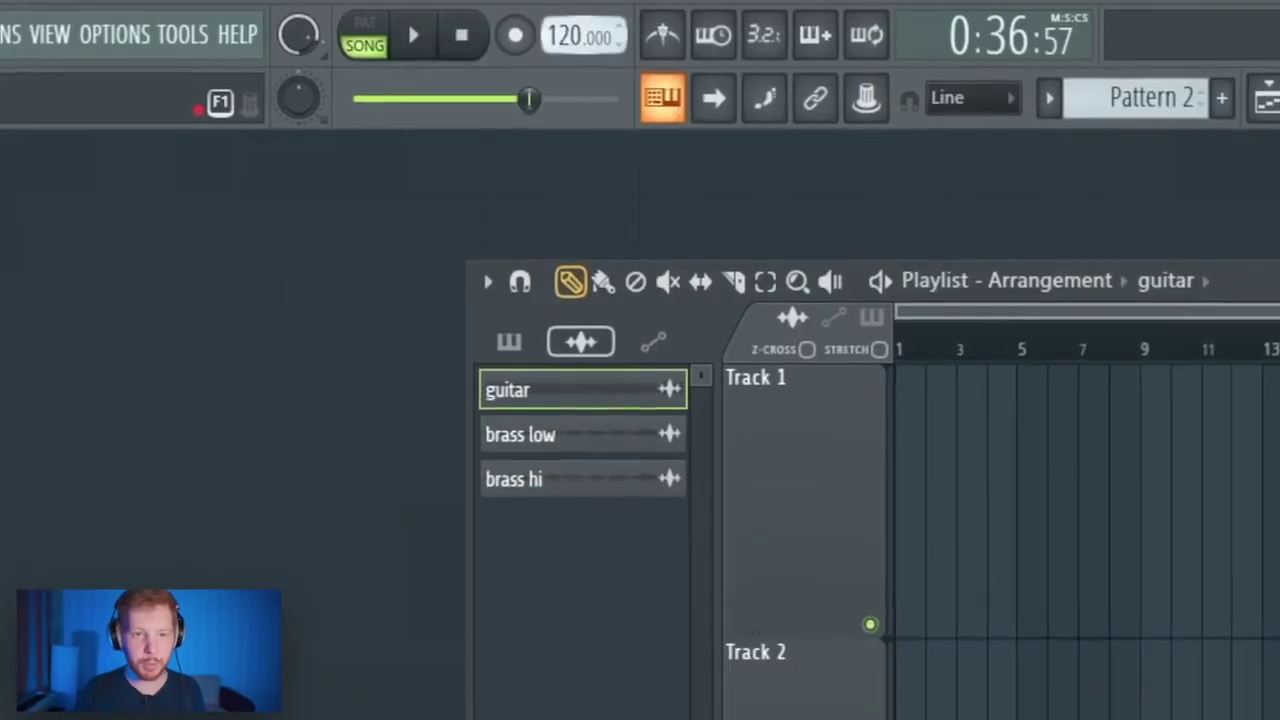
# - Raise the tempo and play the brass and guitar audio from bar 1 to compare it with Pattern 2 placed at bar 9
pyautogui.moveTo(580, 35); pyautogui.dragTo(580, 10)
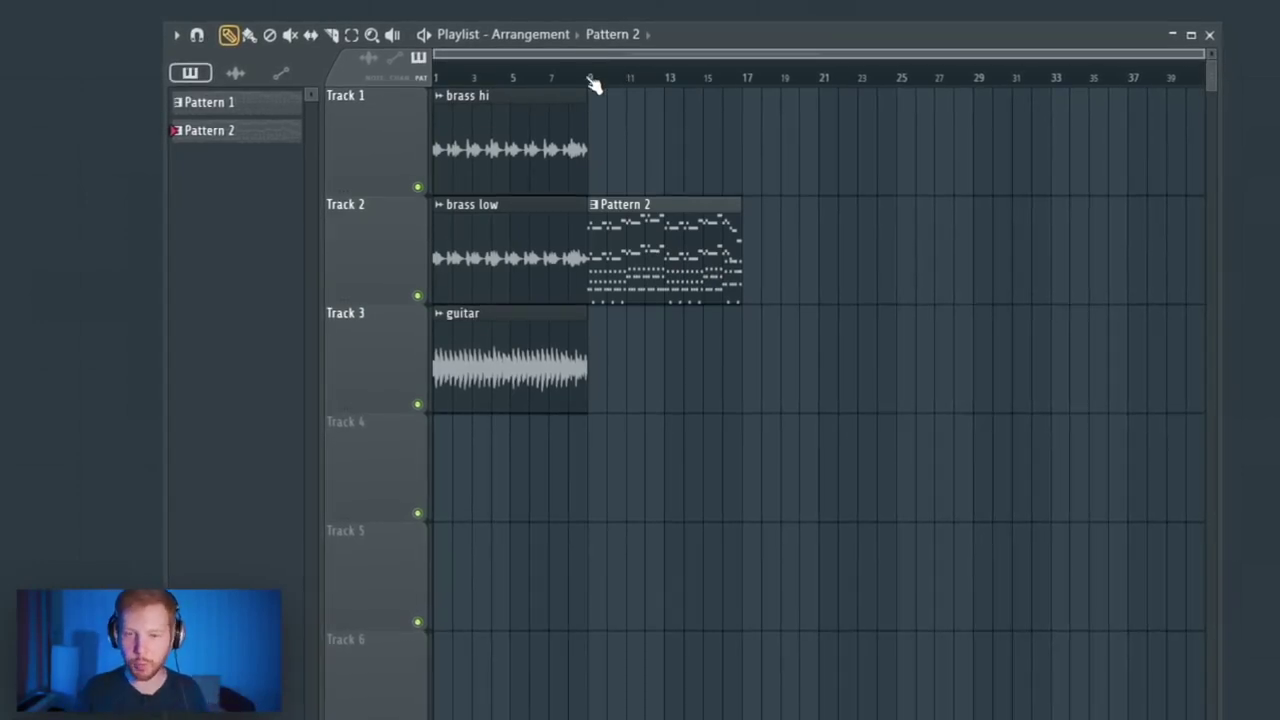
pyautogui.press('space')
pyautogui.press('space')
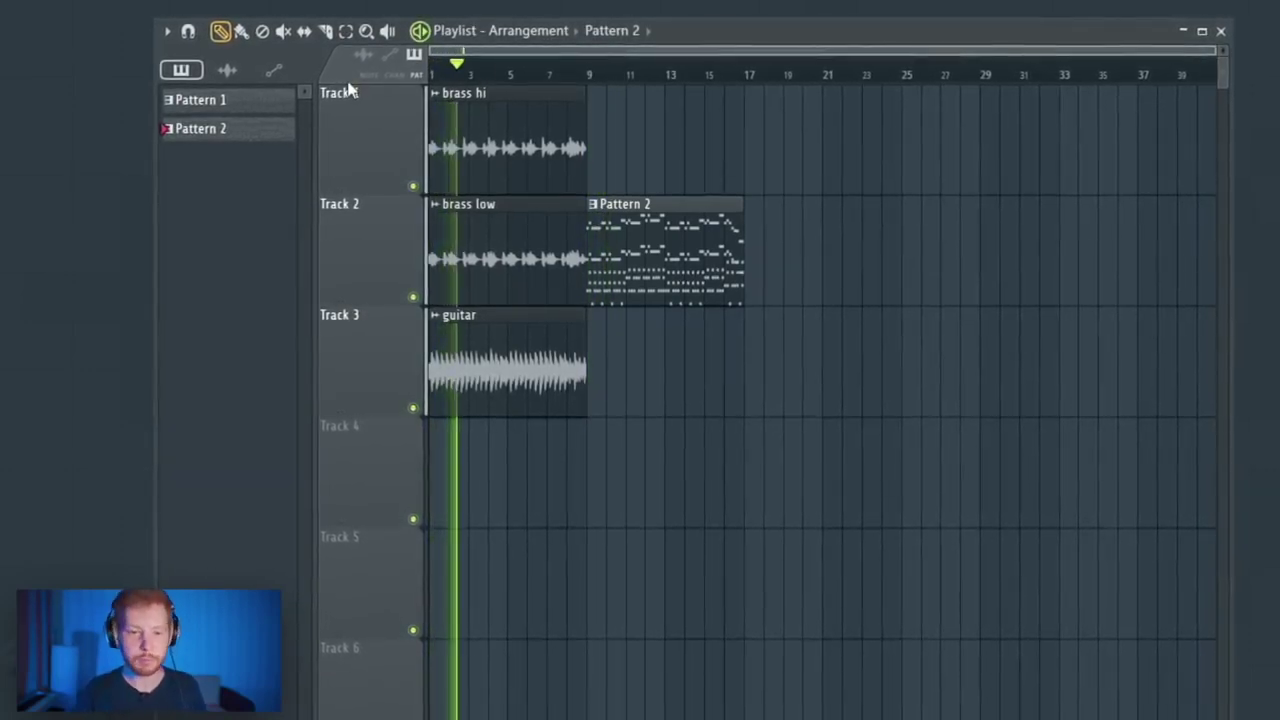
pyautogui.press('space')
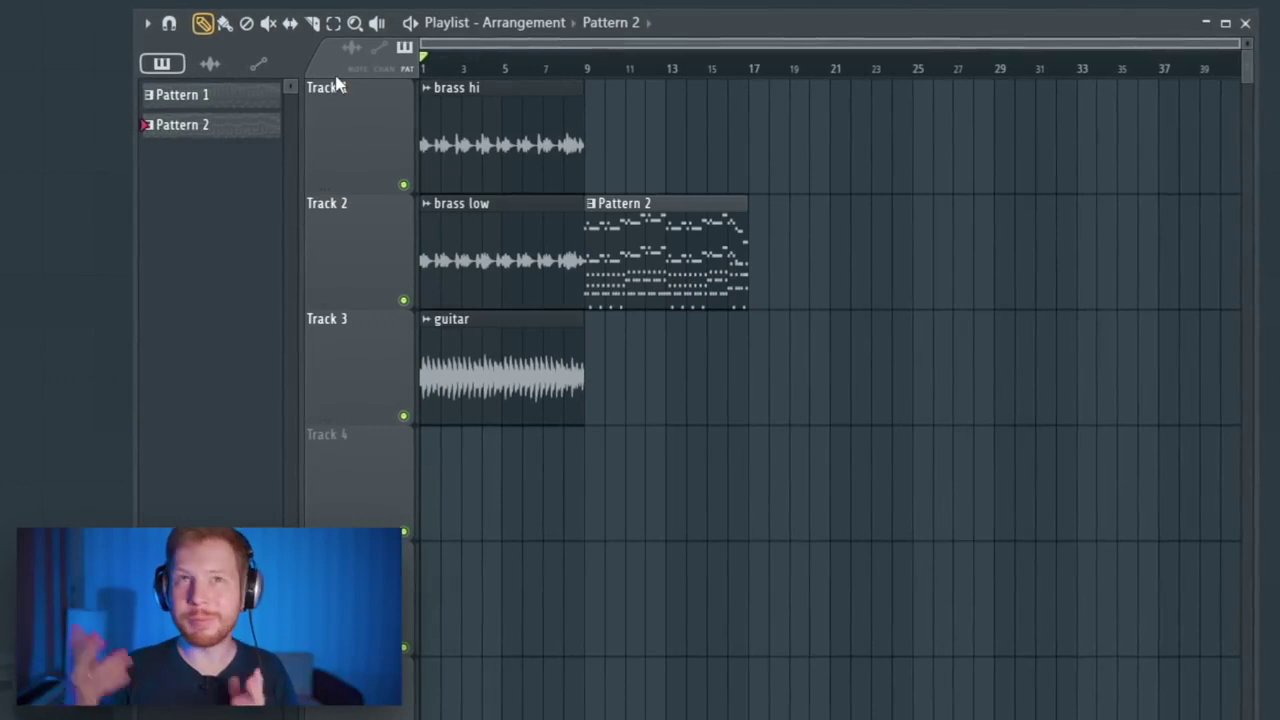
pyautogui.press('space')
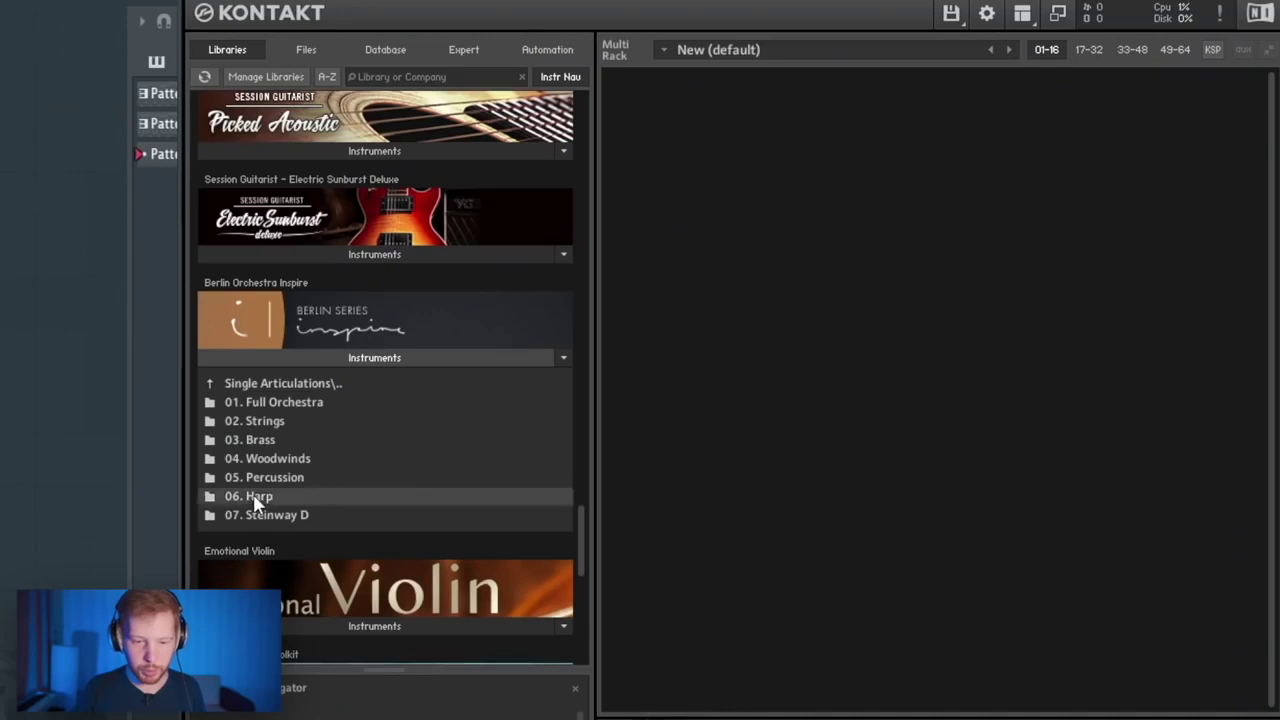
# - Load Berlin Orchestra Inspire's 01. Harp and write a strummed D#, F#, A# chord rising from D#5 to D#7 in bar 1
pyautogui.click(254, 497)
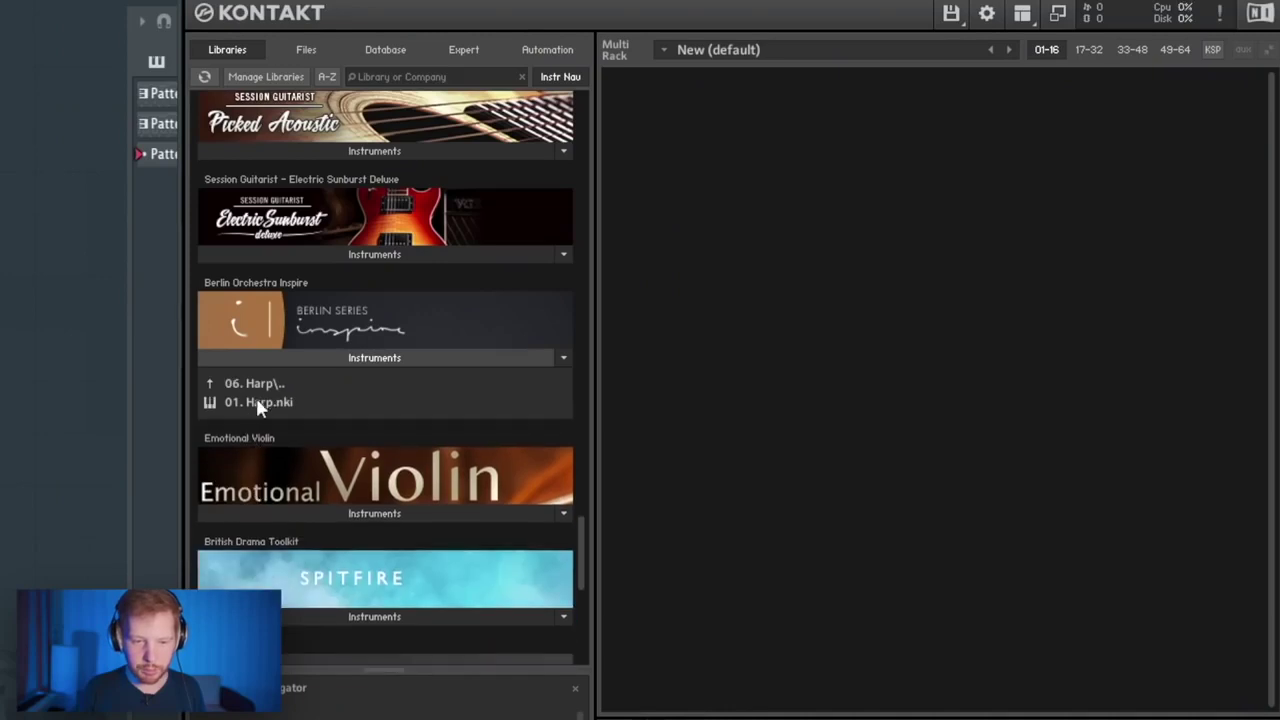
pyautogui.doubleClick(262, 403)
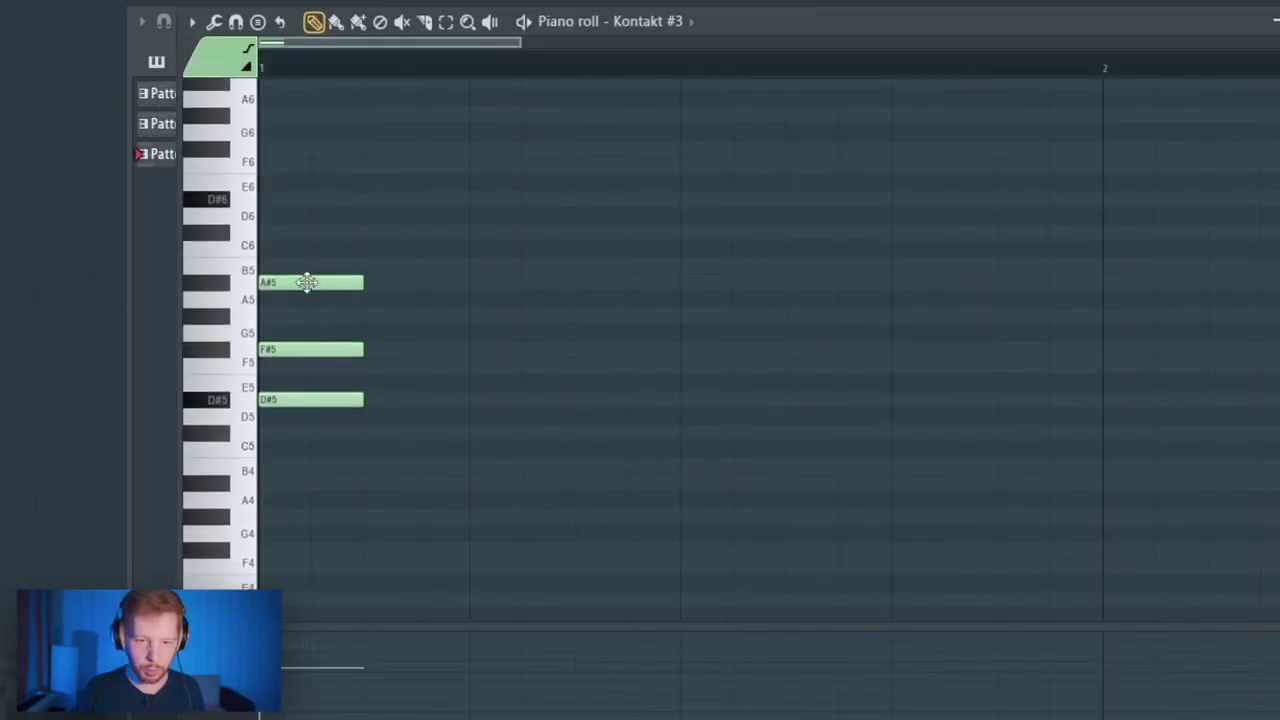
pyautogui.click(298, 232)
pyautogui.scroll(2, 306, 198)
pyautogui.click(306, 248)
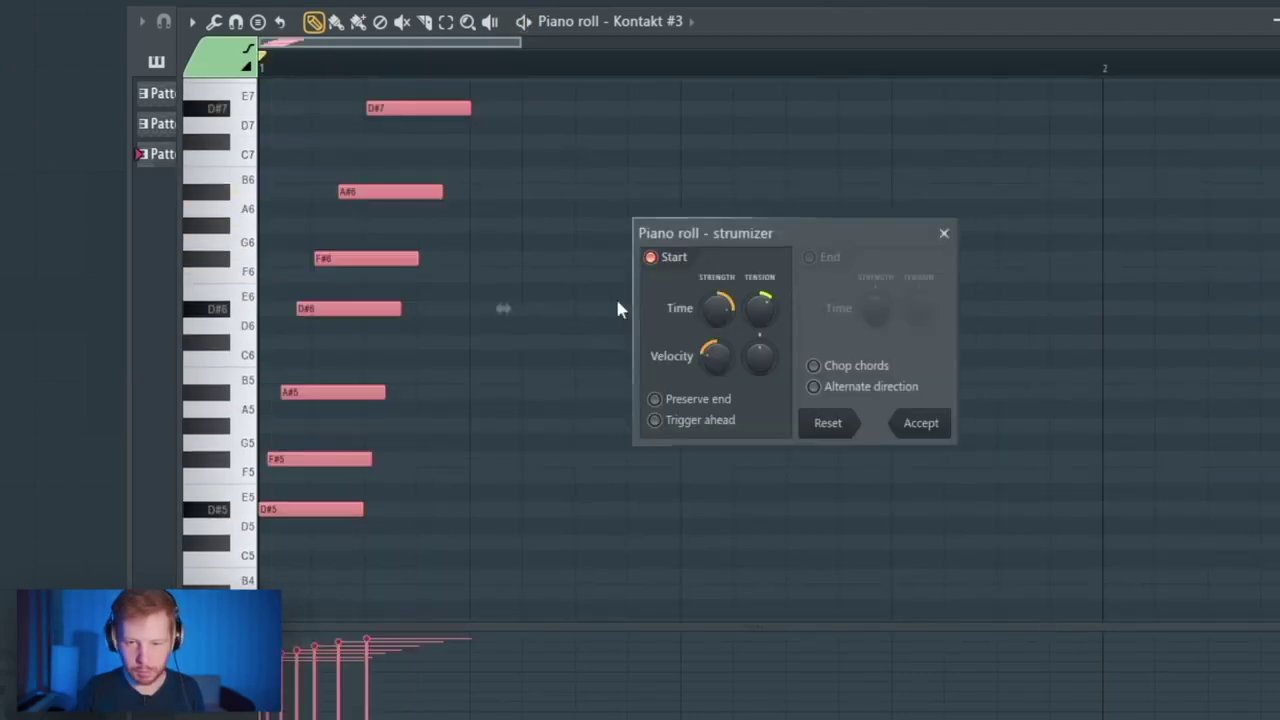
pyautogui.press('space')
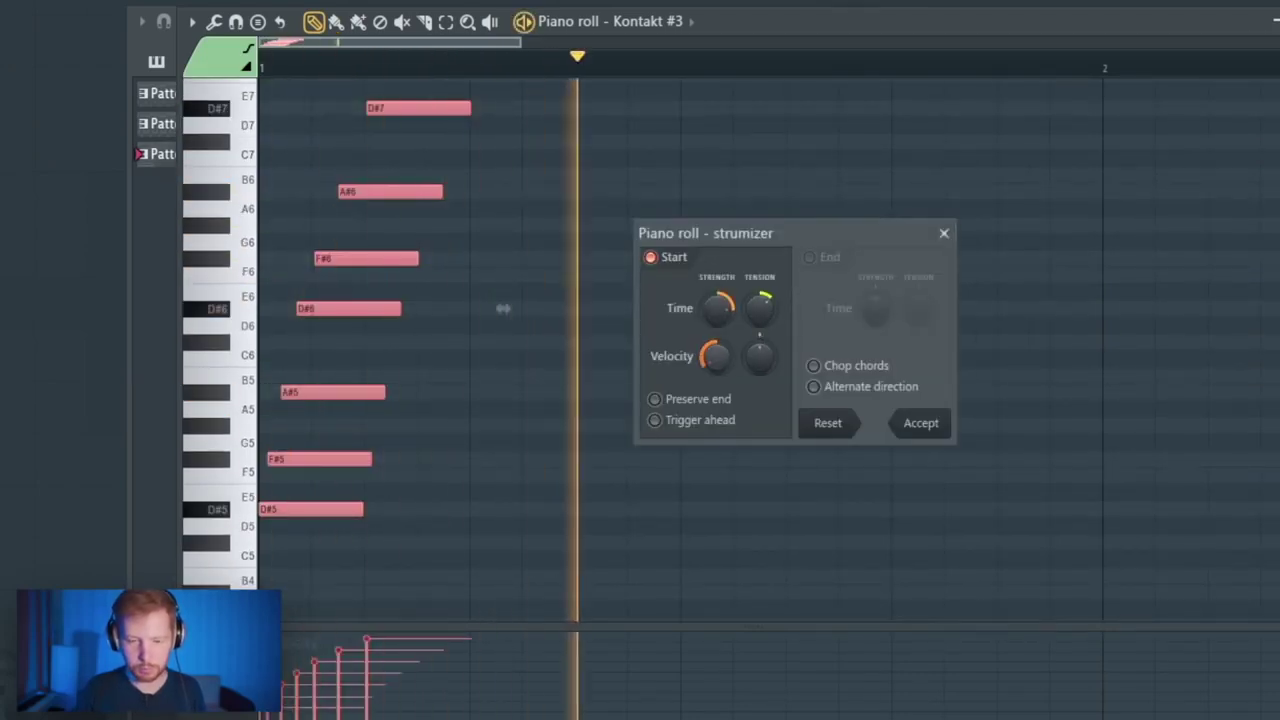
pyautogui.press('space')
# - Add Pattern 3 to the playlist, consolidate it into audio and place the clip at bar 17 on Track 1
pyautogui.press('F7')
pyautogui.click(490, 379)
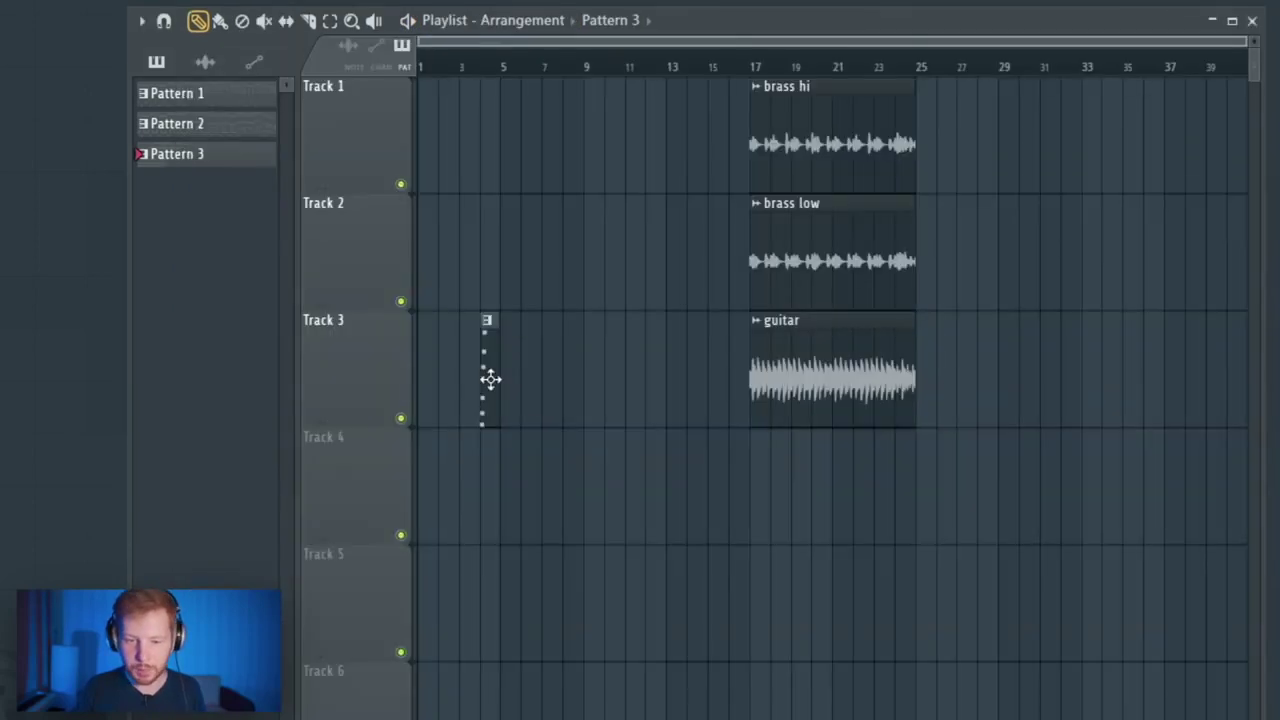
pyautogui.scroll(4, 388, 107)
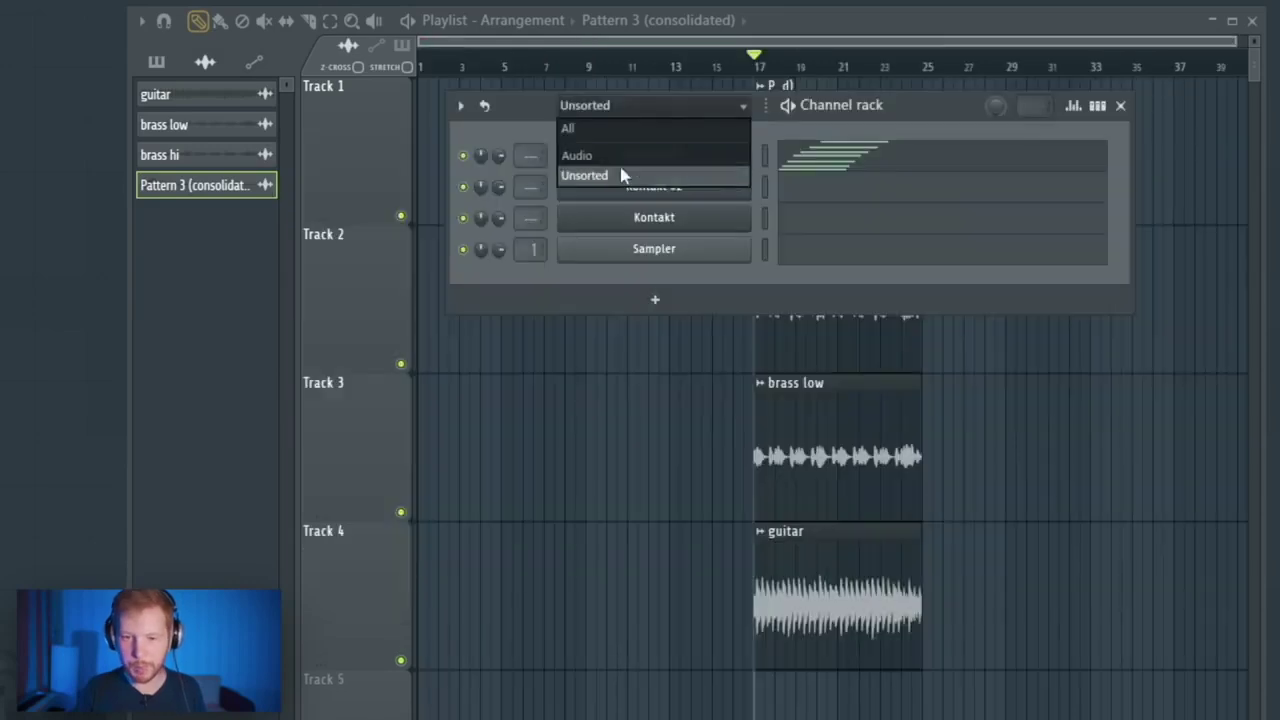
# - Show the Unsorted channels and load 808, kick, clap, hi-hat, open hat, percussion and crash samples as new channels
pyautogui.click(620, 172)
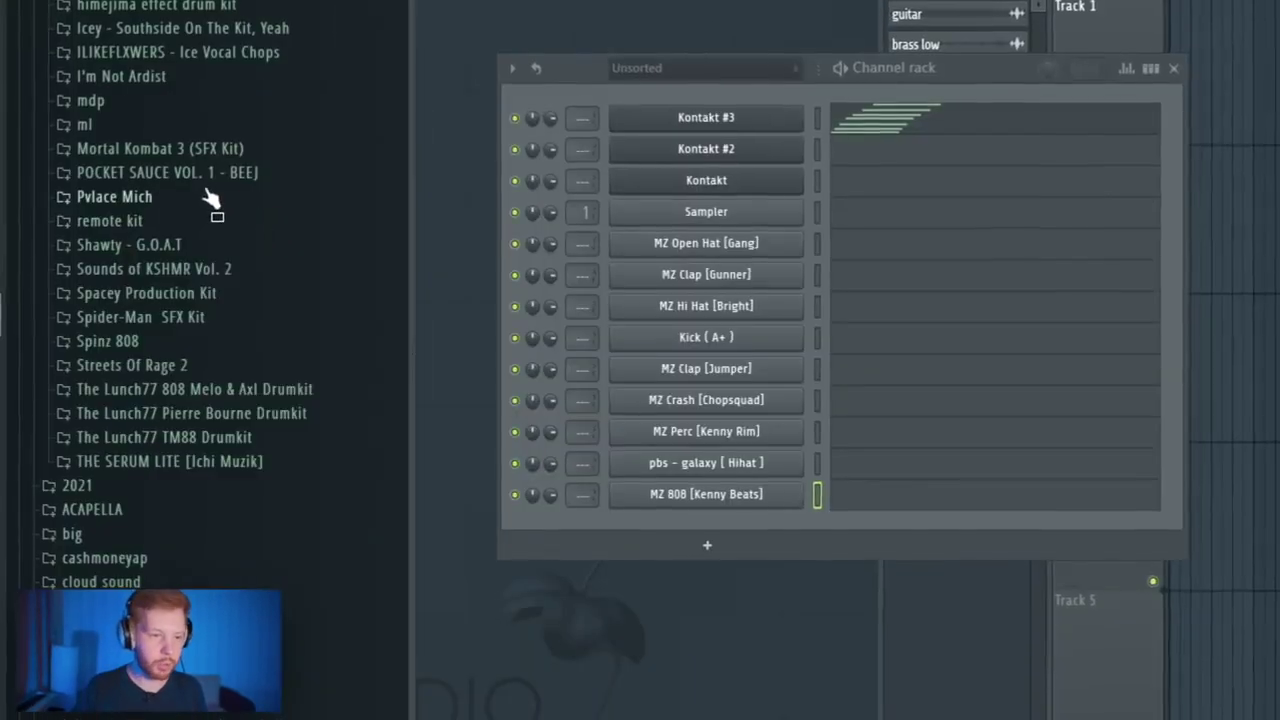
pyautogui.click(80, 246)
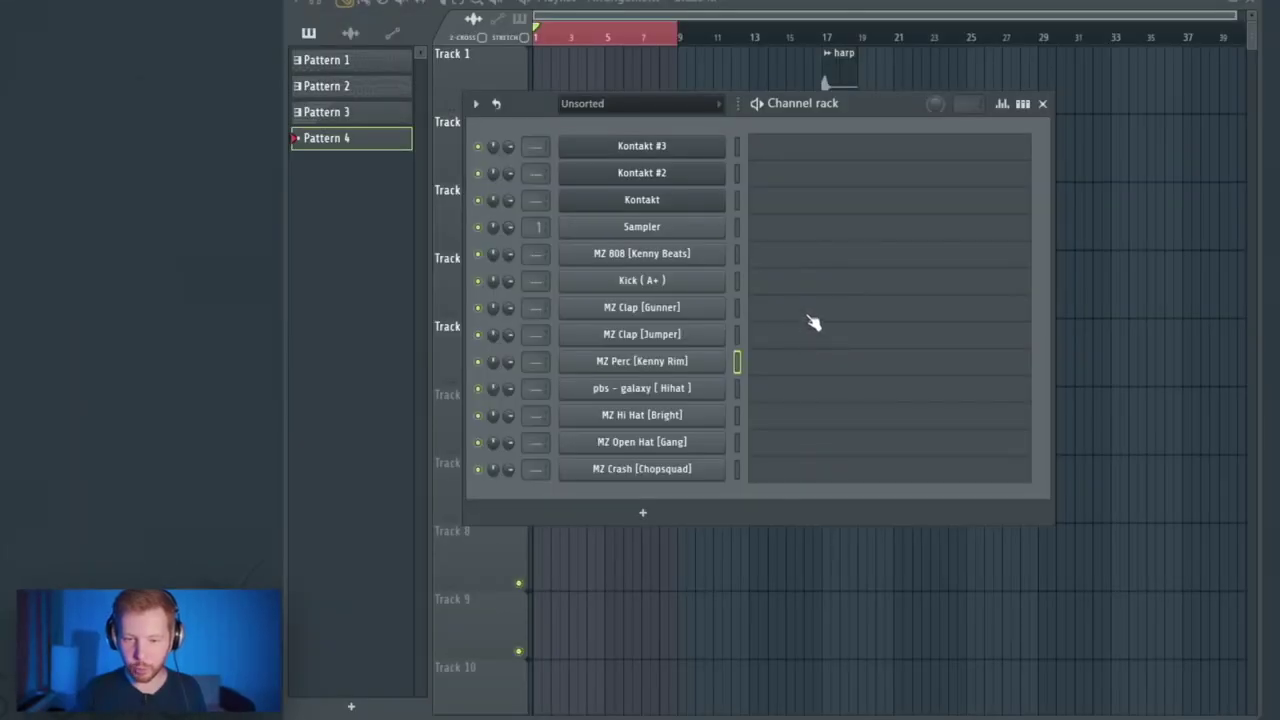
# - Program MZ Clap [Gunner] in Pattern 4 with a C5 hit on the third beat of every bar
pyautogui.click(809, 317)
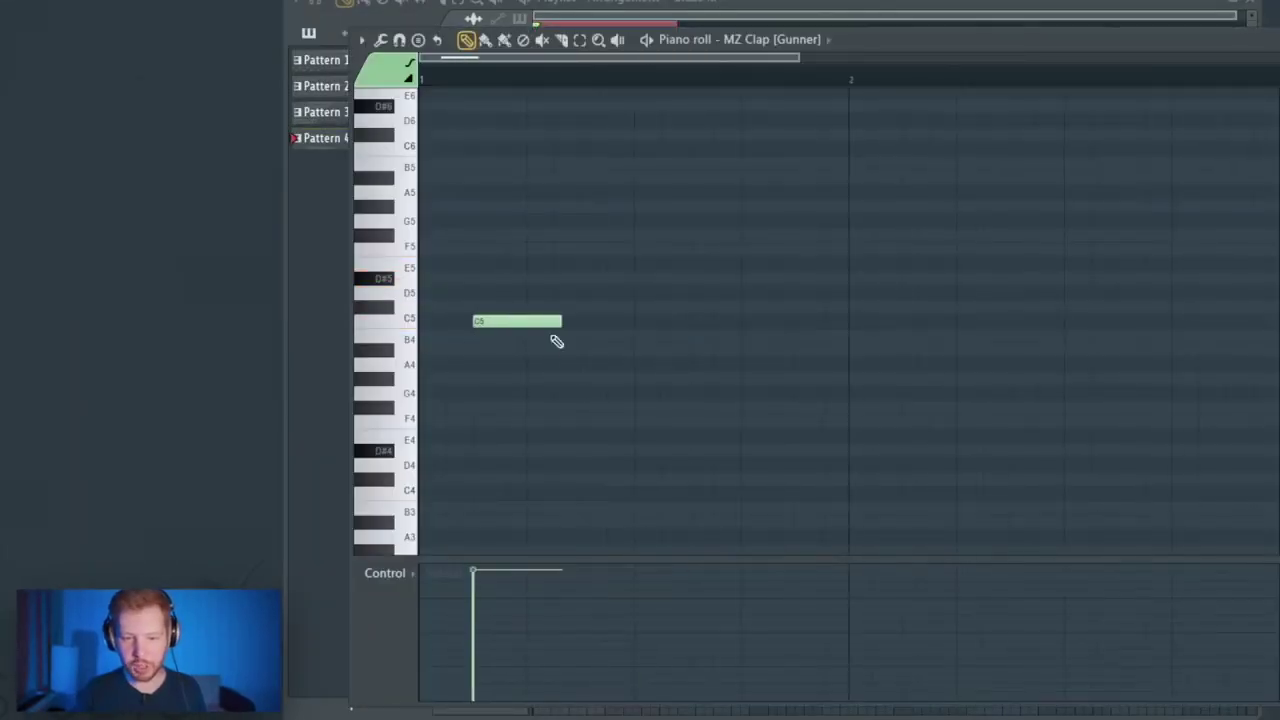
pyautogui.scroll(-2, 661, 345)
pyautogui.click(813, 324)
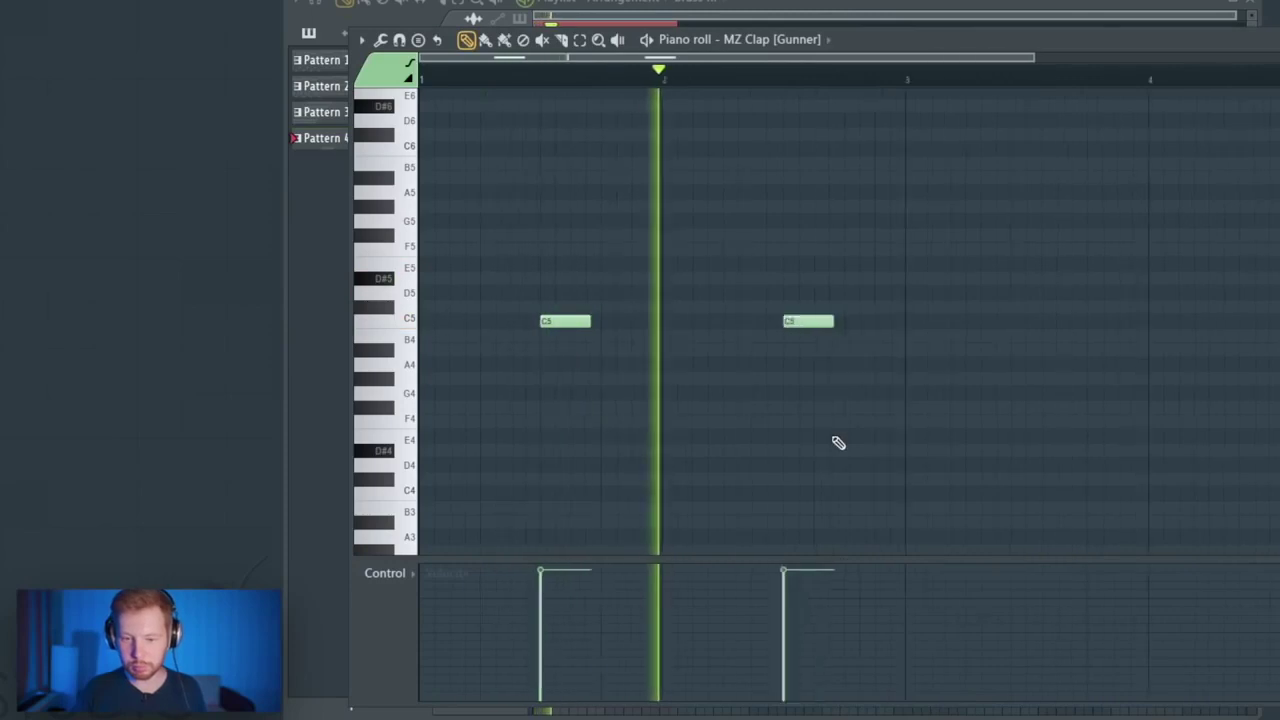
pyautogui.scroll(-1, 774, 337)
pyautogui.click(809, 321)
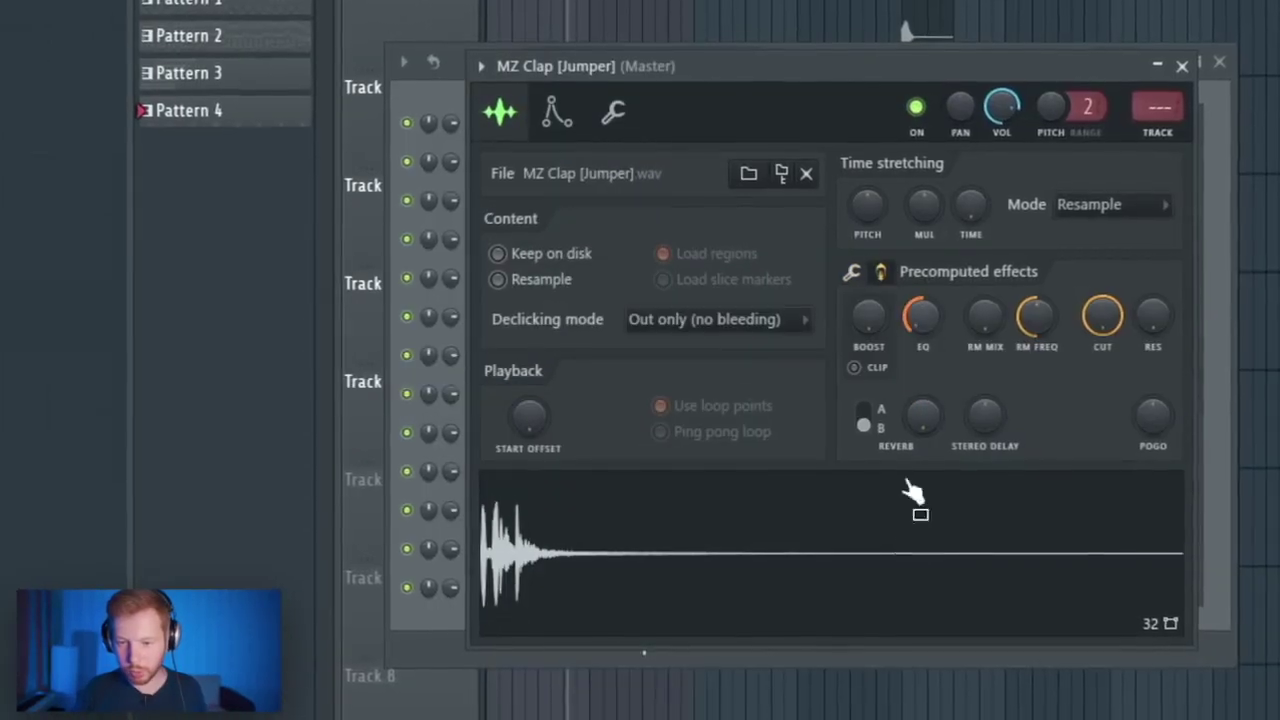
# - Add MZ Clap [Jumper] accents late in bars 4 and 8 and pairs of MZ Perc [Kenny Rim] hits every two bars
pyautogui.scroll(3, 1036, 416)
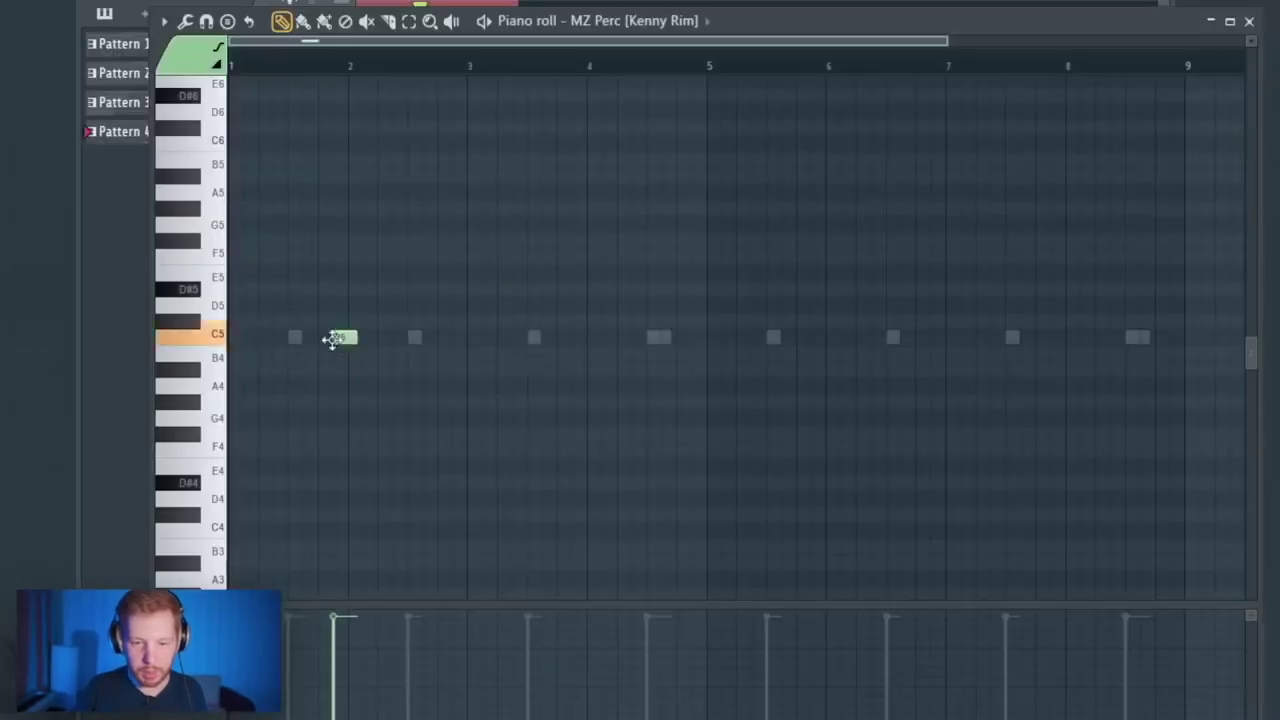
pyautogui.press('space')
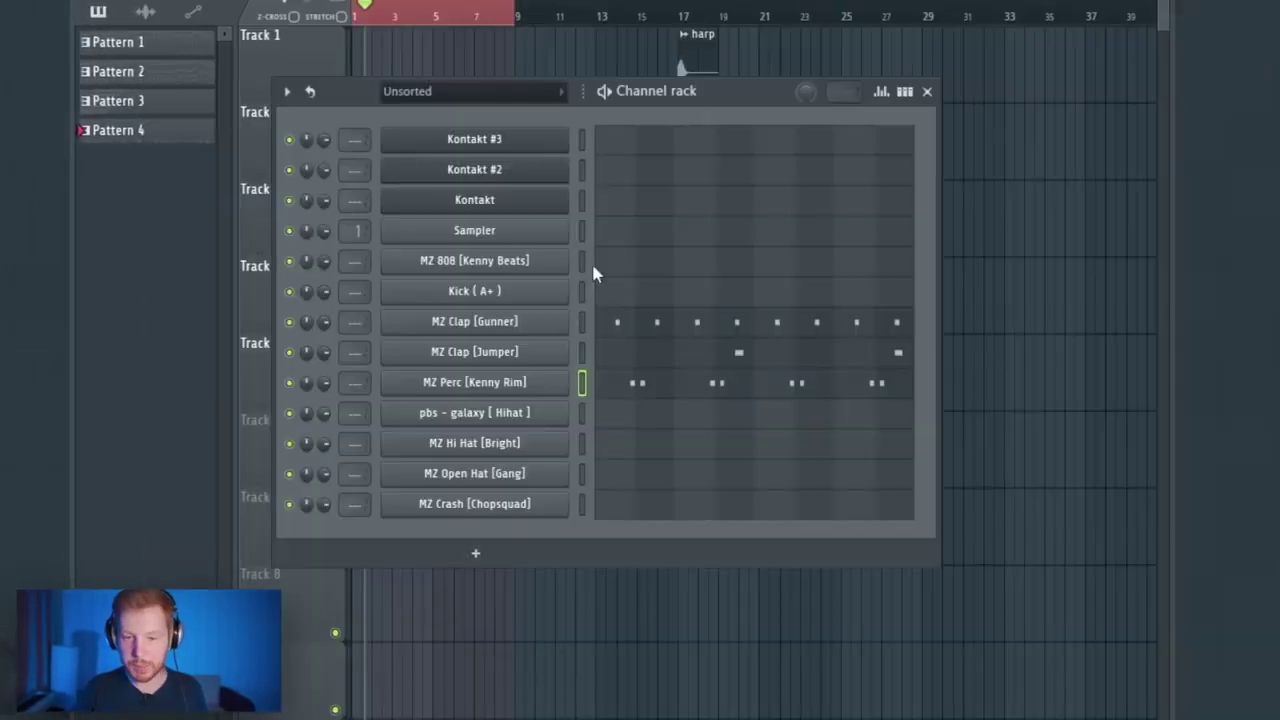
# - Start the MZ 808 bass line with D#5 in bars 1 and 2, F#5 late in bar 2 and G#5 at bar 3
pyautogui.click(606, 264)
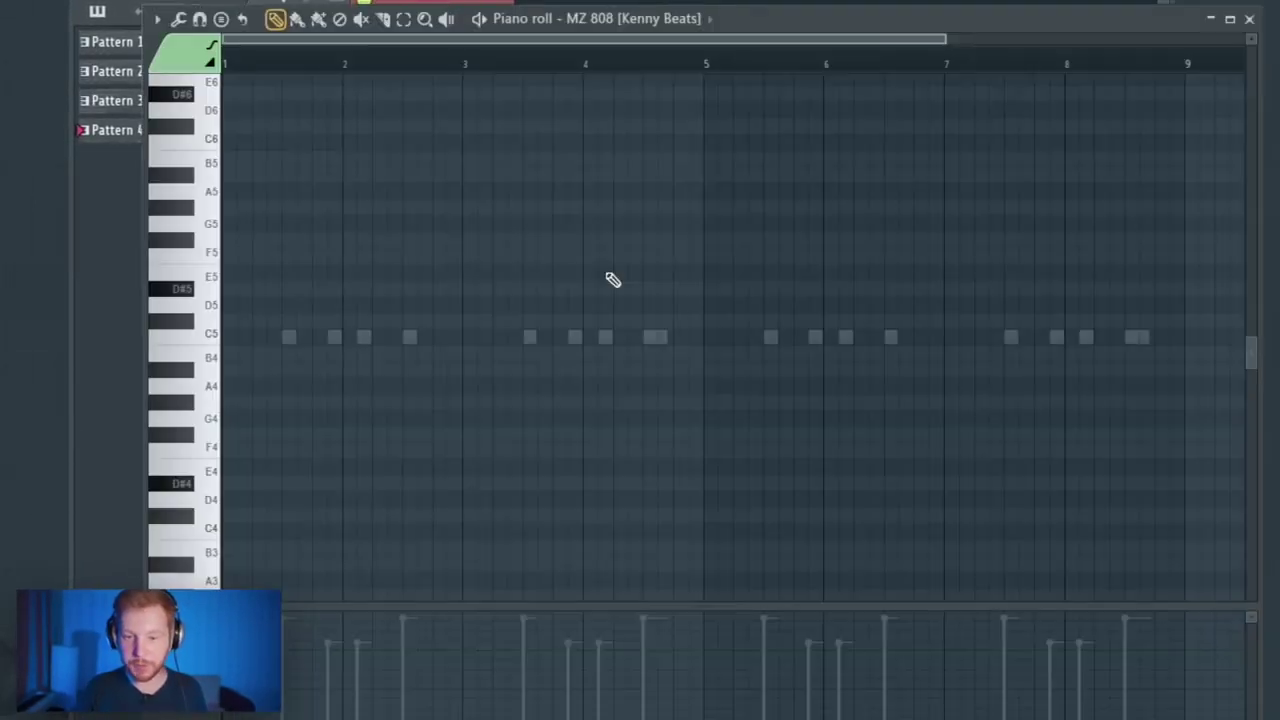
pyautogui.press('F6')
pyautogui.rightClick(565, 258)
pyautogui.click(621, 373)
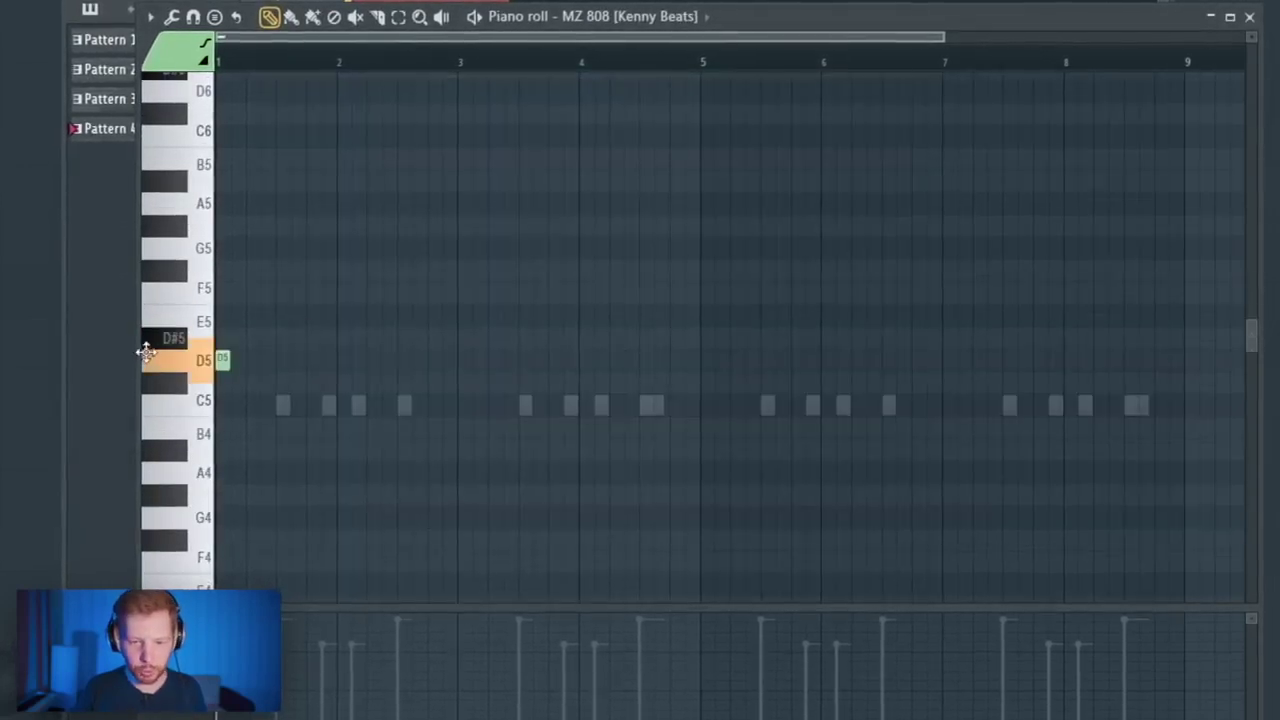
pyautogui.click(378, 345)
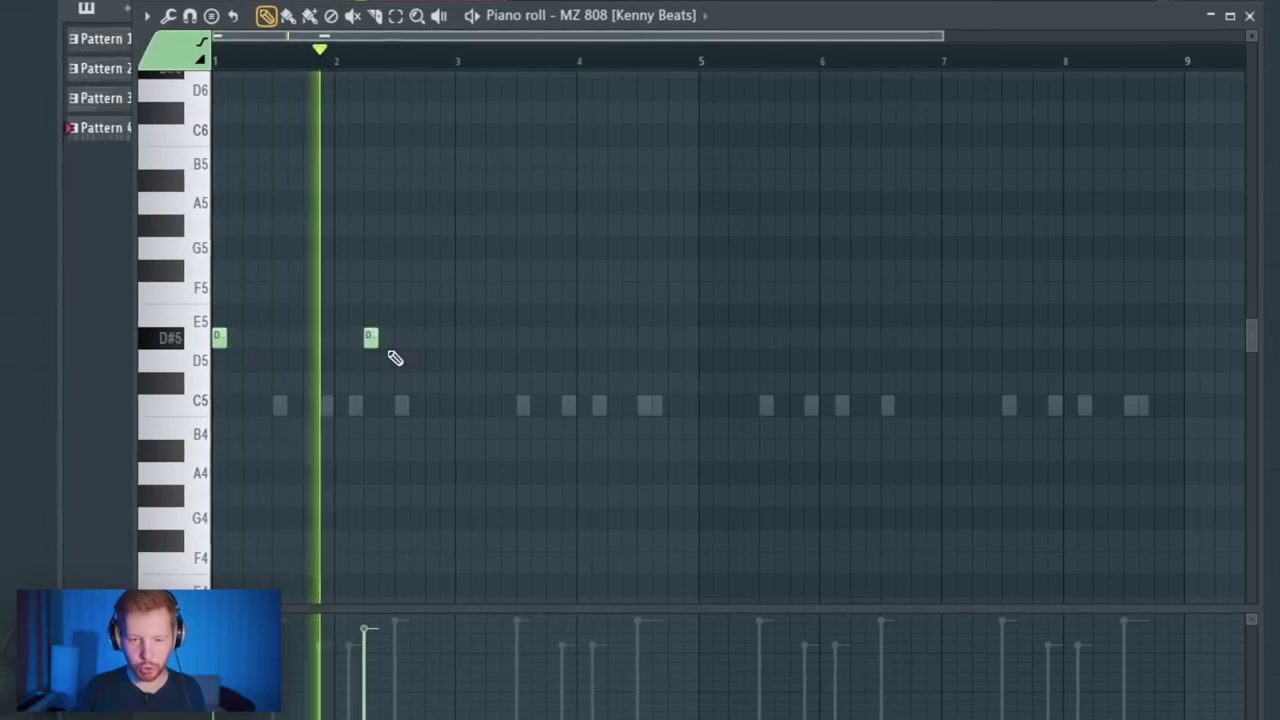
pyautogui.click(428, 271)
pyautogui.press('space')
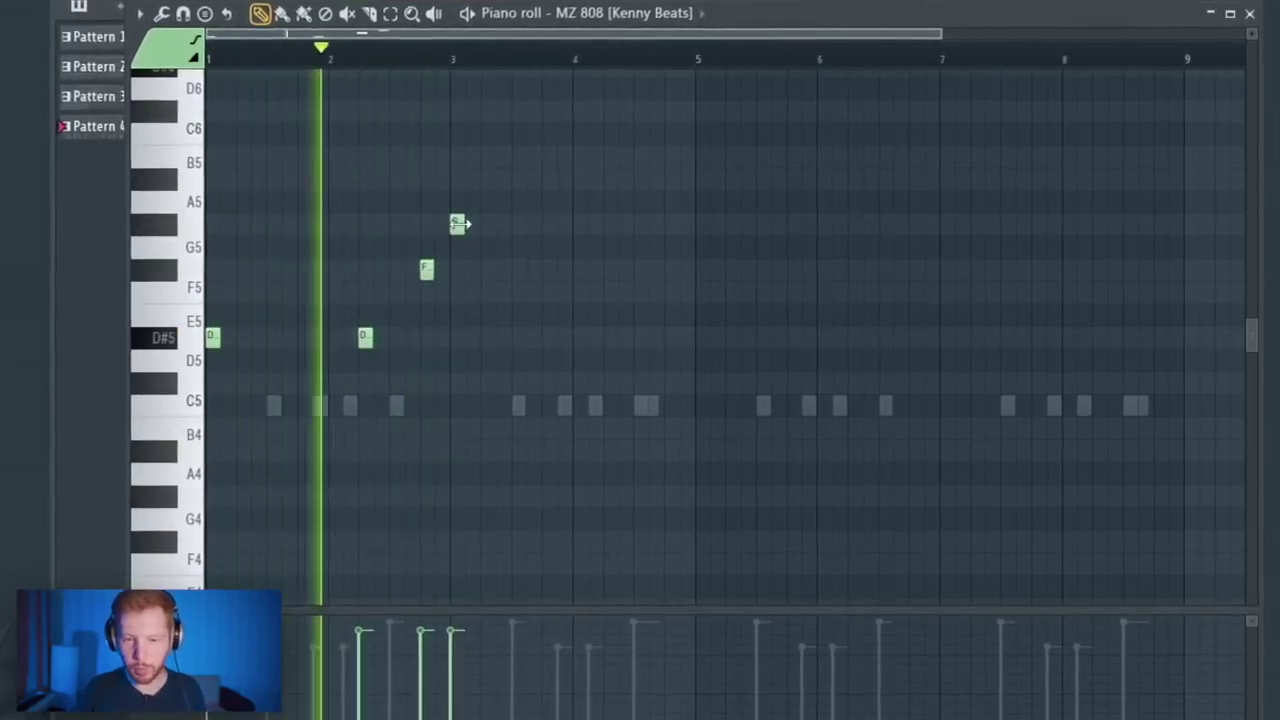
# - Continue the 808 line with G#5 notes late in bar 3 and early in bar 4, ending bar 4 with D#6 and G#5
pyautogui.click(580, 223)
pyautogui.moveTo(583, 221); pyautogui.dragTo(606, 221)
pyautogui.click(543, 223)
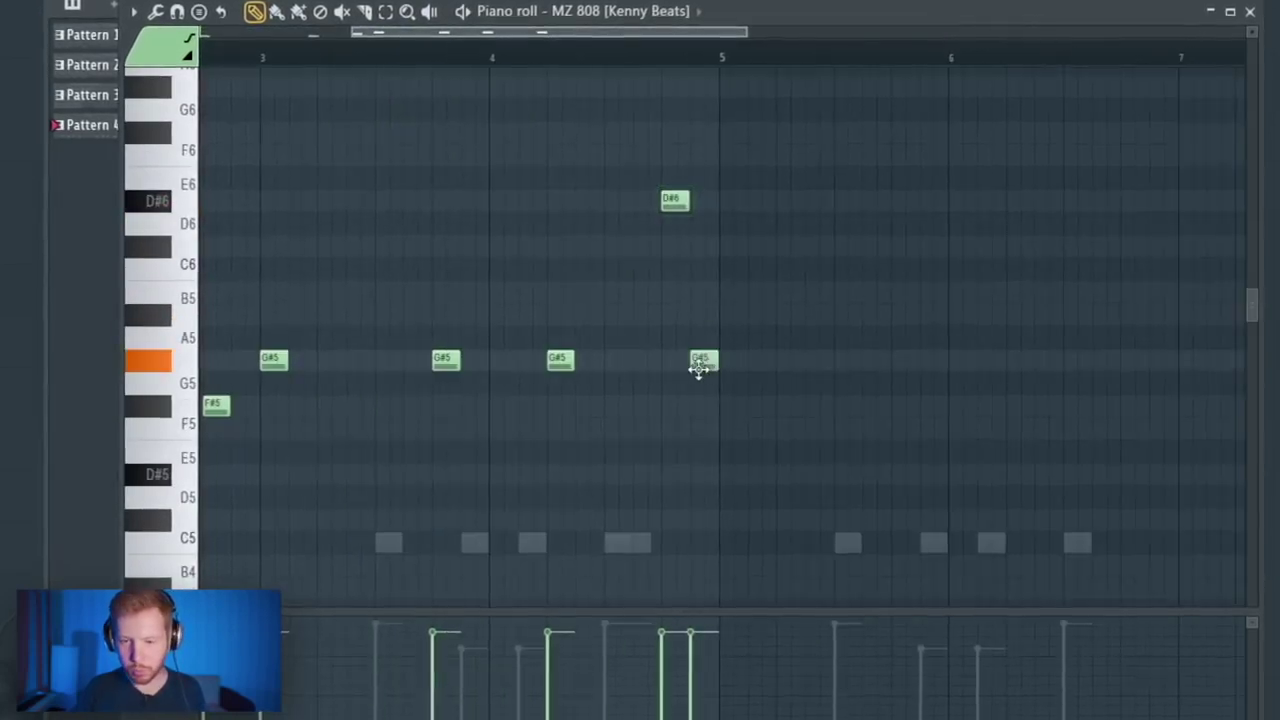
# - Copy the opening D#5, D#5, F#5, G#5 phrase of the 808 line so it repeats from bar 5
pyautogui.scroll(-3, 675, 380)
pyautogui.moveTo(388, 442); pyautogui.dragTo(332, 484)
pyautogui.moveTo(204, 480); pyautogui.dragTo(700, 480)
pyautogui.keyDown('ctrl'); pyautogui.click(746, 448); pyautogui.keyUp('ctrl')
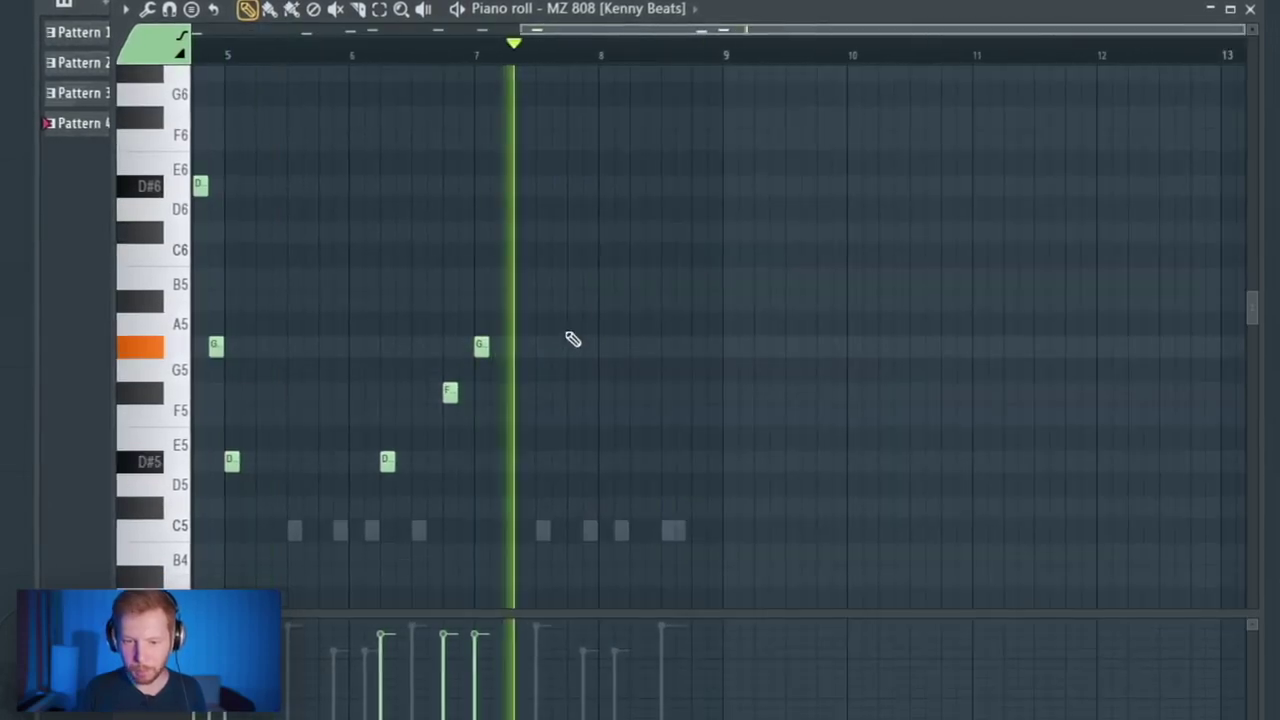
# - Complete bars 7 and 8 of the 808 line with G#5, G#6, two F#6, two D#6, A#5 and G#5 notes
pyautogui.click(487, 52)
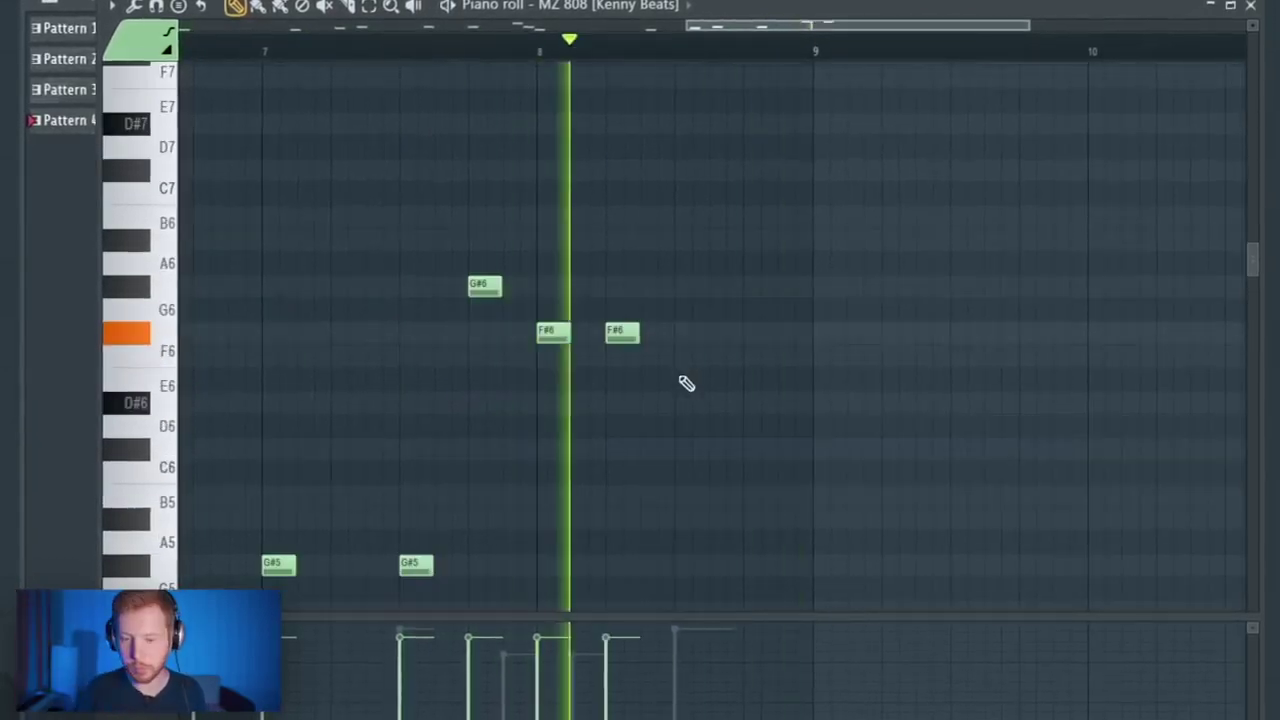
pyautogui.click(690, 404)
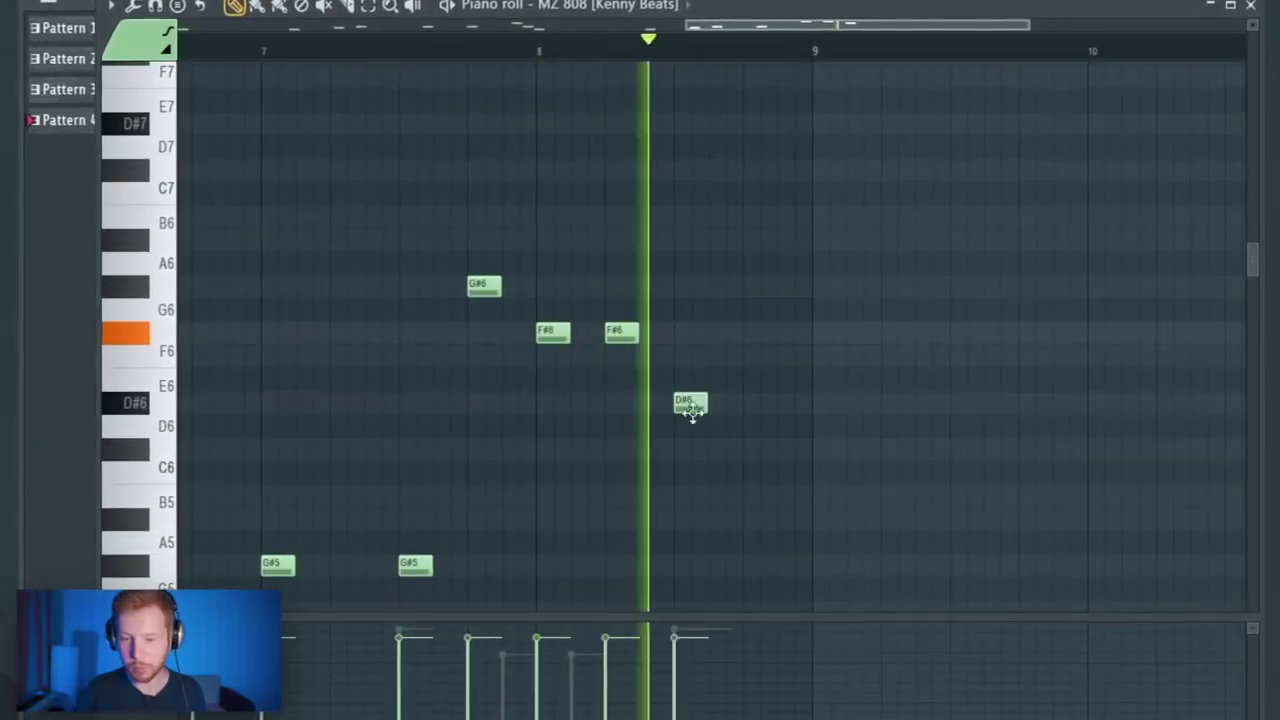
pyautogui.press('space')
pyautogui.scroll(-1, 719, 404)
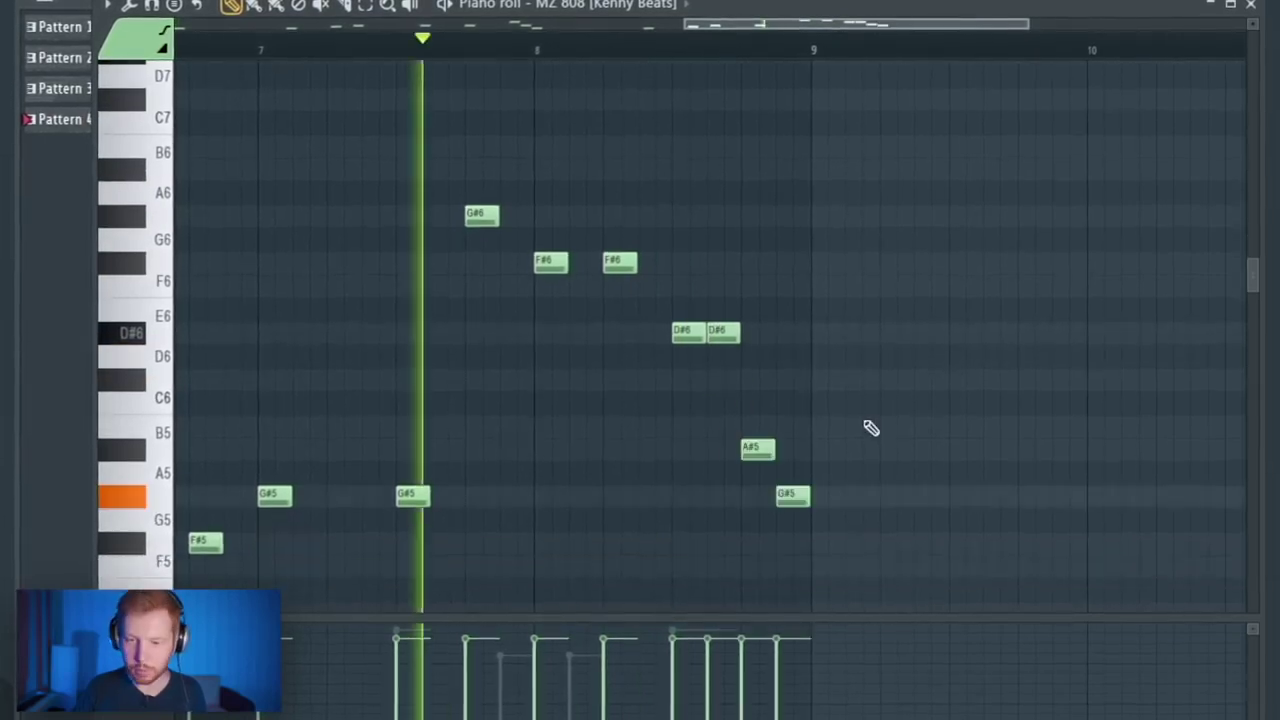
pyautogui.keyDown('ctrl'); pyautogui.rightClick(872, 425); pyautogui.keyUp('ctrl')
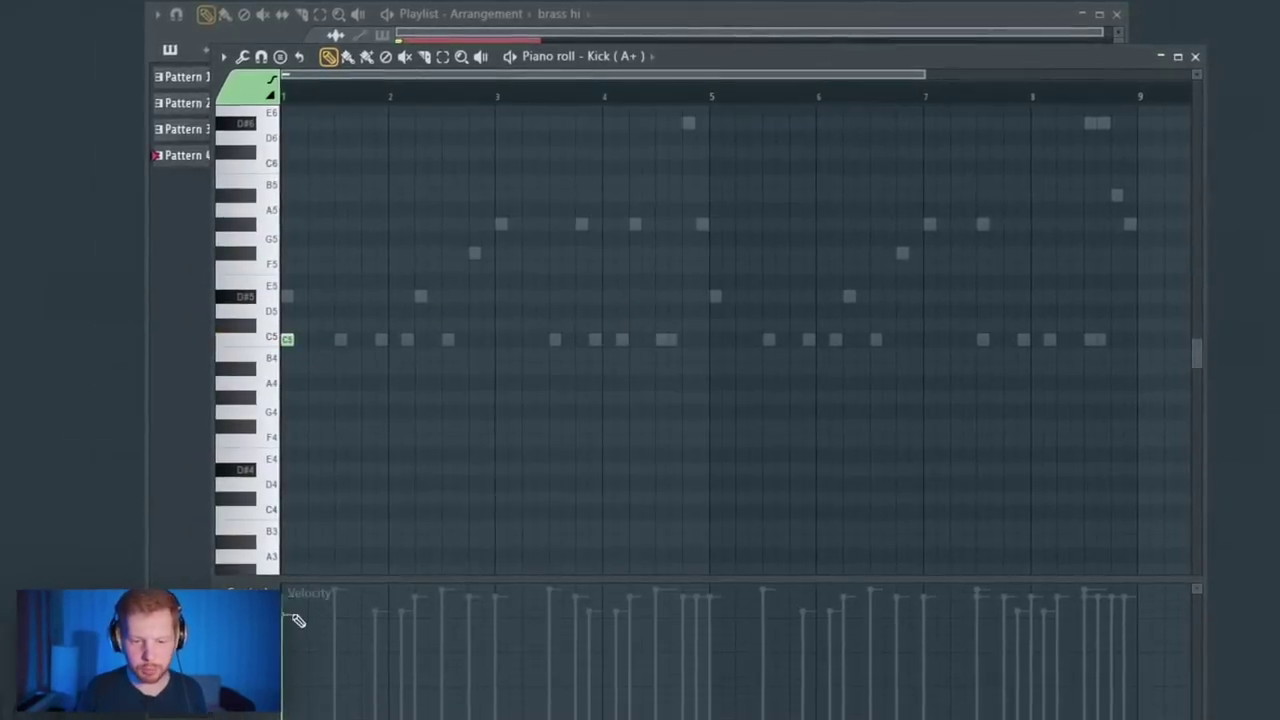
# - Program C5 hits for Kick ( A+ ) in bars 1 and 2 and copy them to start at bar 3
pyautogui.press('space')
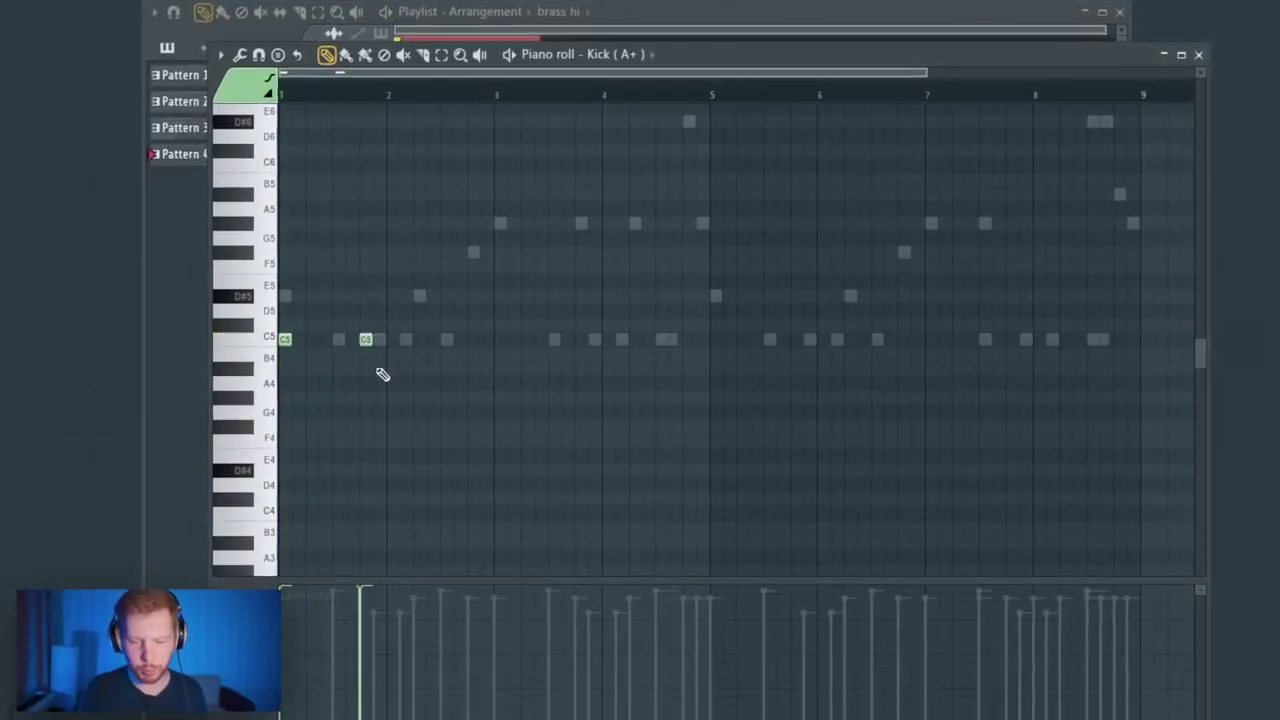
pyautogui.click(417, 342)
pyautogui.moveTo(436, 347); pyautogui.dragTo(223, 388)
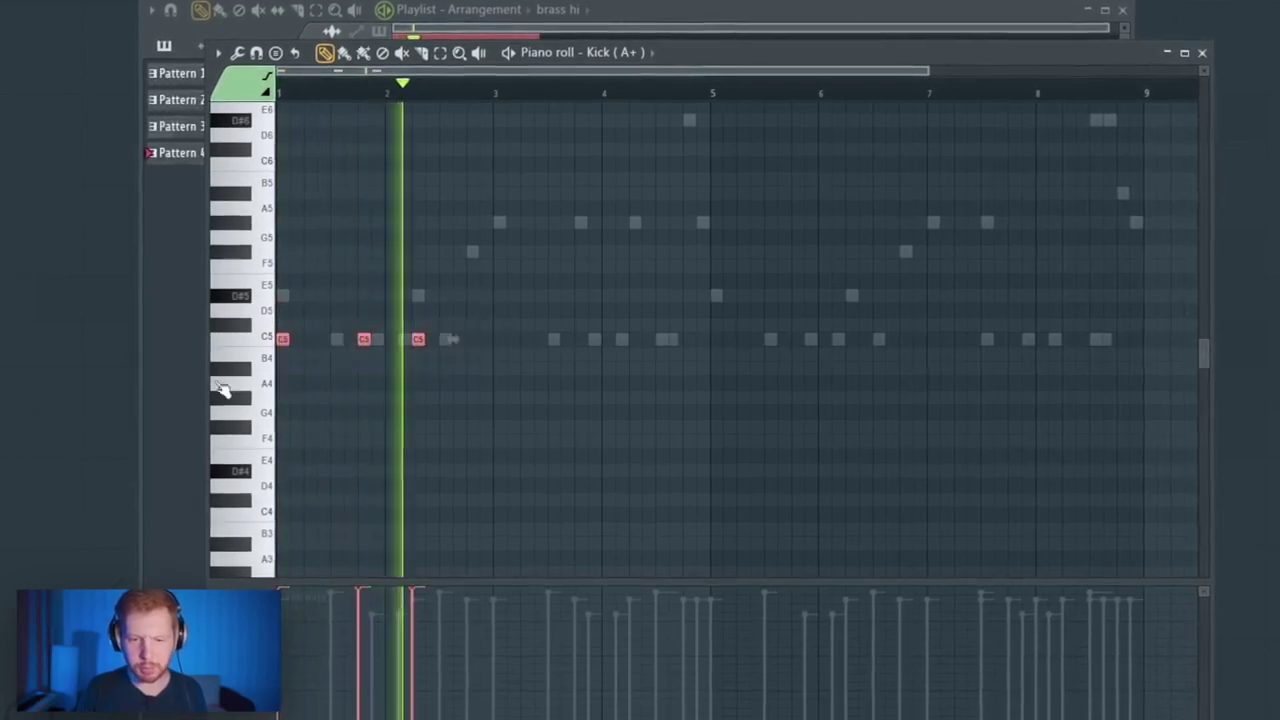
pyautogui.moveTo(284, 341); pyautogui.dragTo(495, 352)
pyautogui.keyDown('ctrl'); pyautogui.click(506, 409); pyautogui.keyUp('ctrl')
# - Copy the whole kick pattern to start at bar 5 and vary the hits in bars 7 and 8
pyautogui.hotkey('ctrl', 'a')
pyautogui.press('space')
pyautogui.moveTo(279, 341); pyautogui.dragTo(711, 354)
pyautogui.moveTo(775, 454); pyautogui.dragTo(499, 430)
pyautogui.rightClick(799, 340)
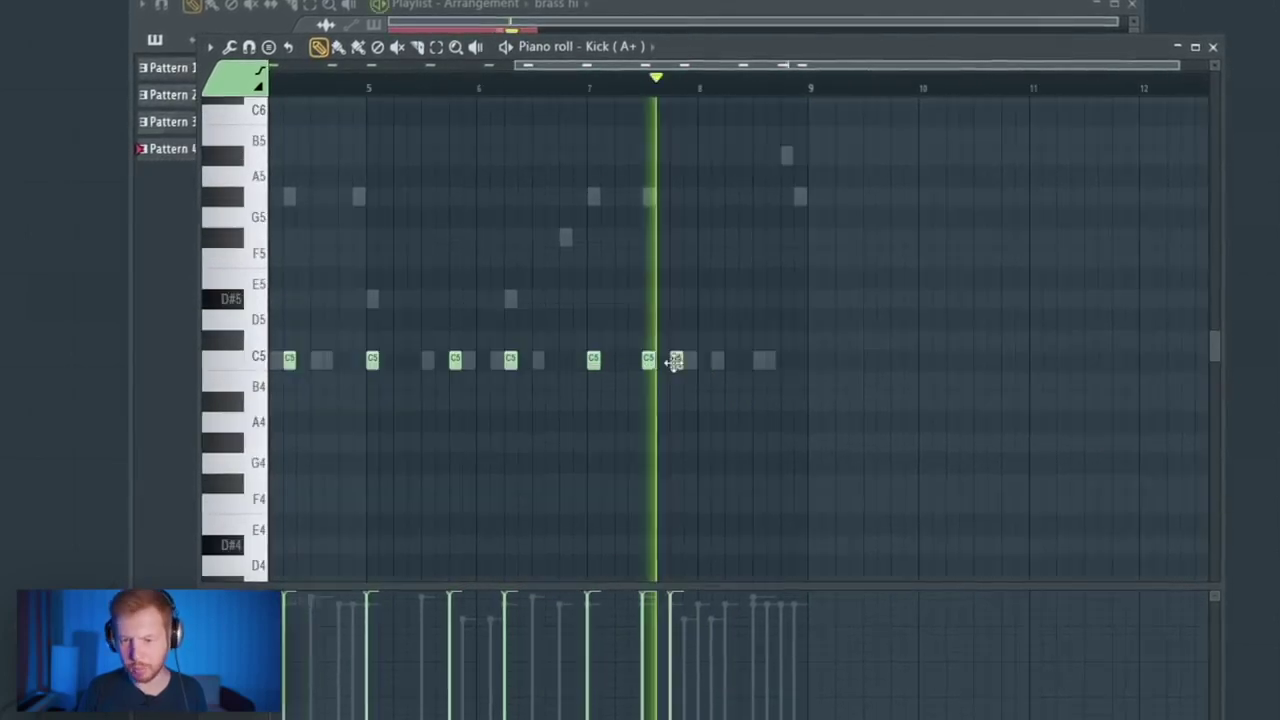
pyautogui.press('space')
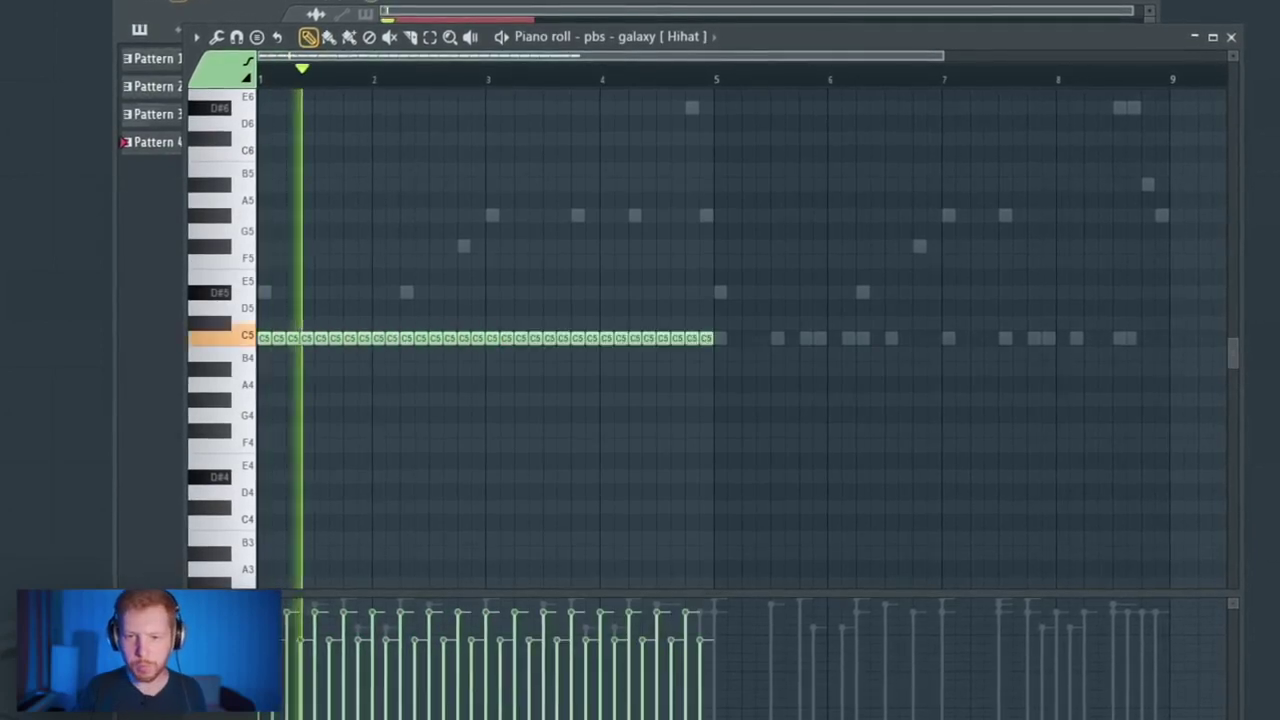
# - Open the sampler settings of the pbs - galaxy hihat channel and review its miscellaneous and sample settings
pyautogui.press('F6')
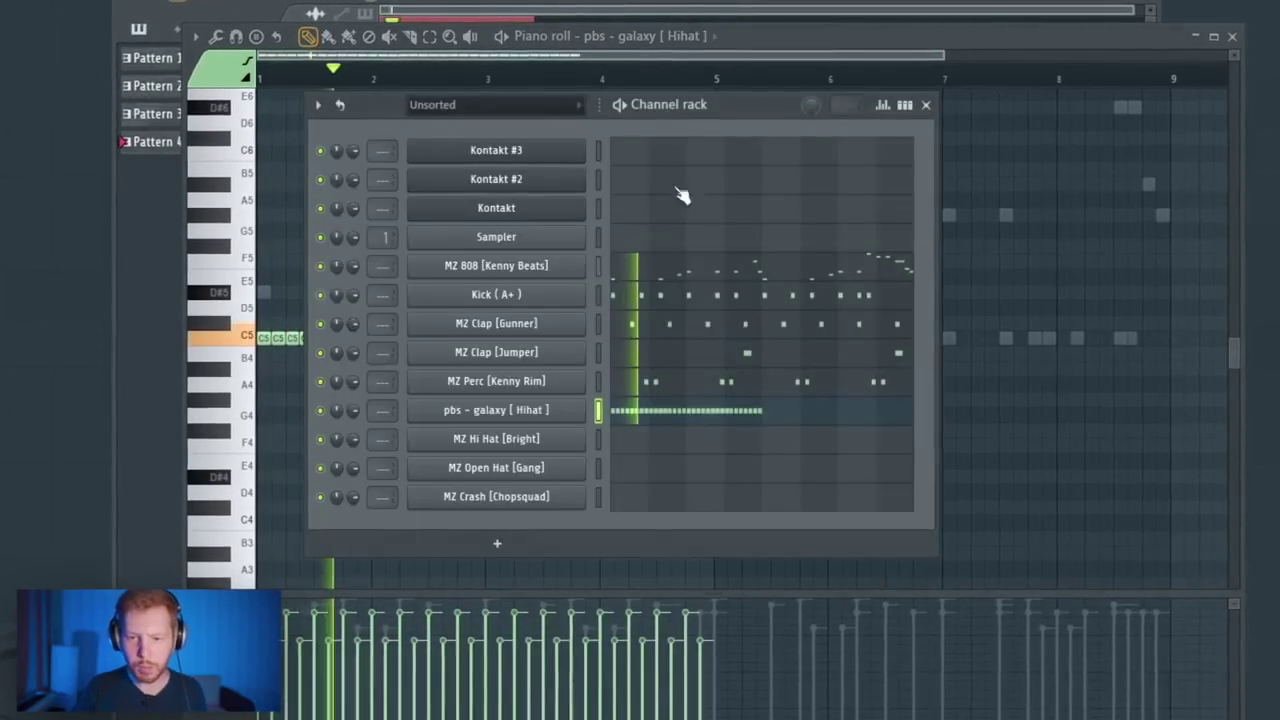
pyautogui.click(543, 411)
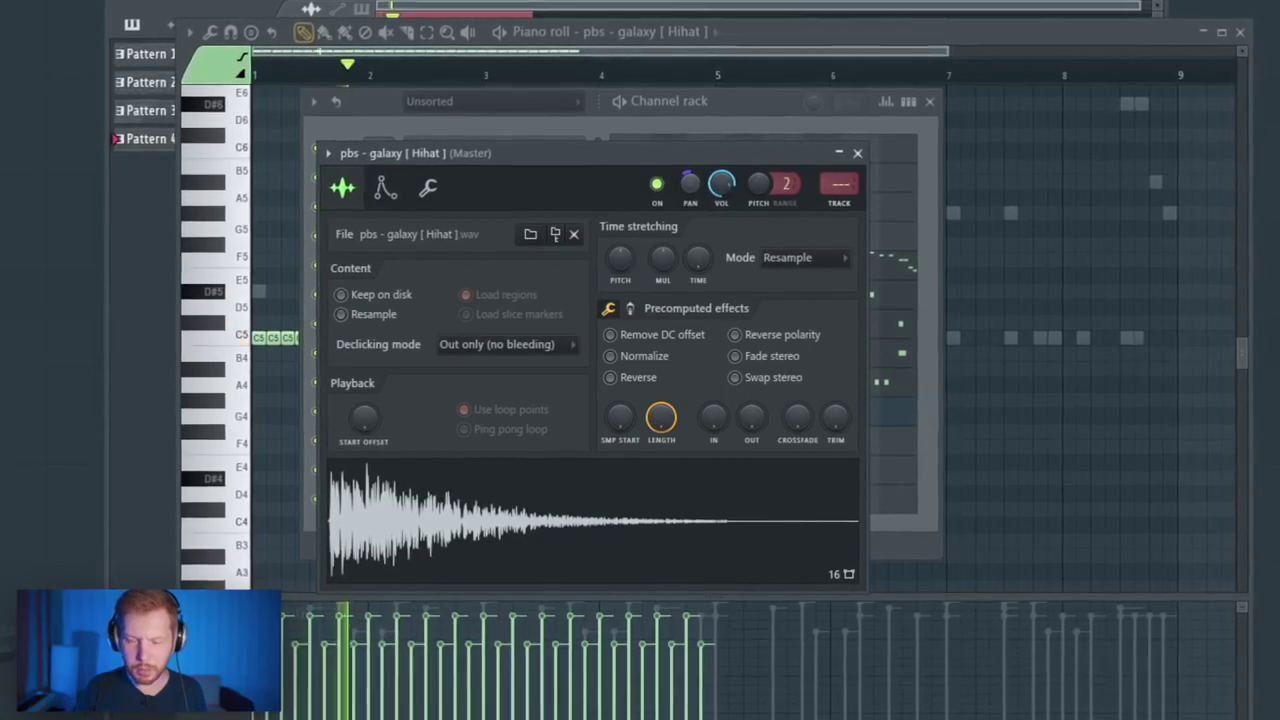
pyautogui.click(431, 186)
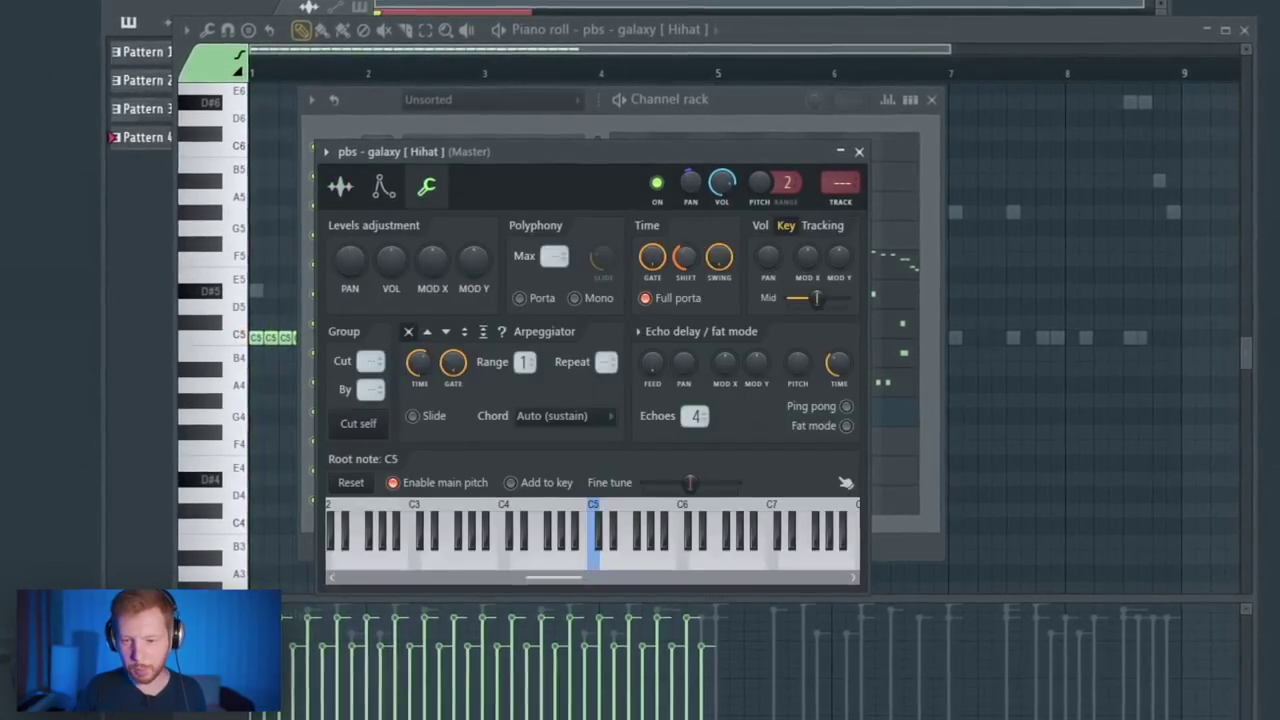
pyautogui.click(340, 186)
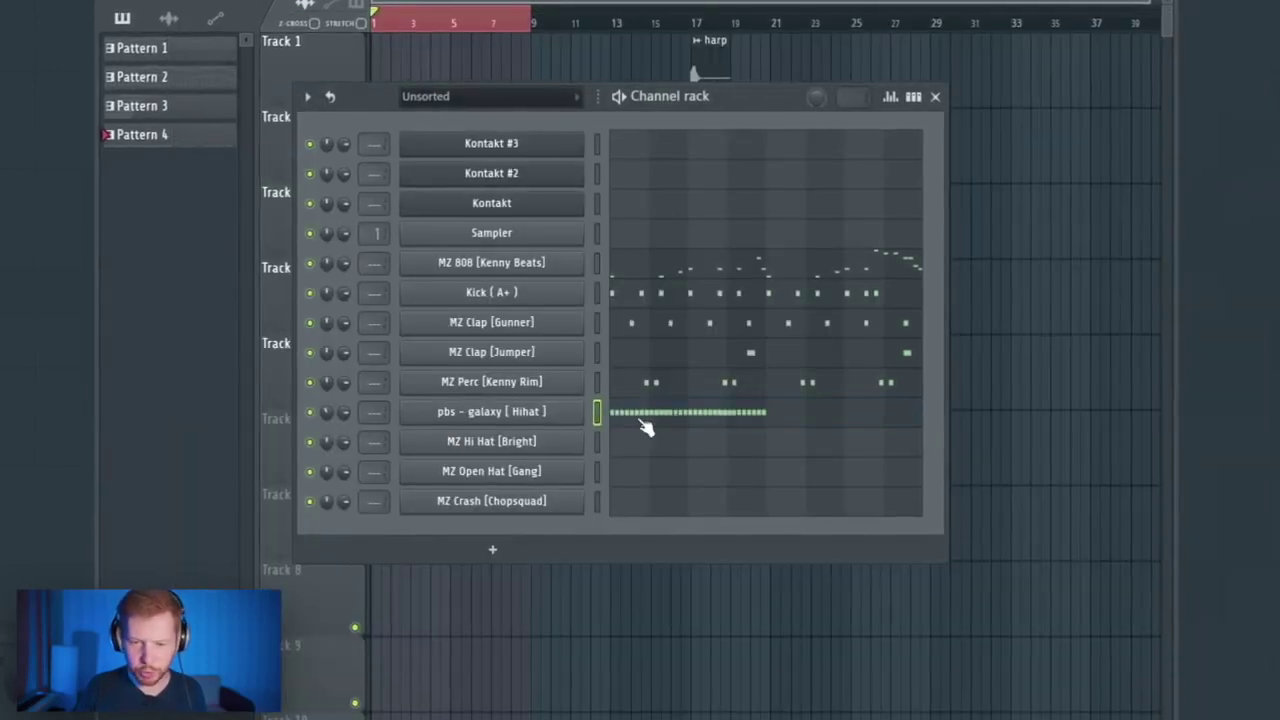
# - Add a D#5 hihat note in bar 2, chop it into 1/2-step slices and ramp the slices' velocities downward
pyautogui.click(641, 420)
pyautogui.moveTo(504, 334); pyautogui.dragTo(531, 334)
pyautogui.click(145, 183)
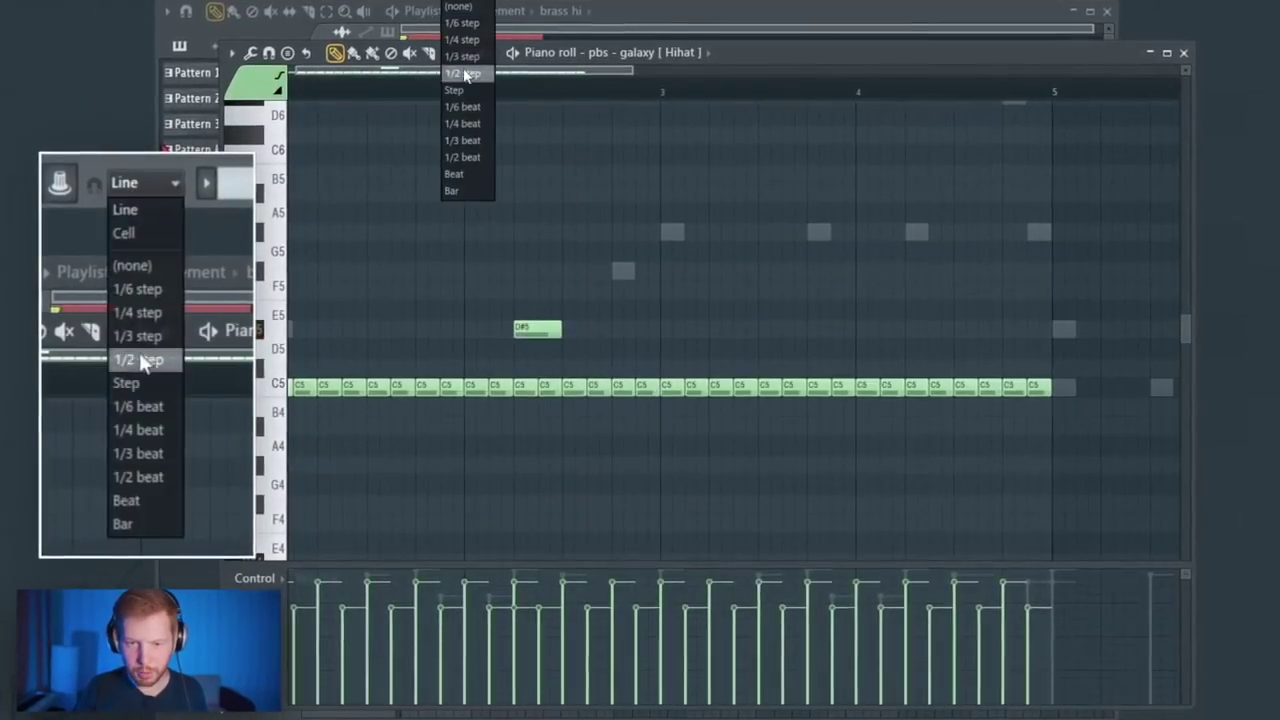
pyautogui.click(461, 73)
pyautogui.hotkey('ctrl', 'u')
pyautogui.moveTo(514, 604); pyautogui.dragTo(577, 670)
# - Copy the D#5 hihat roll into bar 4 and rework it into two short four-note rolls on E5 and D#5
pyautogui.moveTo(550, 329); pyautogui.dragTo(940, 324)
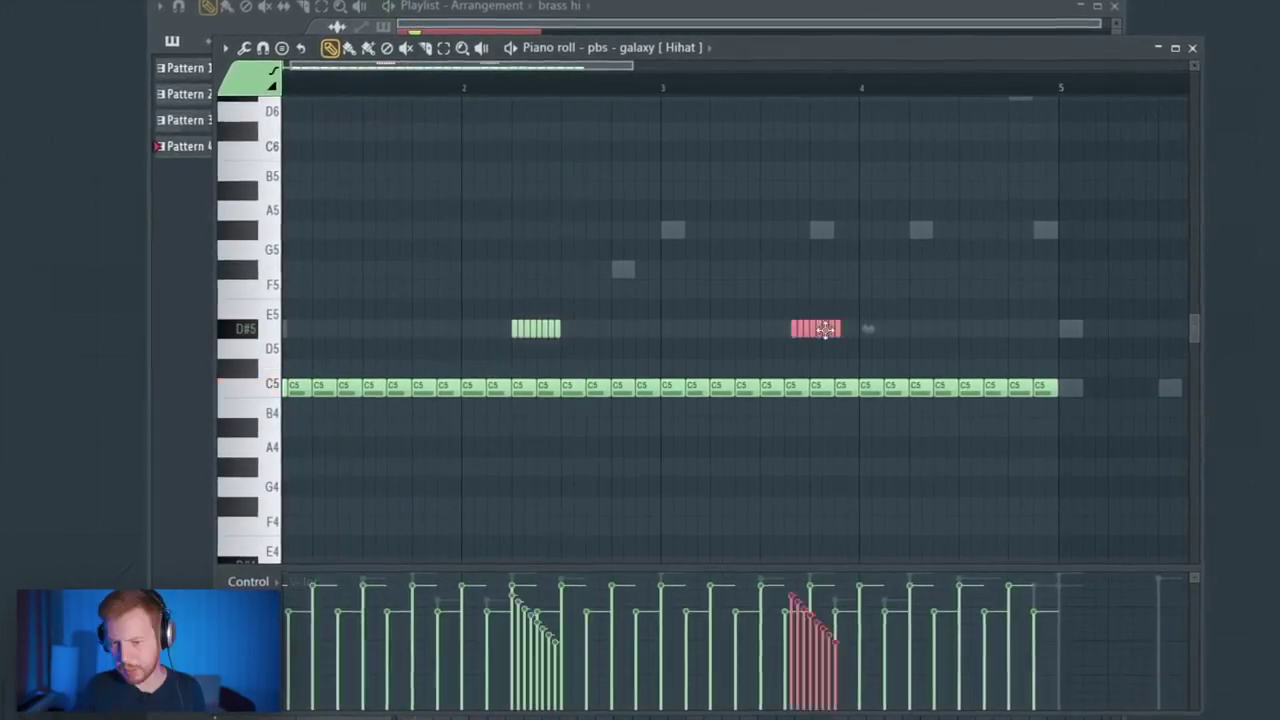
pyautogui.moveTo(826, 281); pyautogui.dragTo(577, 300)
pyautogui.moveTo(778, 301); pyautogui.dragTo(736, 340)
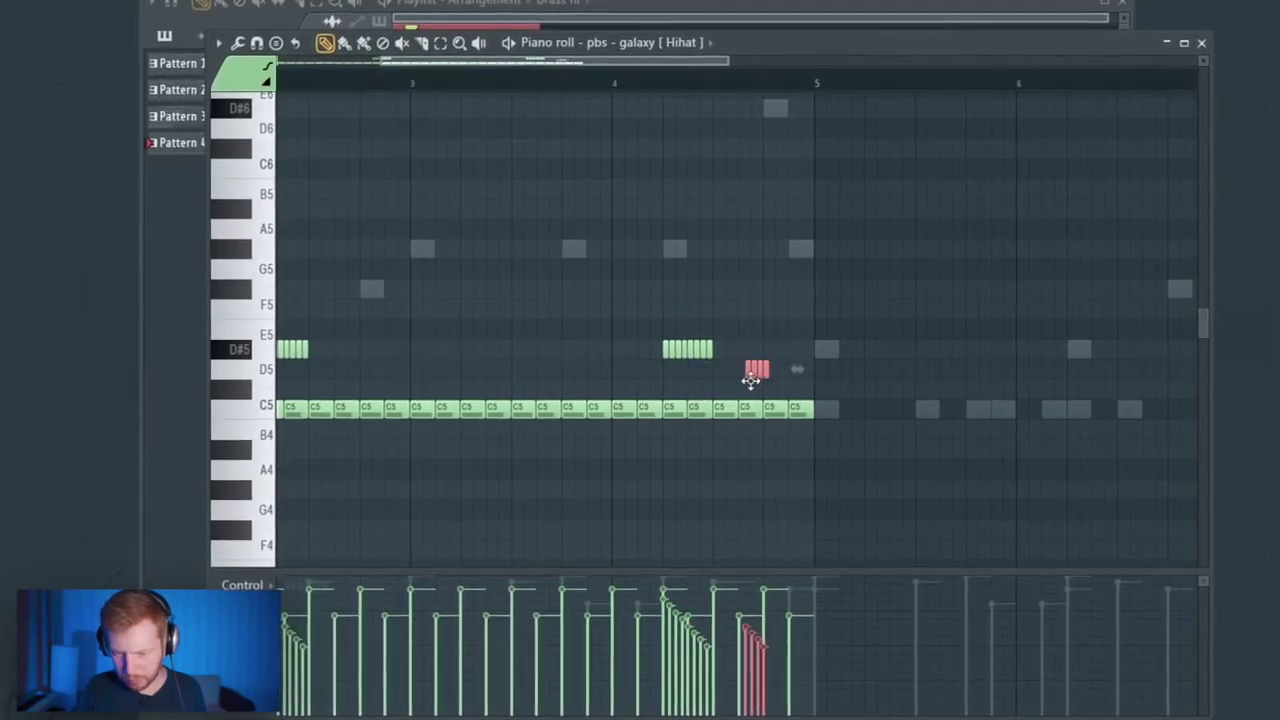
pyautogui.rightClick(692, 352)
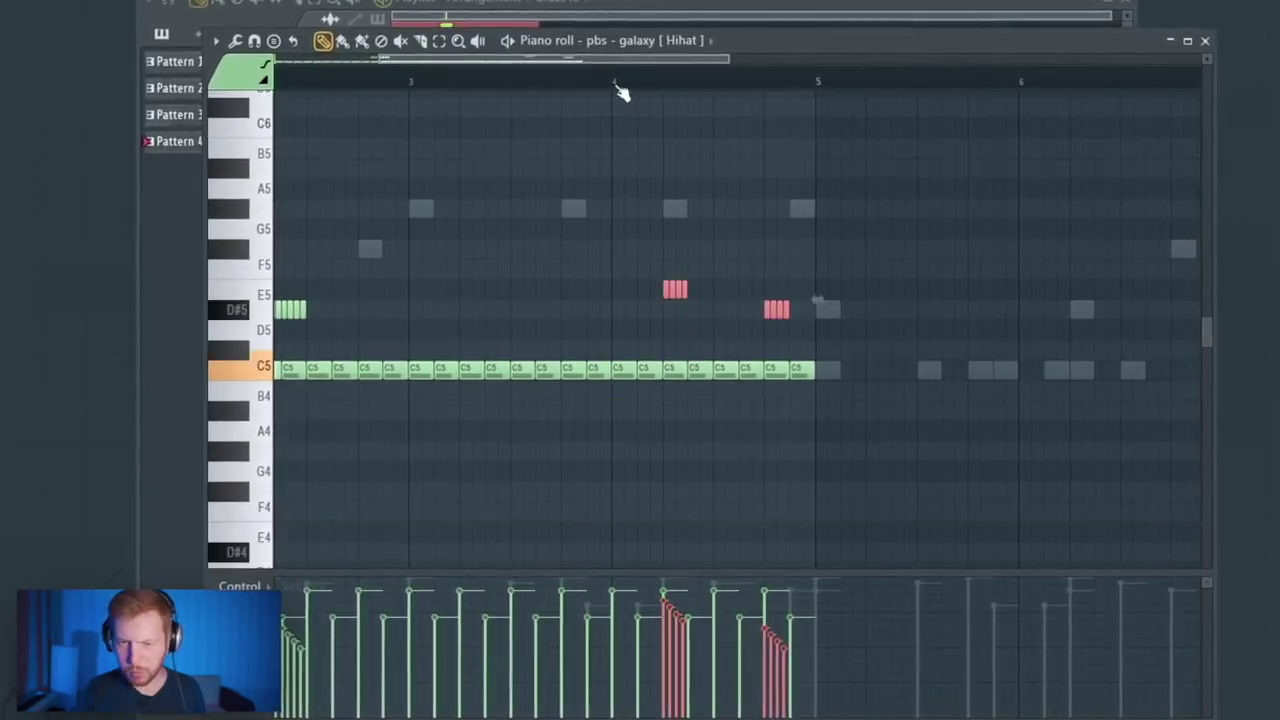
# - Copy the four-bar hihat pattern with its rolls to start at bar 5 and close its piano roll
pyautogui.click(619, 83)
pyautogui.moveTo(862, 282); pyautogui.dragTo(757, 362)
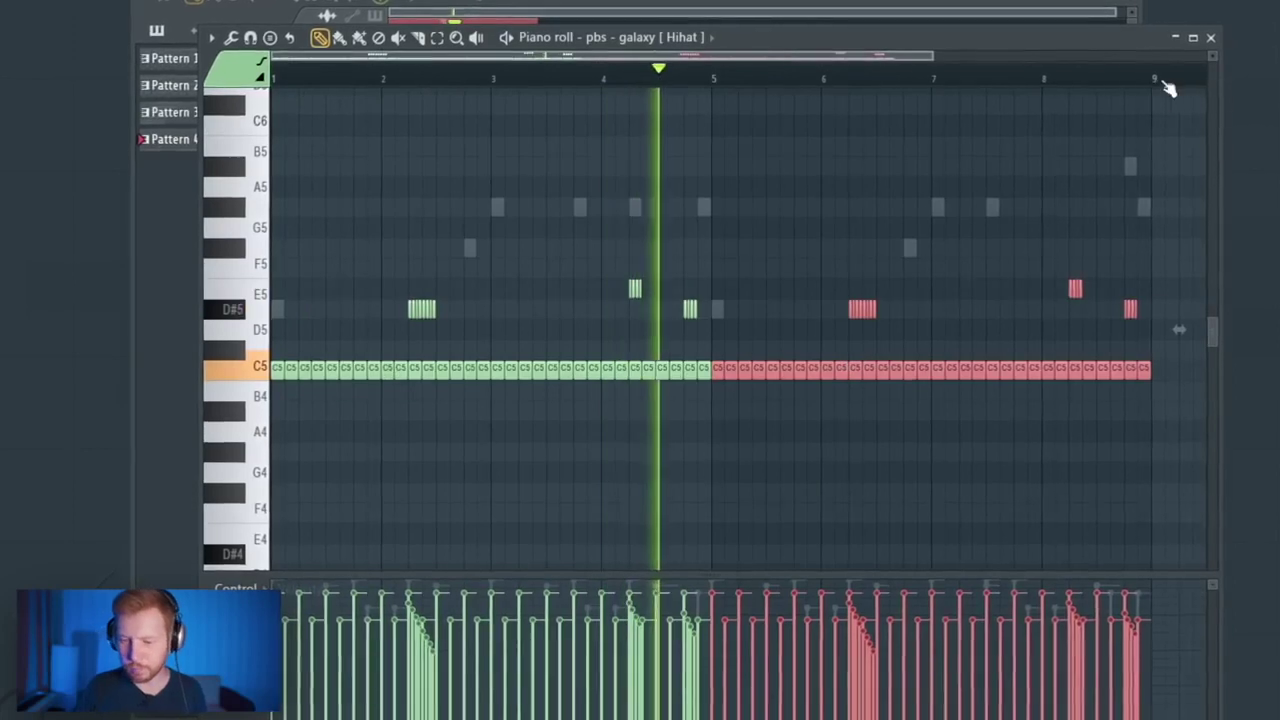
pyautogui.click(1208, 39)
# - Program short C5, A#4, C5, B4 hits for MZ Hi Hat [Bright] in bar 2 and repeat them every two bars through bar 8
pyautogui.click(500, 397)
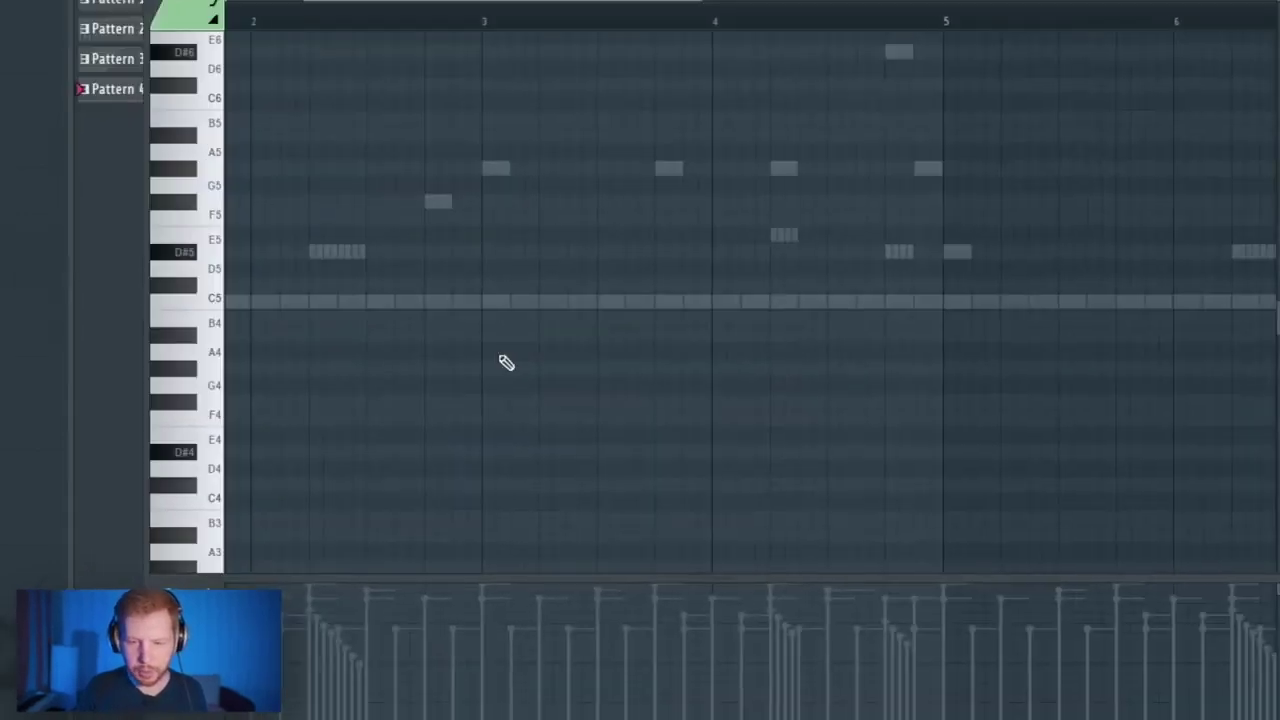
pyautogui.scroll(2, 503, 363)
pyautogui.scroll(3, 581, 317)
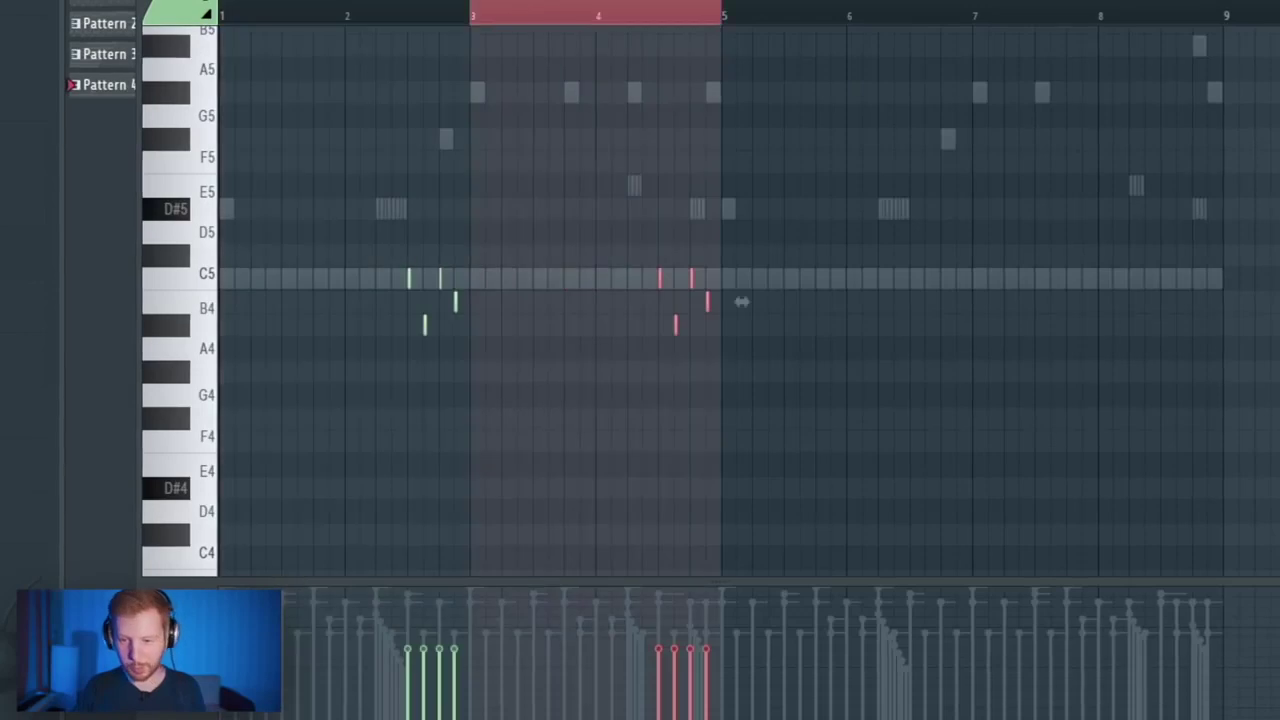
pyautogui.hotkey('ctrl', 'b')
pyautogui.hotkey('ctrl', 'b')
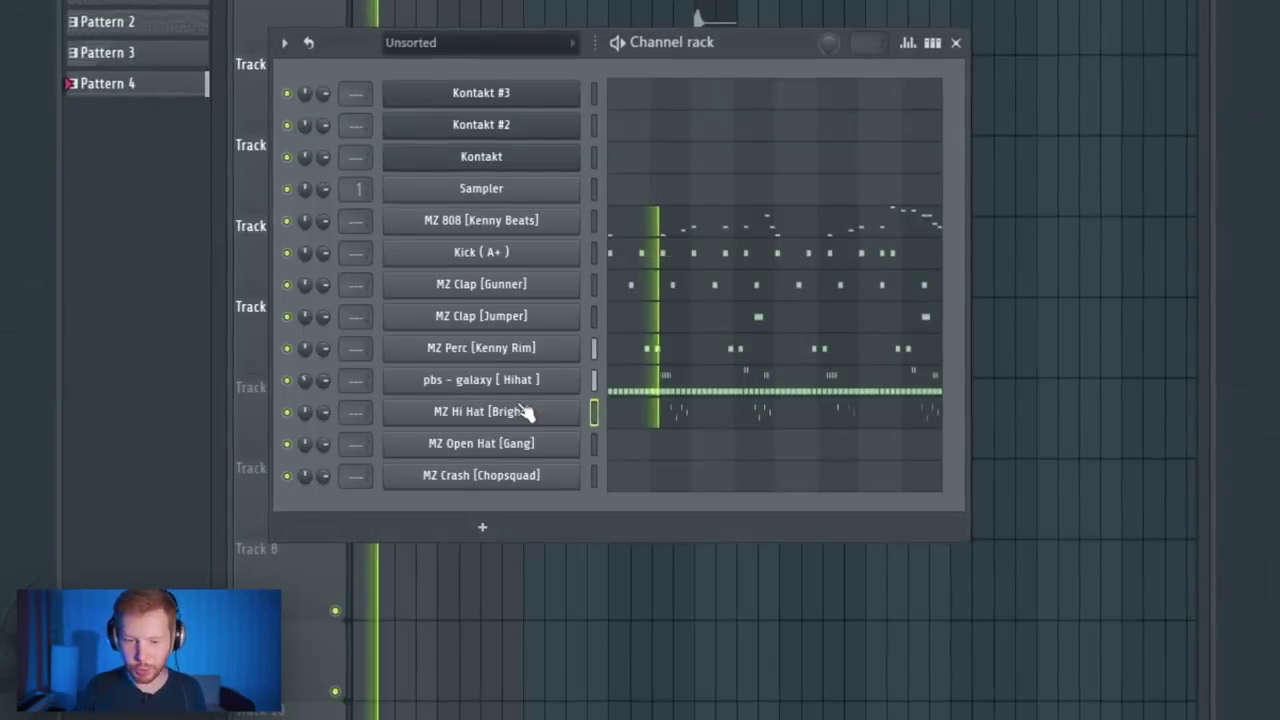
# - Program one MZ Open Hat [Gang] hit per bar and repeat it across all eight bars
pyautogui.click(526, 411)
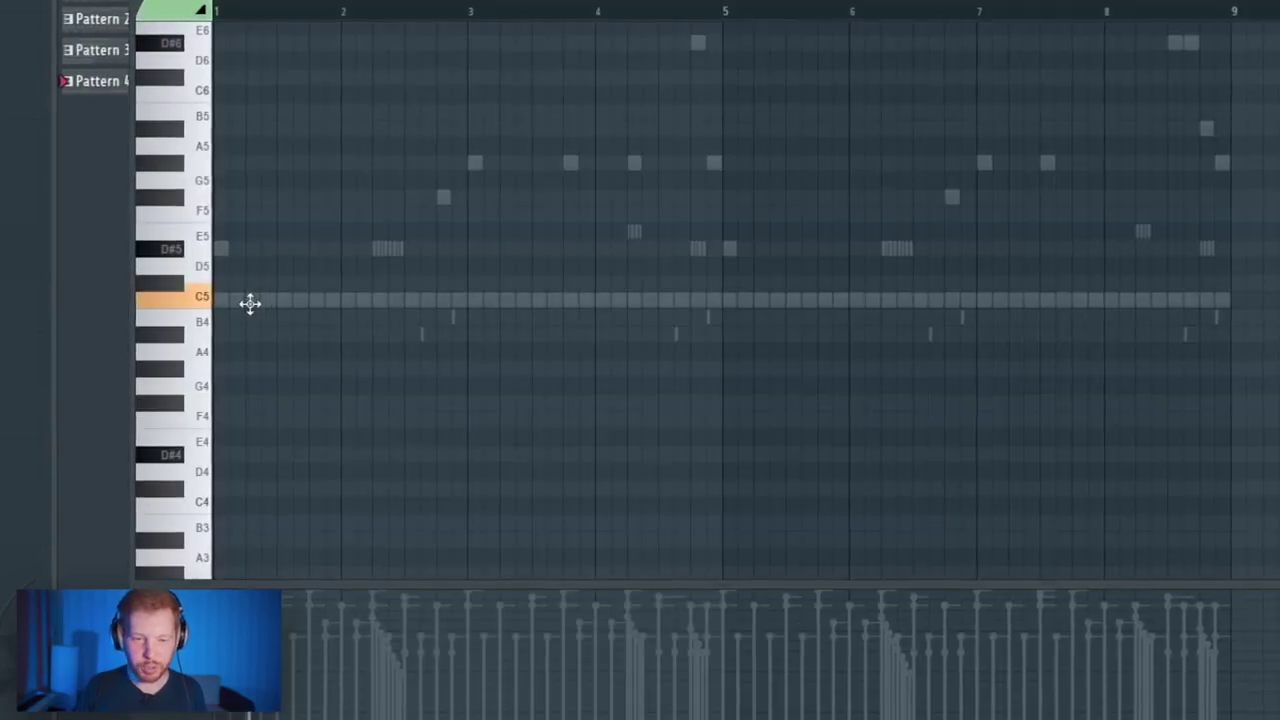
pyautogui.moveTo(480, 206); pyautogui.dragTo(220, 370)
pyautogui.hotkey('ctrl', 'b')
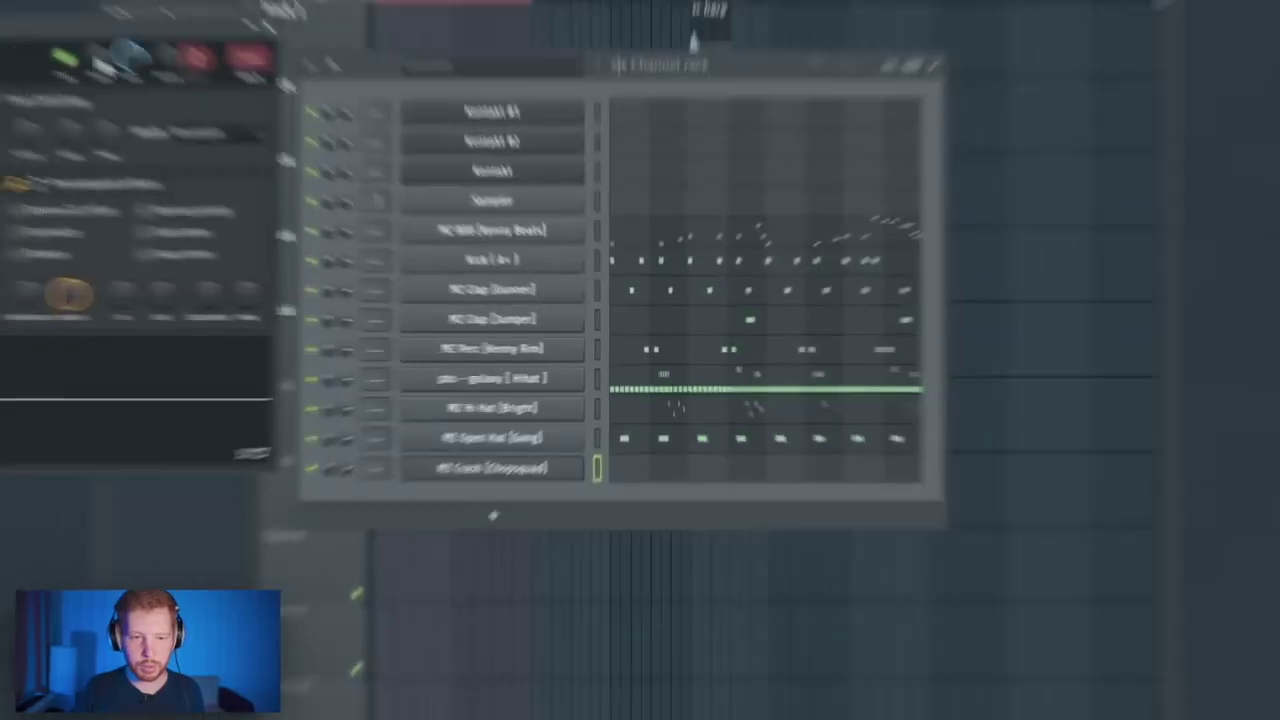
# - Check the MZ Crash [Chopsquad] sample and channel settings and place a single C5 crash at the start of bar 1
pyautogui.moveTo(152, 32); pyautogui.dragTo(788, 144)
pyautogui.click(687, 280)
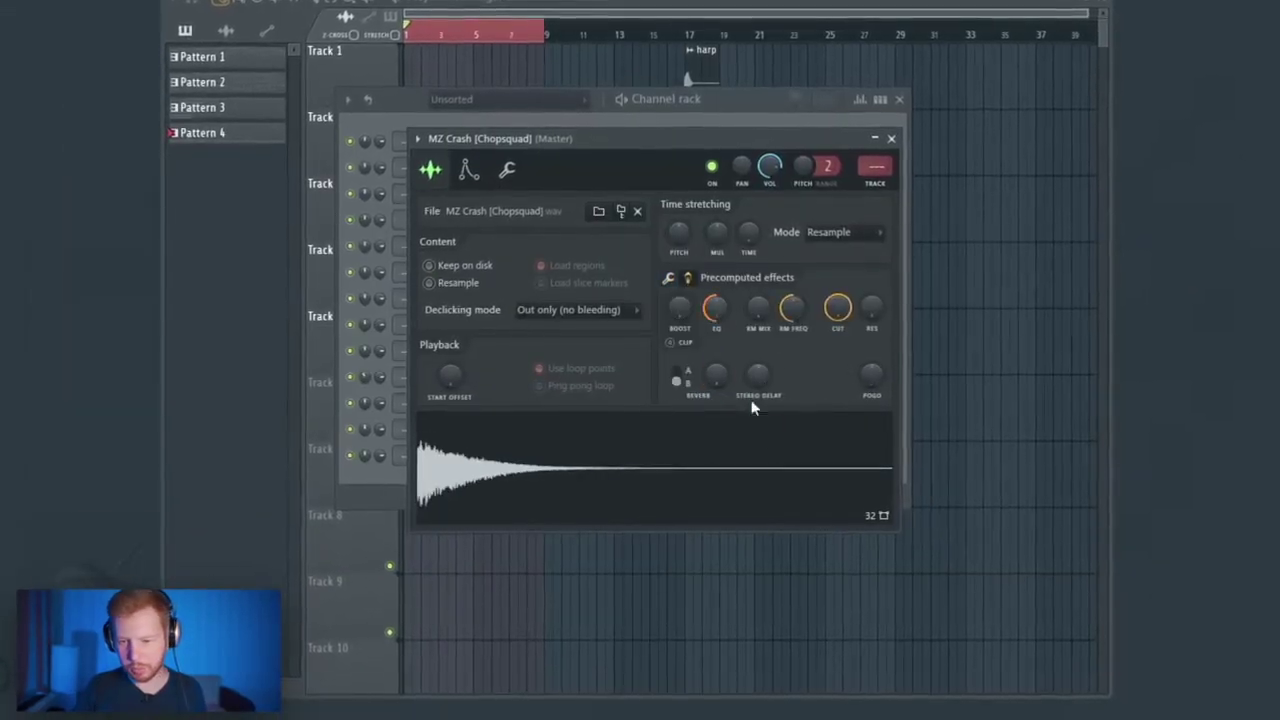
pyautogui.click(669, 279)
pyautogui.click(506, 168)
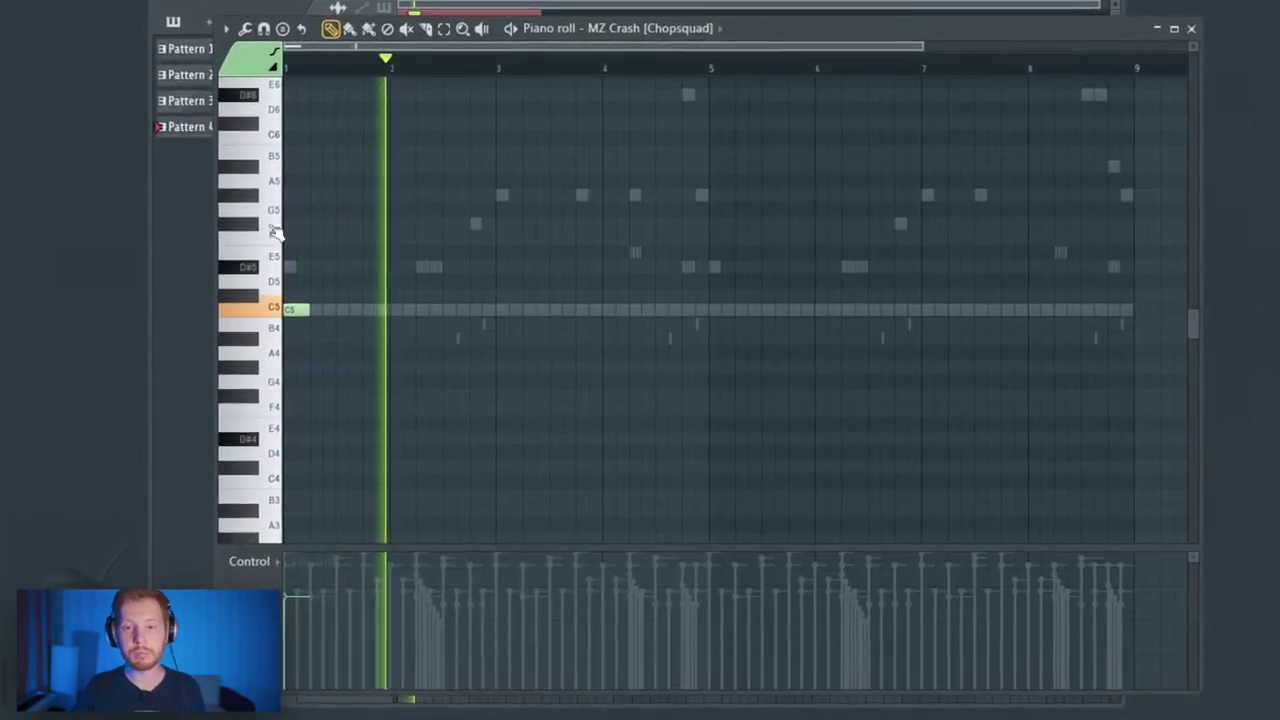
pyautogui.click(1195, 26)
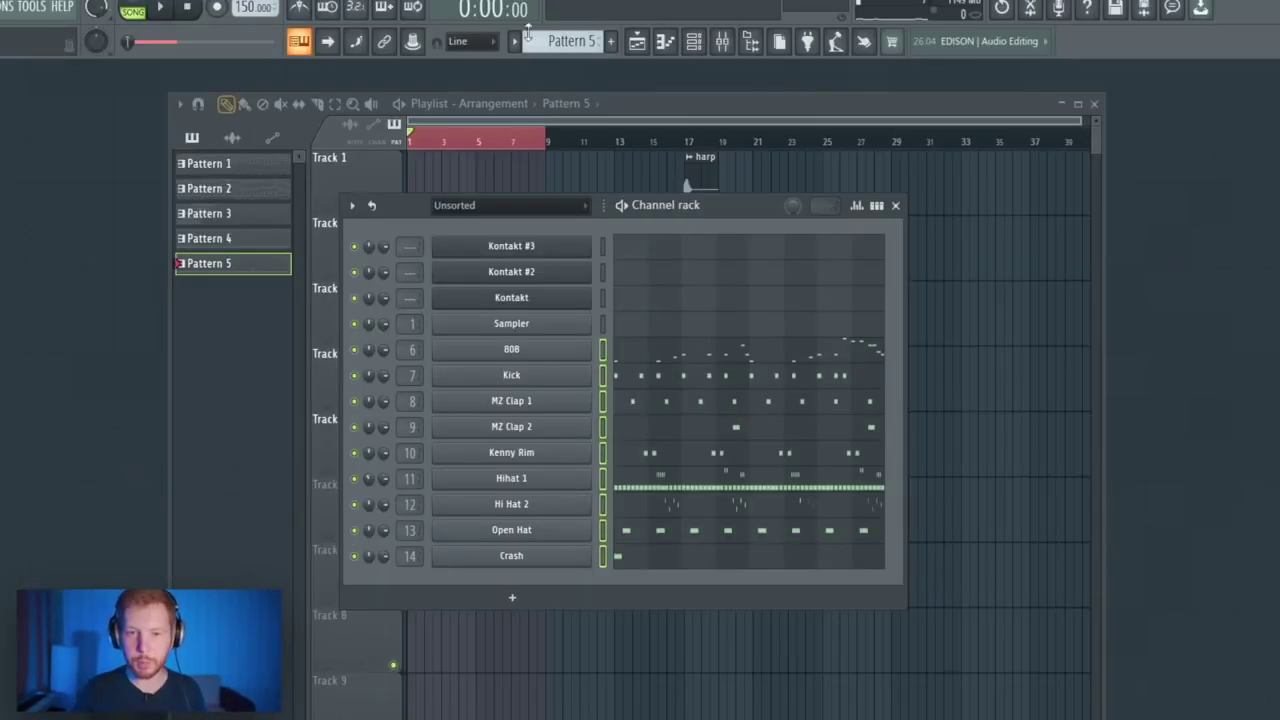
# - Split Pattern 5 by channel into separate drum and 808 patterns
pyautogui.click(514, 41)
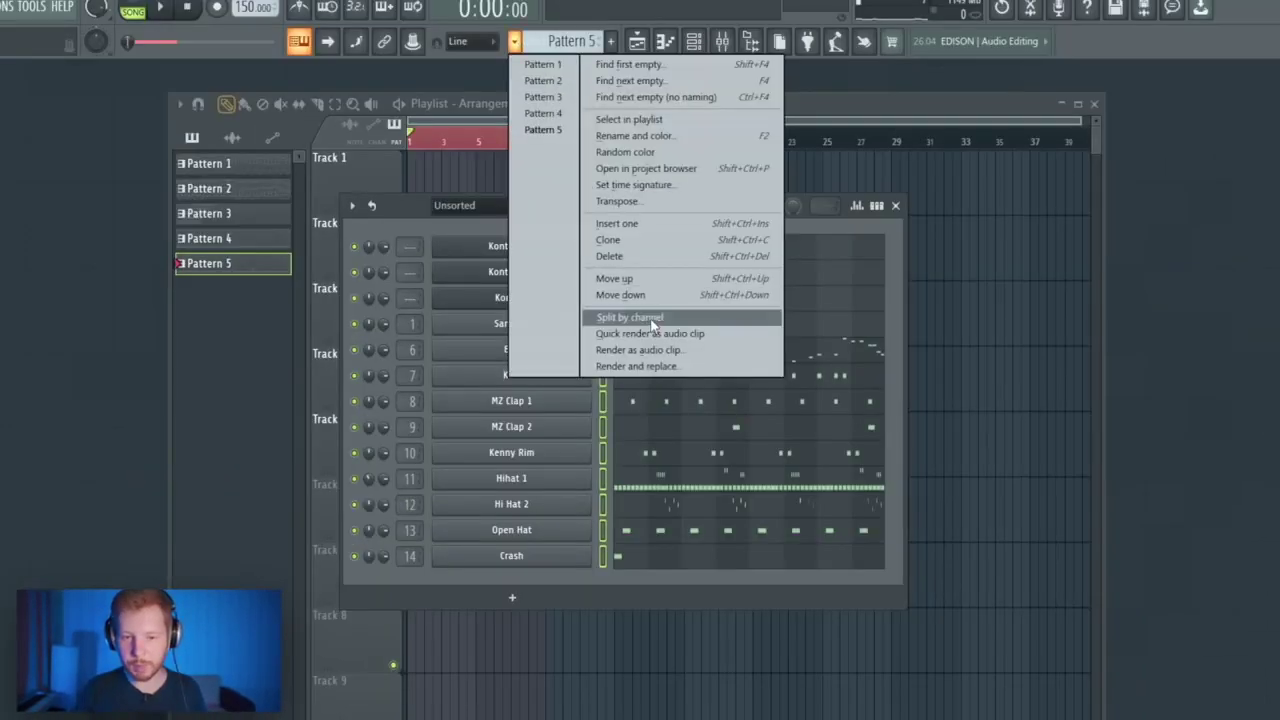
pyautogui.click(652, 318)
pyautogui.press('F6')
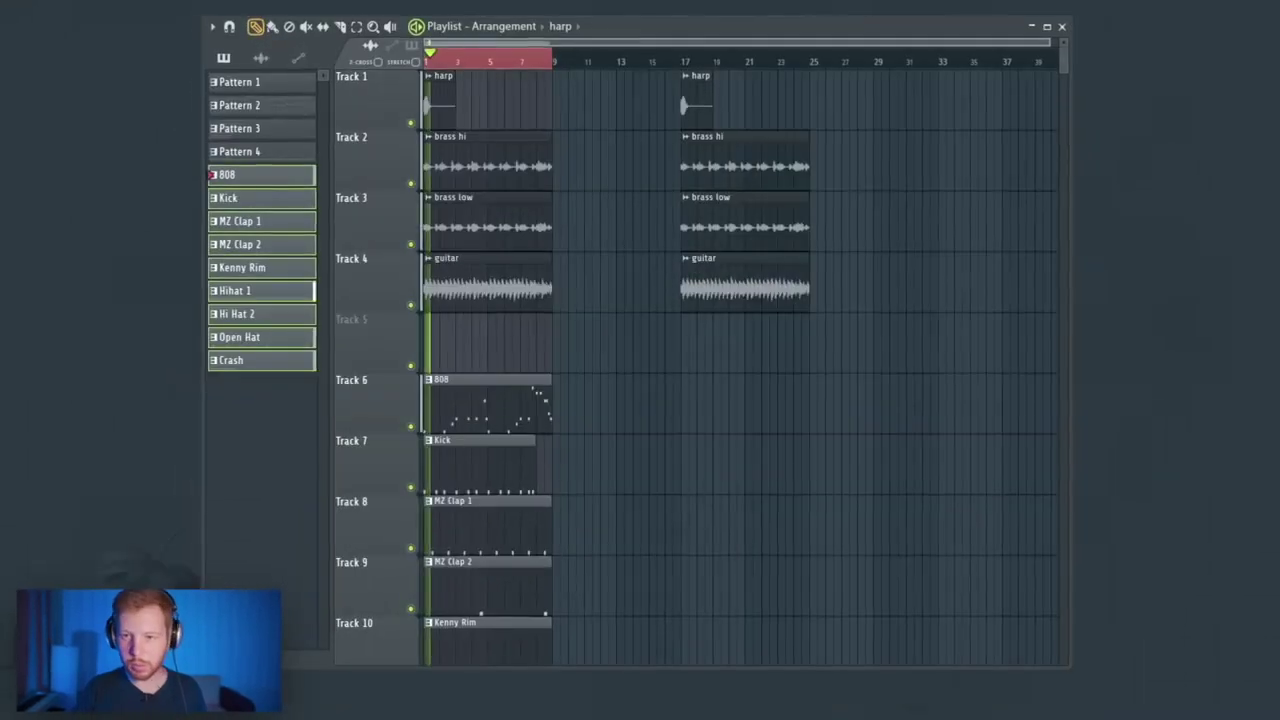
# - Load RC-20 Retro Color into slot 3 of the guitar mixer track and move its window into view
pyautogui.press('F9')
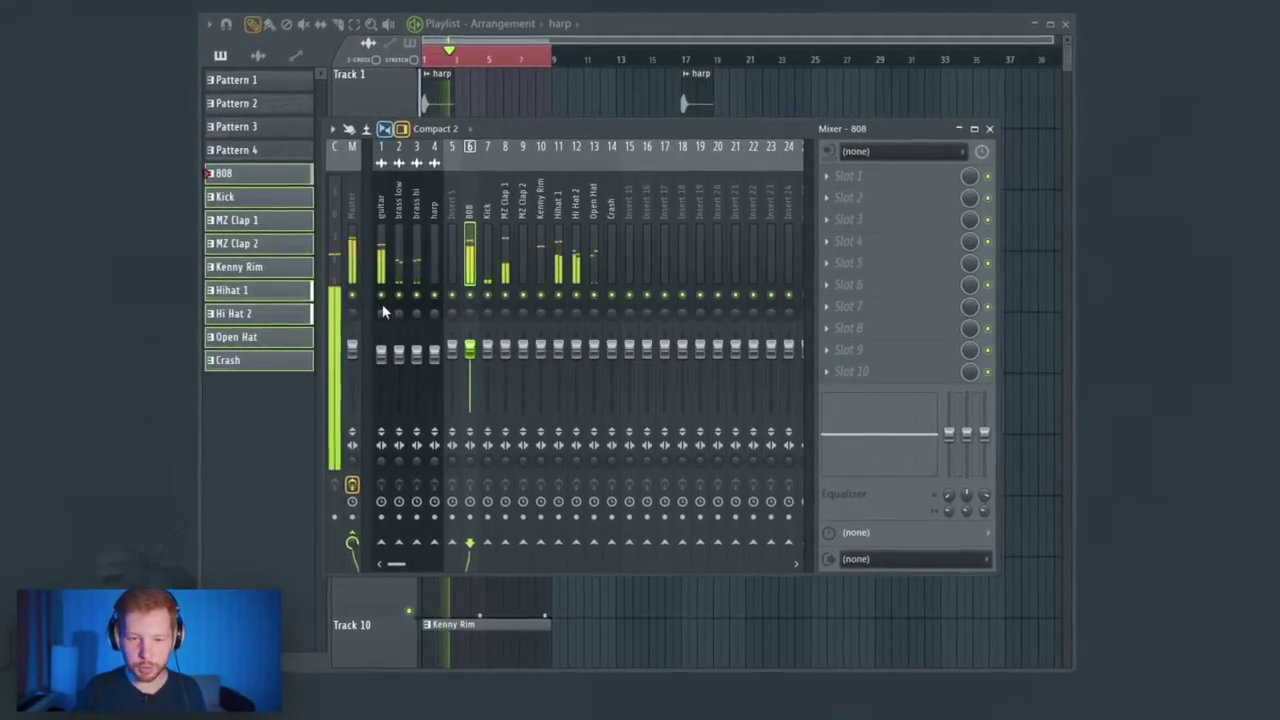
pyautogui.click(824, 220)
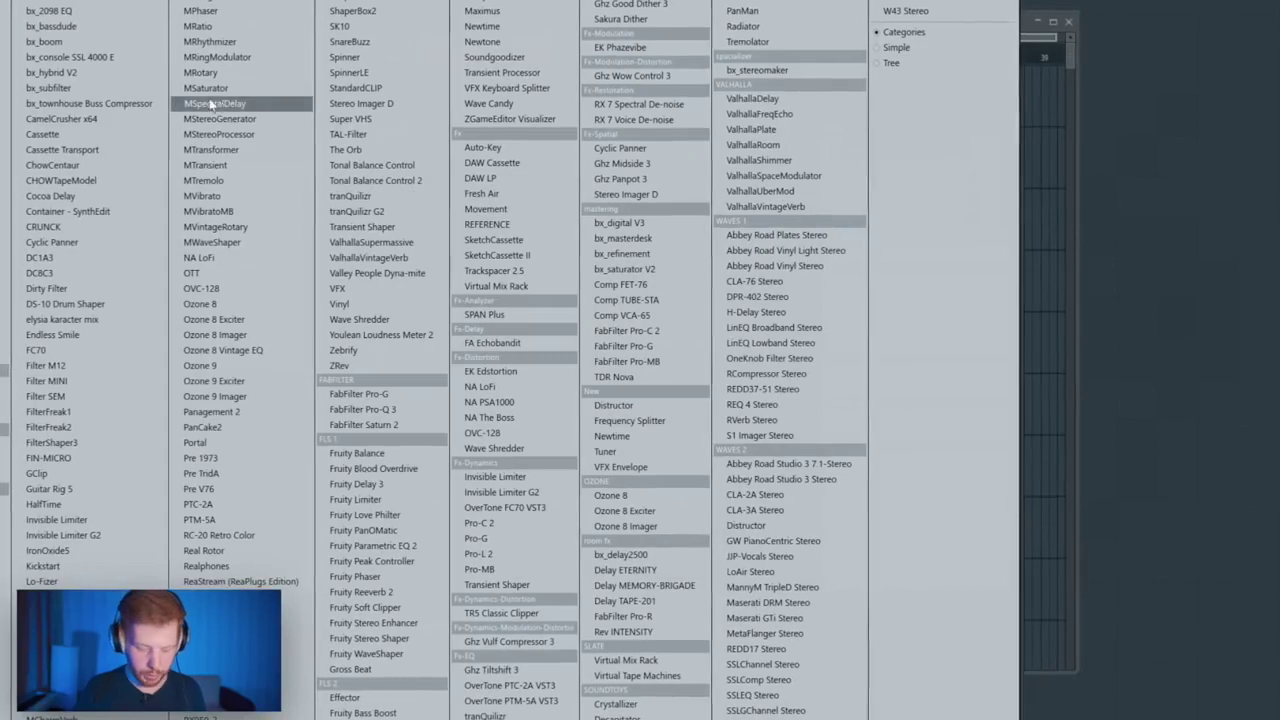
pyautogui.click(238, 534)
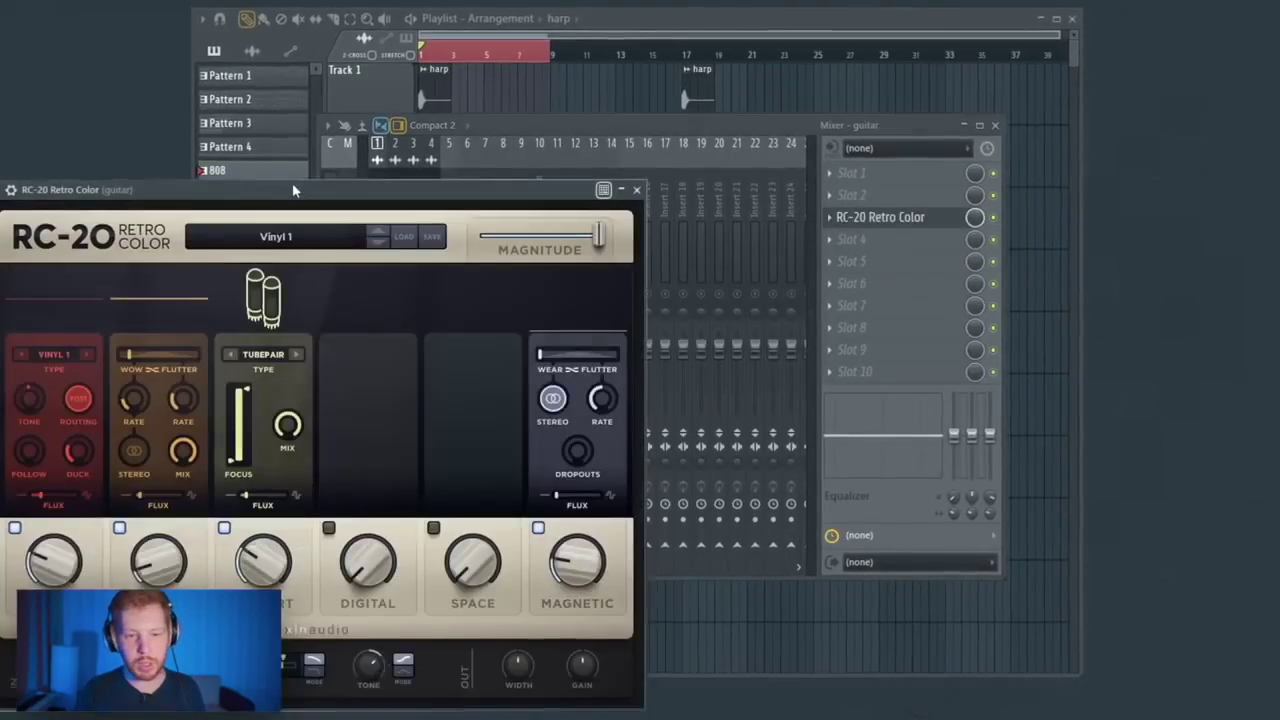
pyautogui.moveTo(292, 182); pyautogui.dragTo(621, 96)
# - In RC-20, set the guitar's low cut to 86 Hz, choose the Air distortion type and raise Distort to about 87%
pyautogui.moveTo(593, 662); pyautogui.dragTo(600, 670)
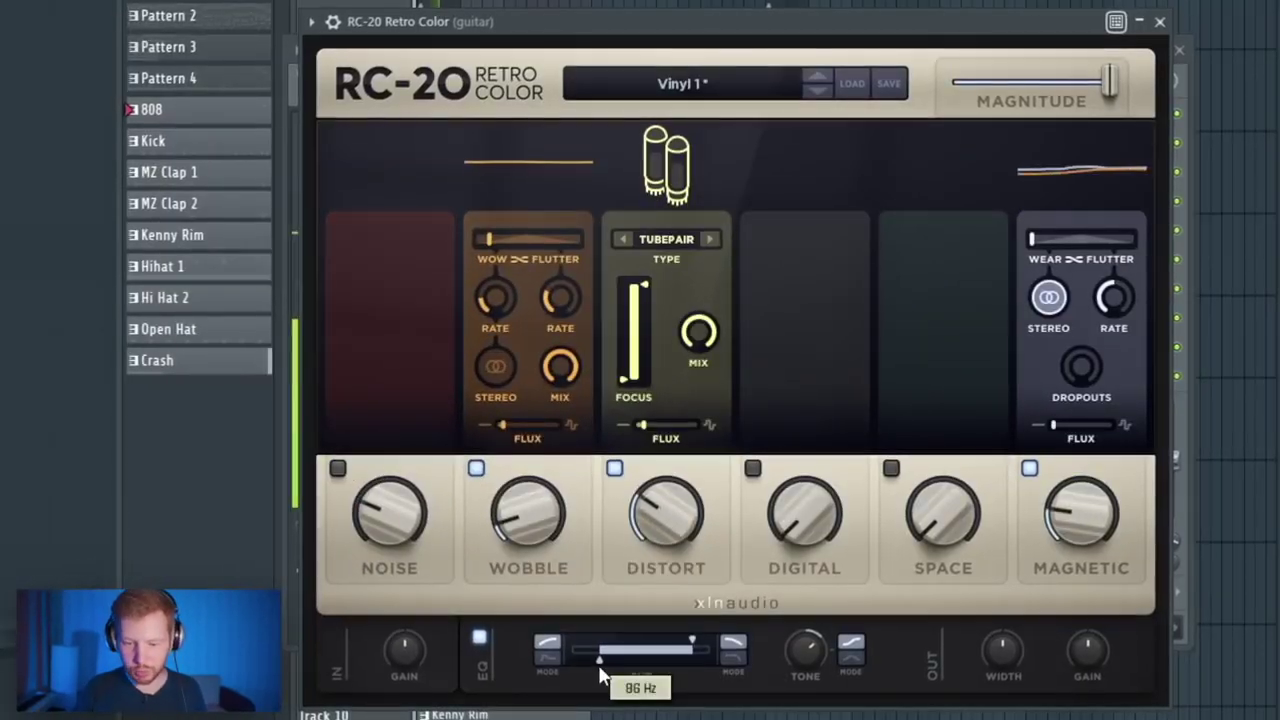
pyautogui.click(709, 239)
pyautogui.click(709, 239)
pyautogui.click(709, 239)
pyautogui.moveTo(666, 523); pyautogui.dragTo(751, 251)
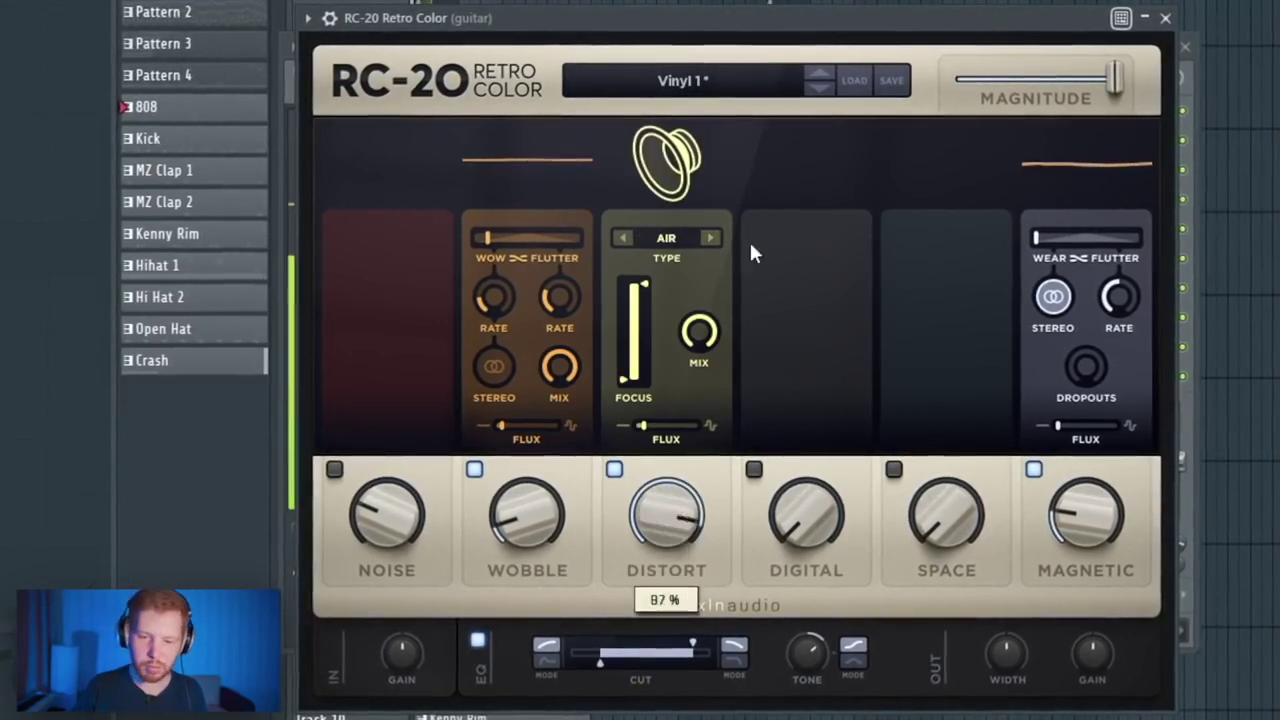
# - Raise the Space reverb in RC-20, set its decay to 26% and close the plugin
pyautogui.moveTo(946, 515); pyautogui.dragTo(978, 462)
pyautogui.moveTo(976, 237); pyautogui.dragTo(919, 239)
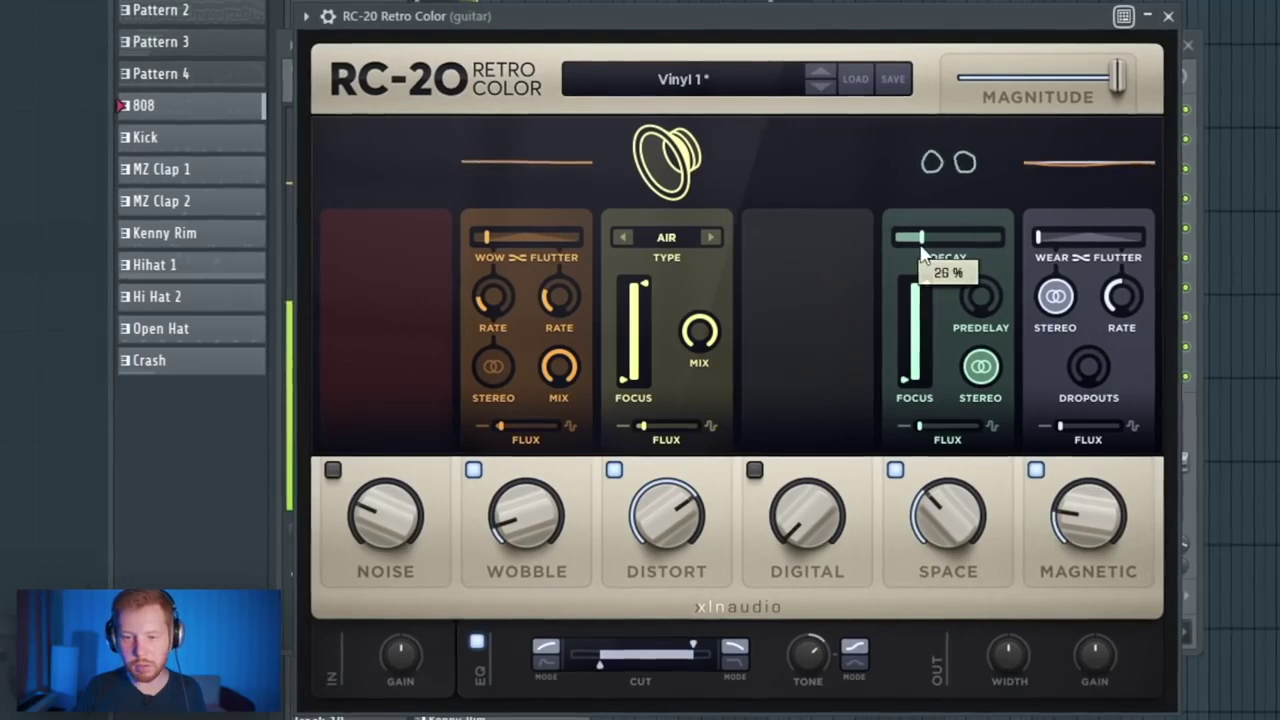
pyautogui.click(1173, 16)
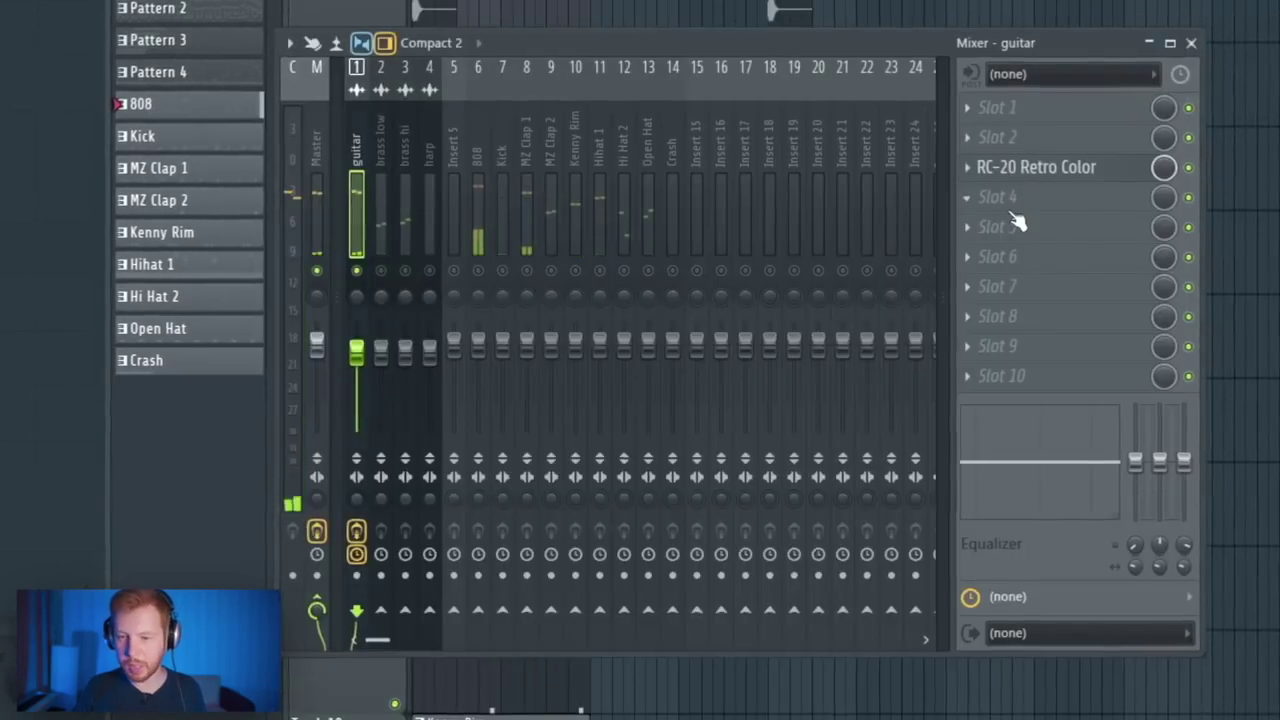
# - Add FabFilter Pro-Q 3 and A1StereoControl to the guitar, enable Safe Bass at 500 Hz and increase the stereo width
pyautogui.click(1011, 219)
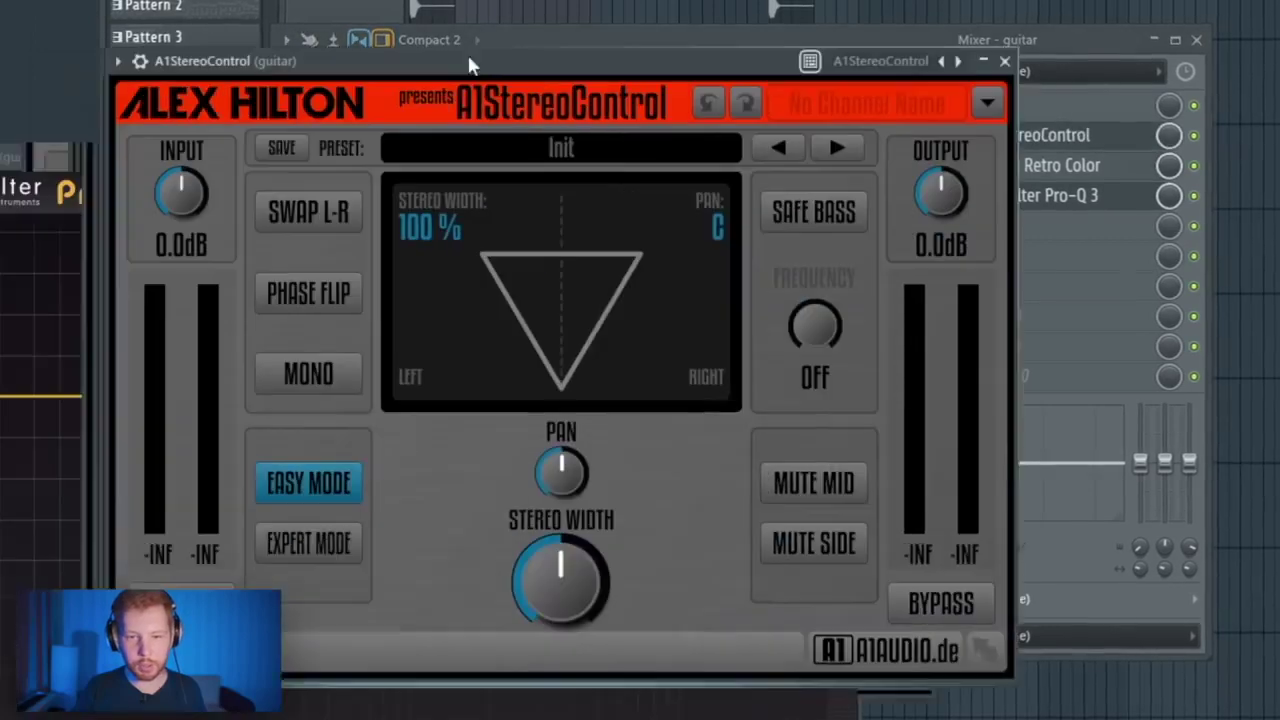
pyautogui.moveTo(472, 66); pyautogui.dragTo(547, 41)
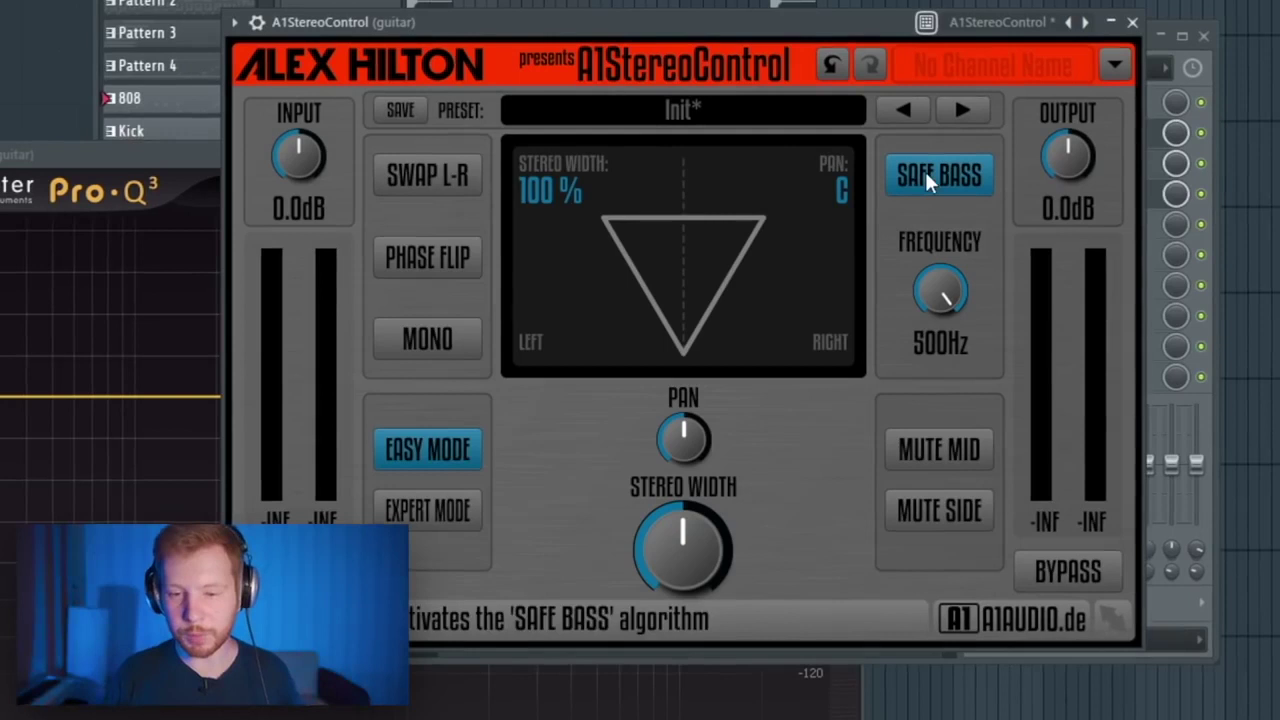
pyautogui.press('space')
pyautogui.moveTo(686, 575); pyautogui.dragTo(686, 535)
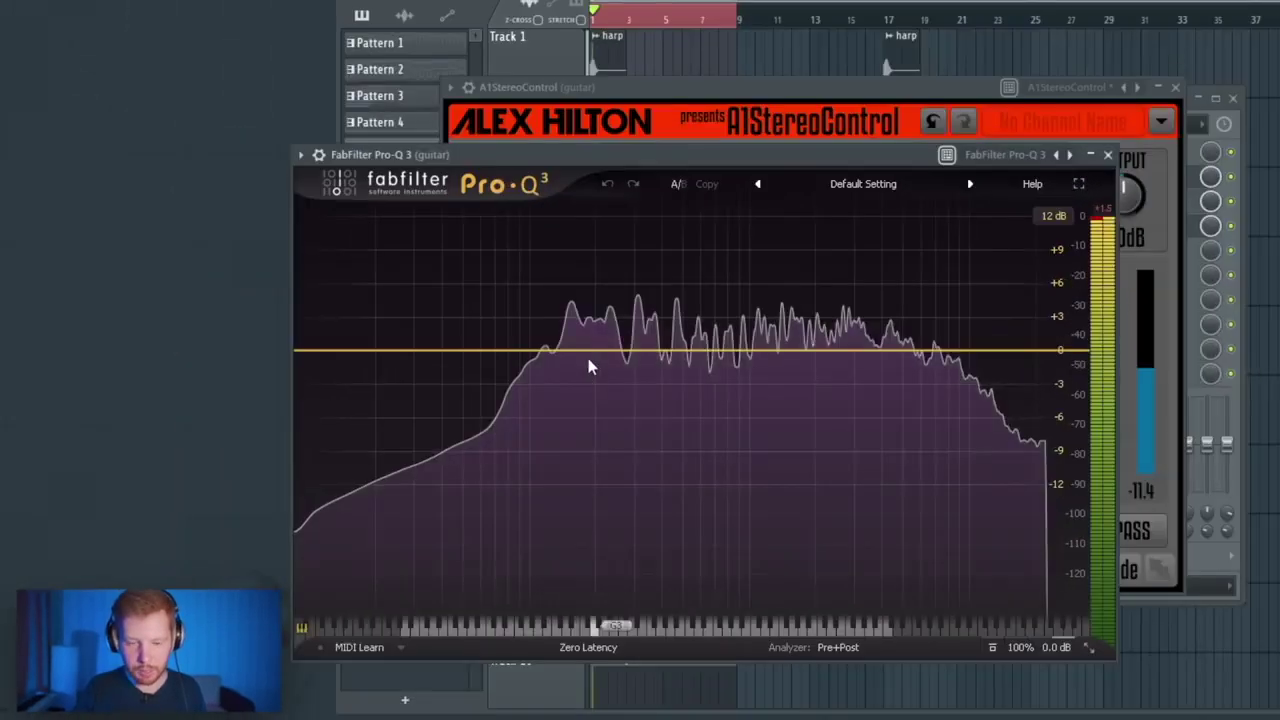
# - Dip the guitar's low mids by about 3 dB with a Pro-Q 3 bell band and fine-tune RC-20 Retro Color slightly
pyautogui.moveTo(580, 351); pyautogui.dragTo(600, 393)
pyautogui.click(599, 415)
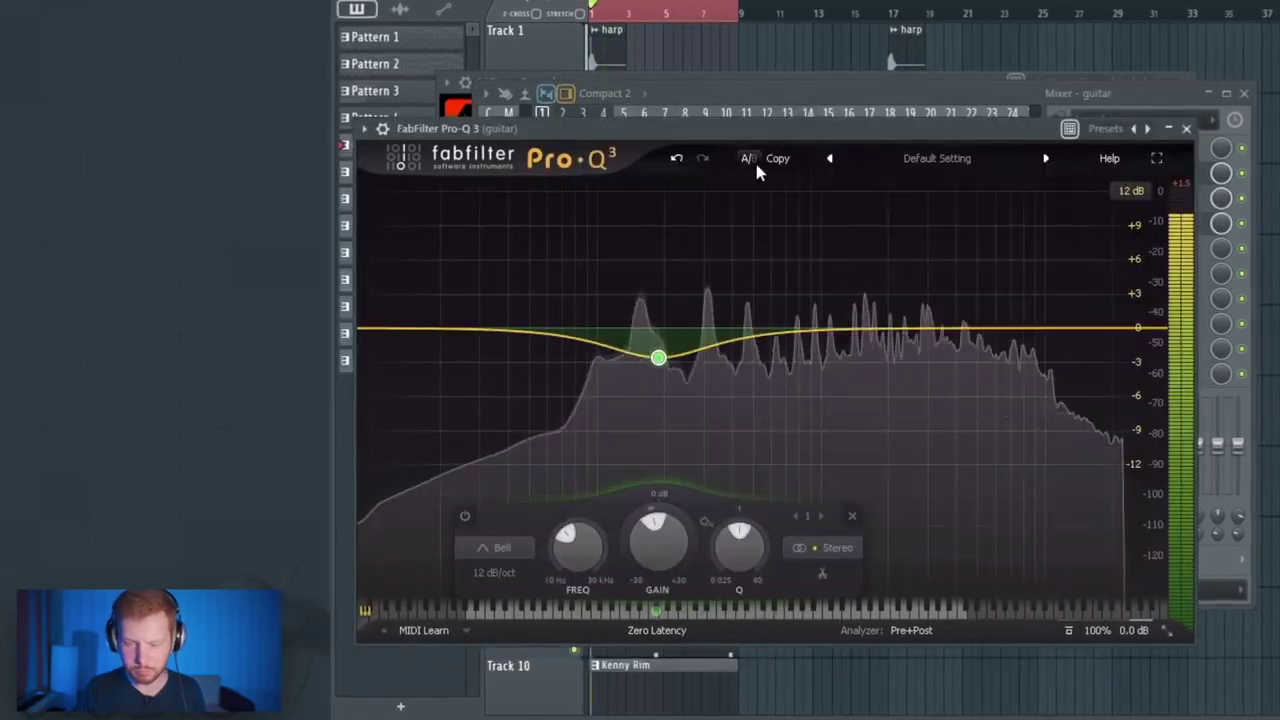
pyautogui.click(845, 90)
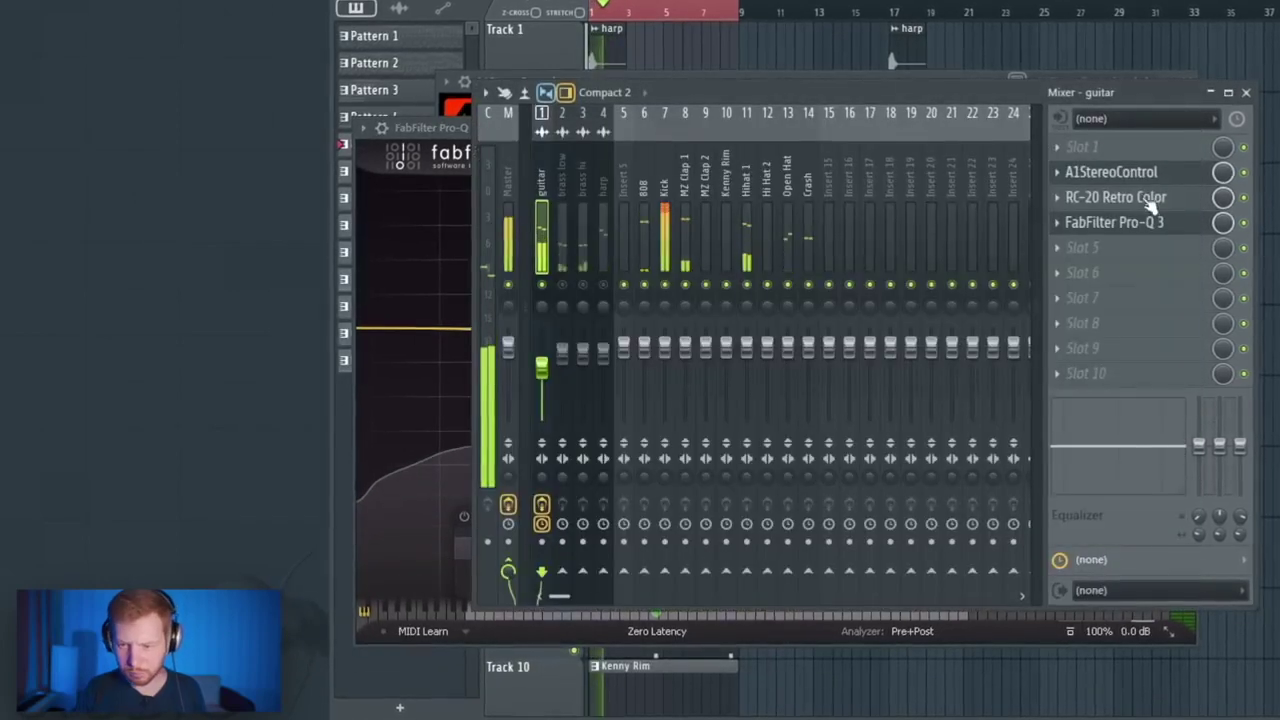
pyautogui.click(1150, 198)
pyautogui.moveTo(752, 625); pyautogui.dragTo(760, 627)
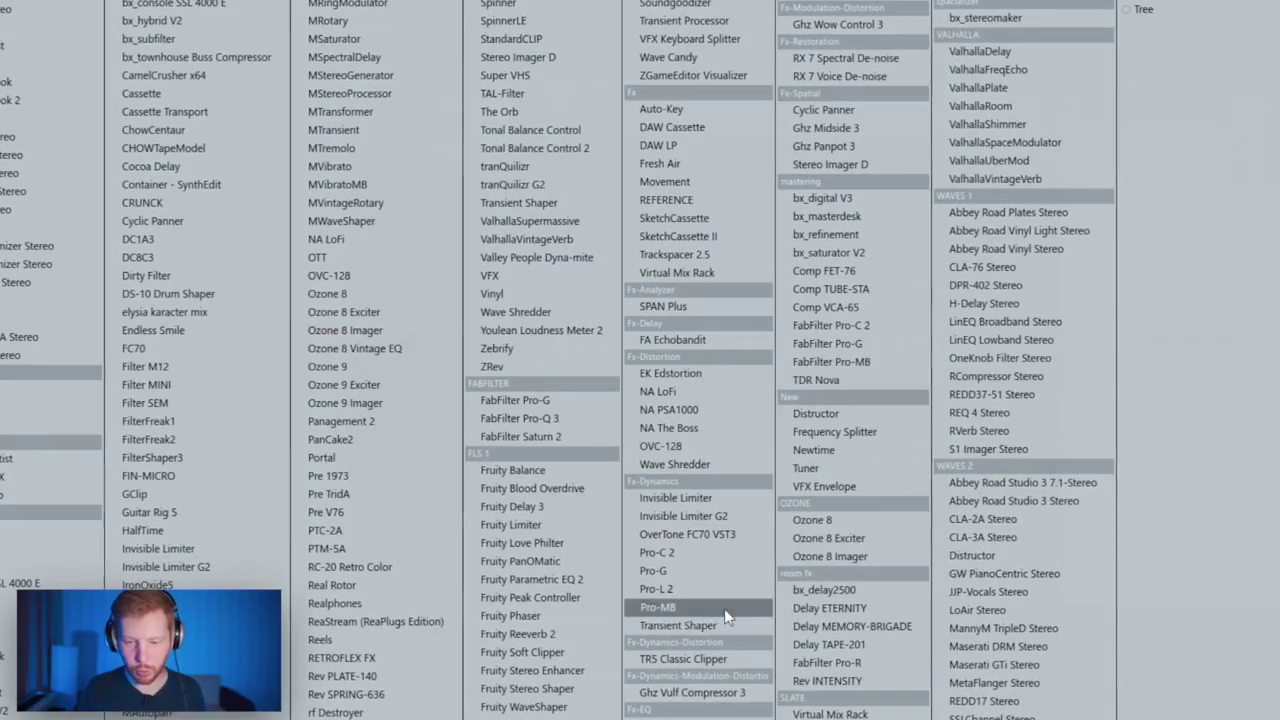
# - Add Ozone 8 Imager to brass low, widen band 2 to about 10 and band 3 to 49.4, and enable Stereoize
pyautogui.click(829, 556)
pyautogui.moveTo(265, 405)
pyautogui.mouseDown()
pyautogui.moveTo(268, 382)
pyautogui.moveTo(268, 393)
pyautogui.mouseUp()
pyautogui.moveTo(355, 403); pyautogui.dragTo(349, 334)
pyautogui.click(200, 535)
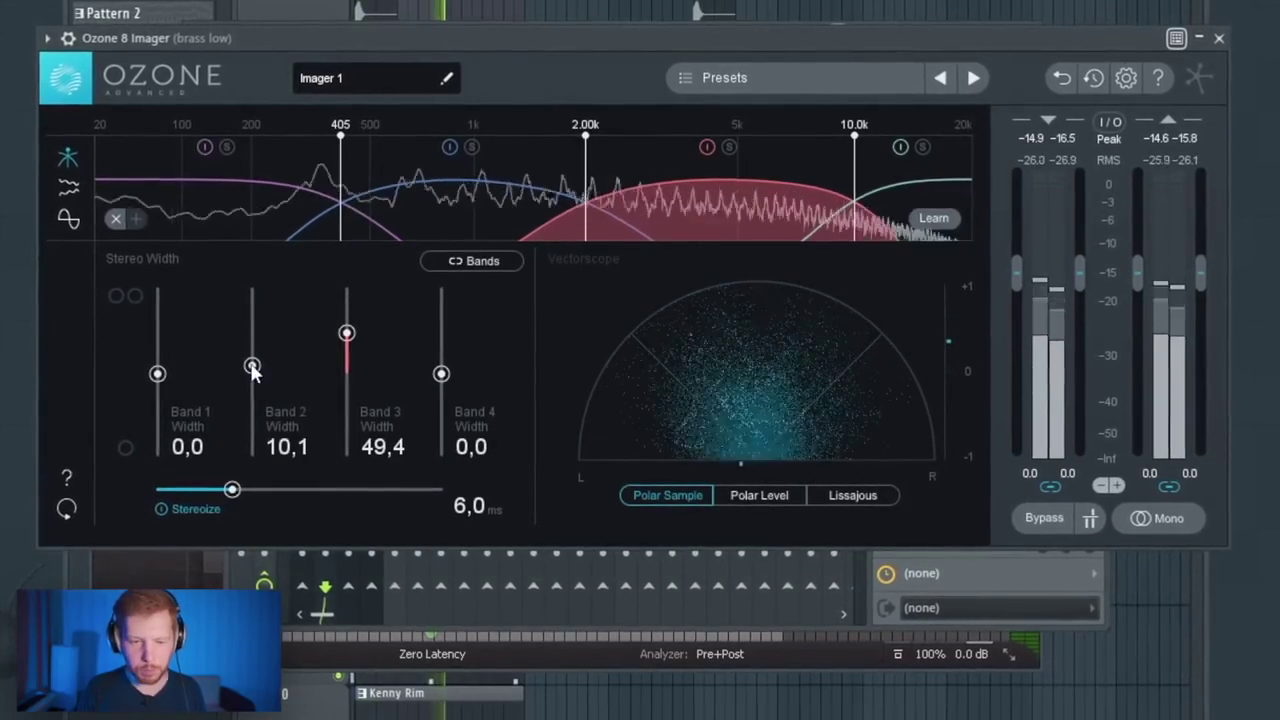
pyautogui.moveTo(251, 366); pyautogui.dragTo(251, 362)
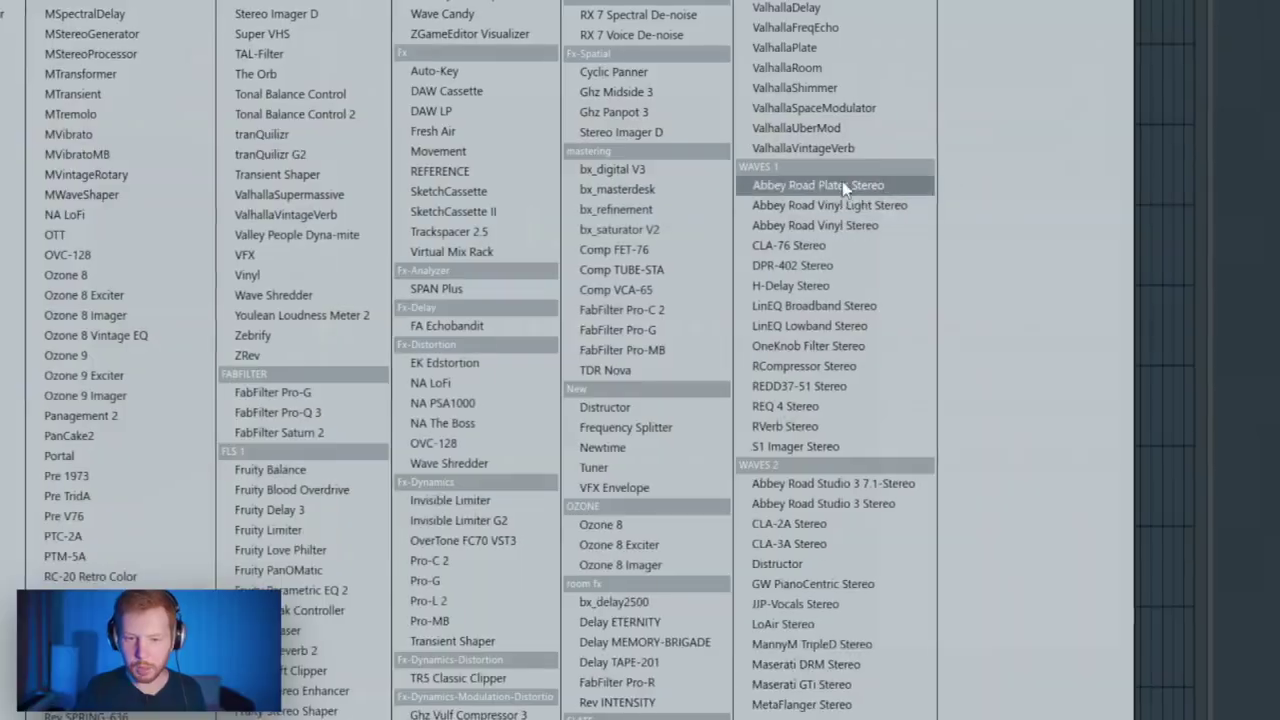
# - Add FabFilter Pro-Q 3 to the brass low track and dip its mids slightly with a bell band
pyautogui.click(327, 414)
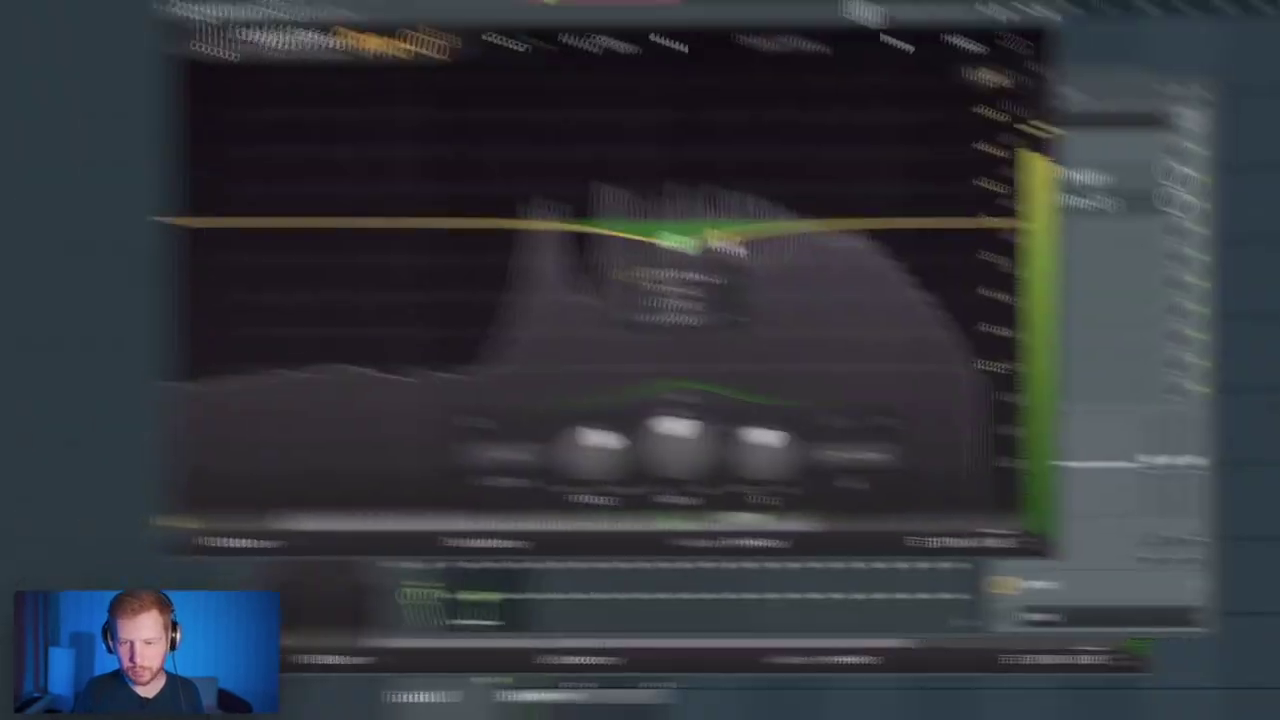
pyautogui.moveTo(774, 268); pyautogui.dragTo(735, 272)
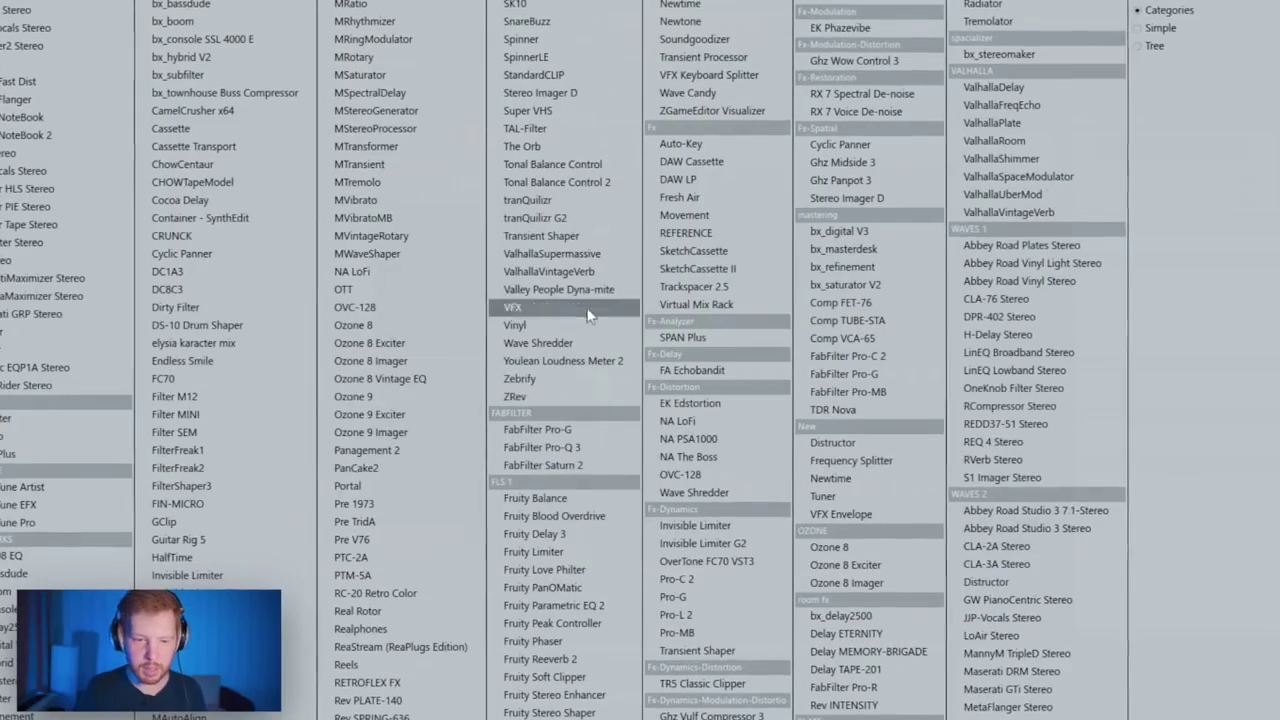
# - Add FabFilter Saturn 2 to brass hi, choose Clean Tube, raise the drive and cut the bass tone by about 8 dB
pyautogui.click(590, 465)
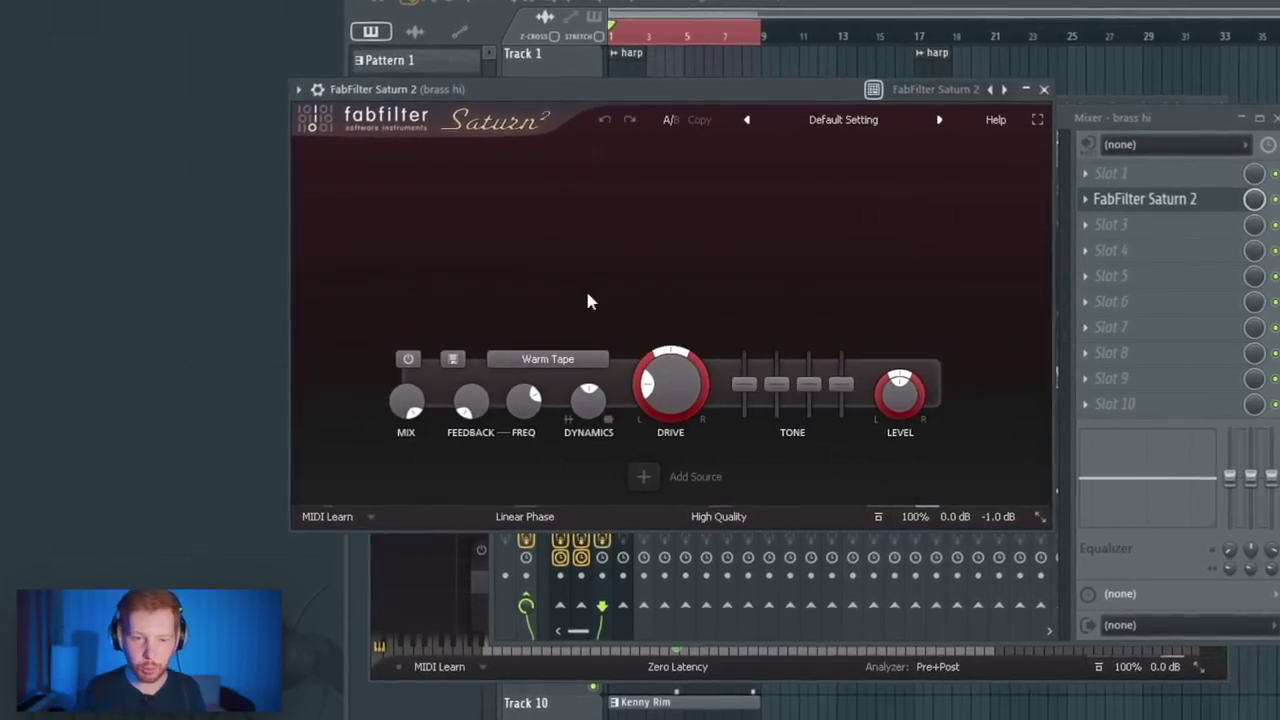
pyautogui.click(548, 359)
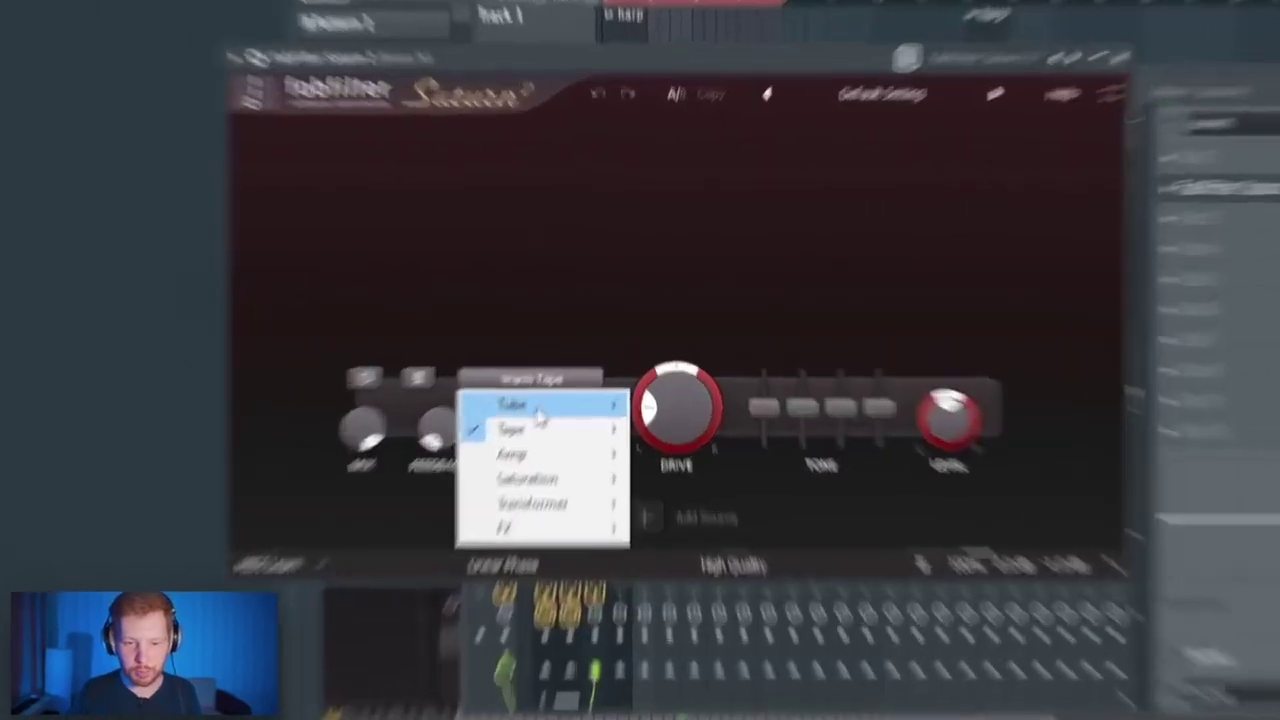
pyautogui.click(673, 404)
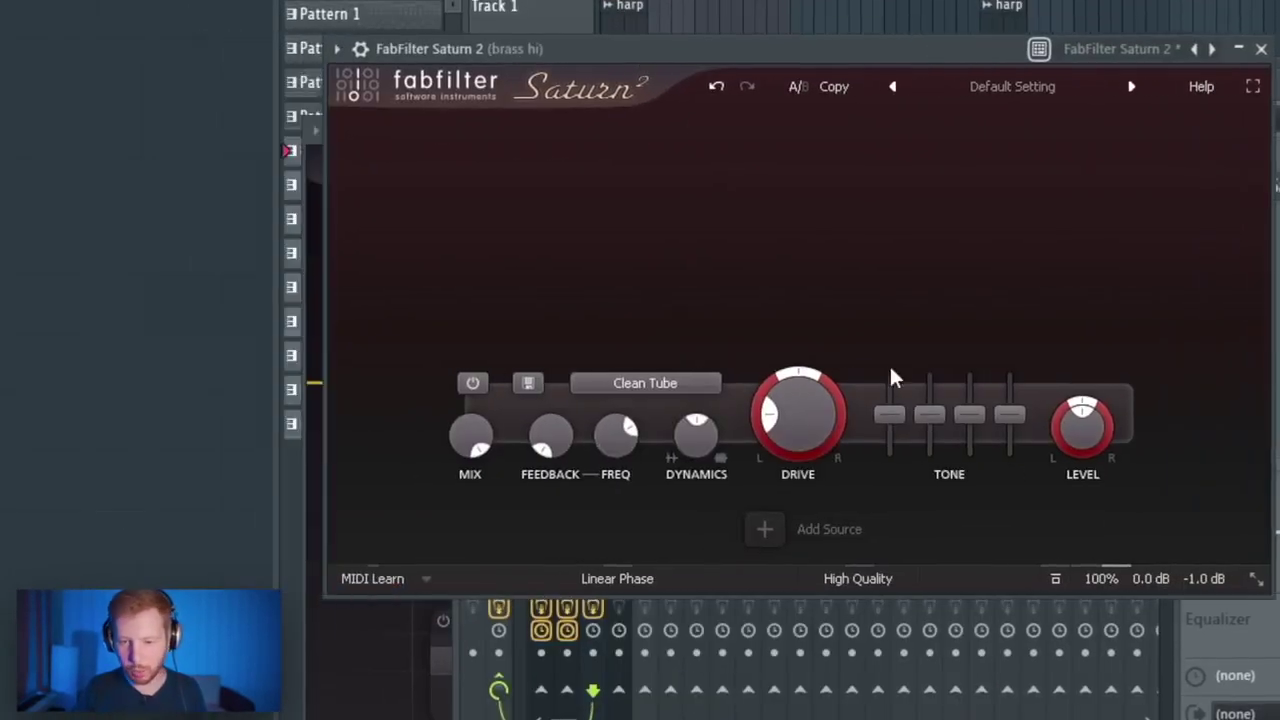
pyautogui.moveTo(889, 414); pyautogui.dragTo(924, 435)
pyautogui.moveTo(895, 445); pyautogui.dragTo(930, 429)
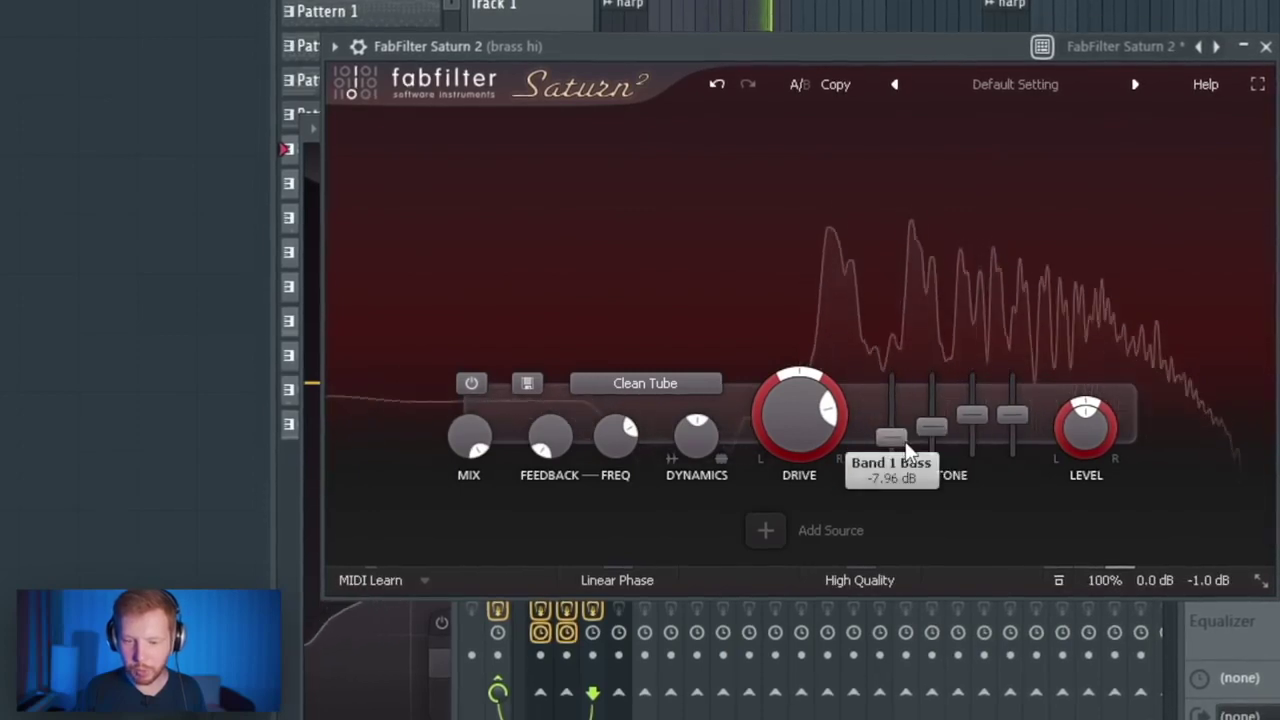
pyautogui.click(1265, 47)
# - Open A1StereoControl on the harp track, enable Safe Bass and raise its cutoff frequency
pyautogui.click(623, 184)
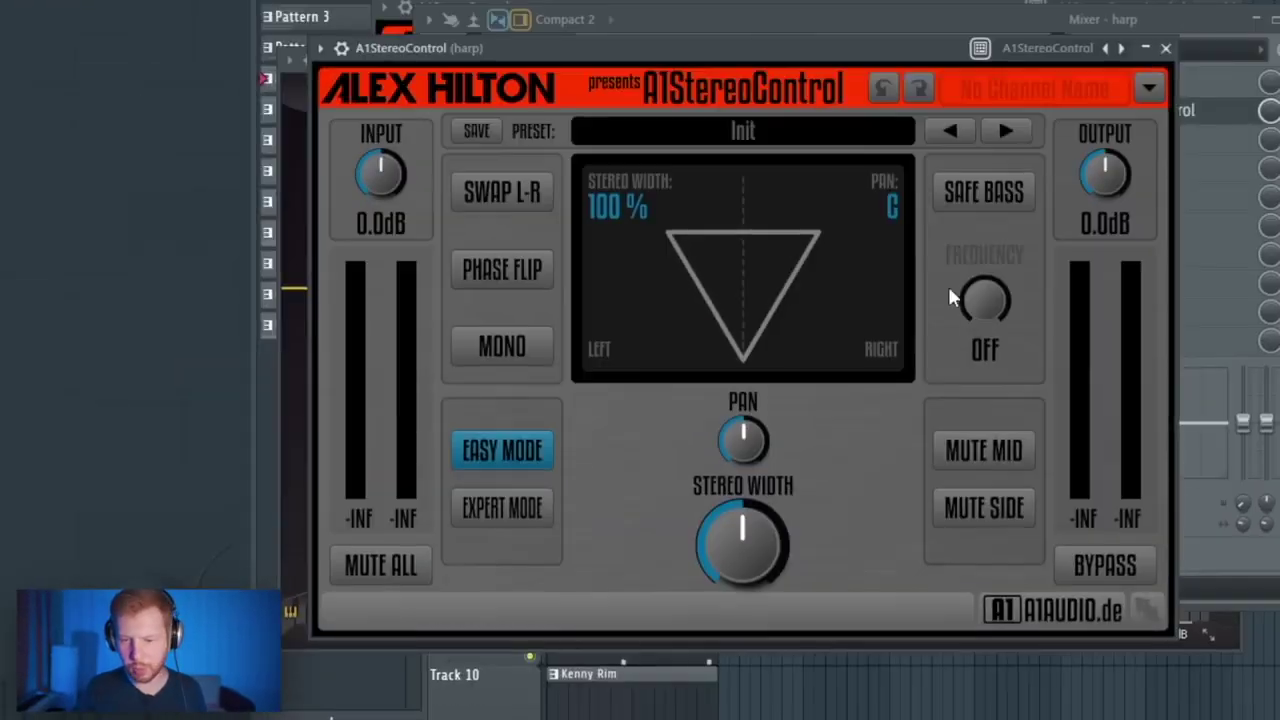
pyautogui.click(984, 191)
pyautogui.moveTo(985, 300); pyautogui.dragTo(985, 265)
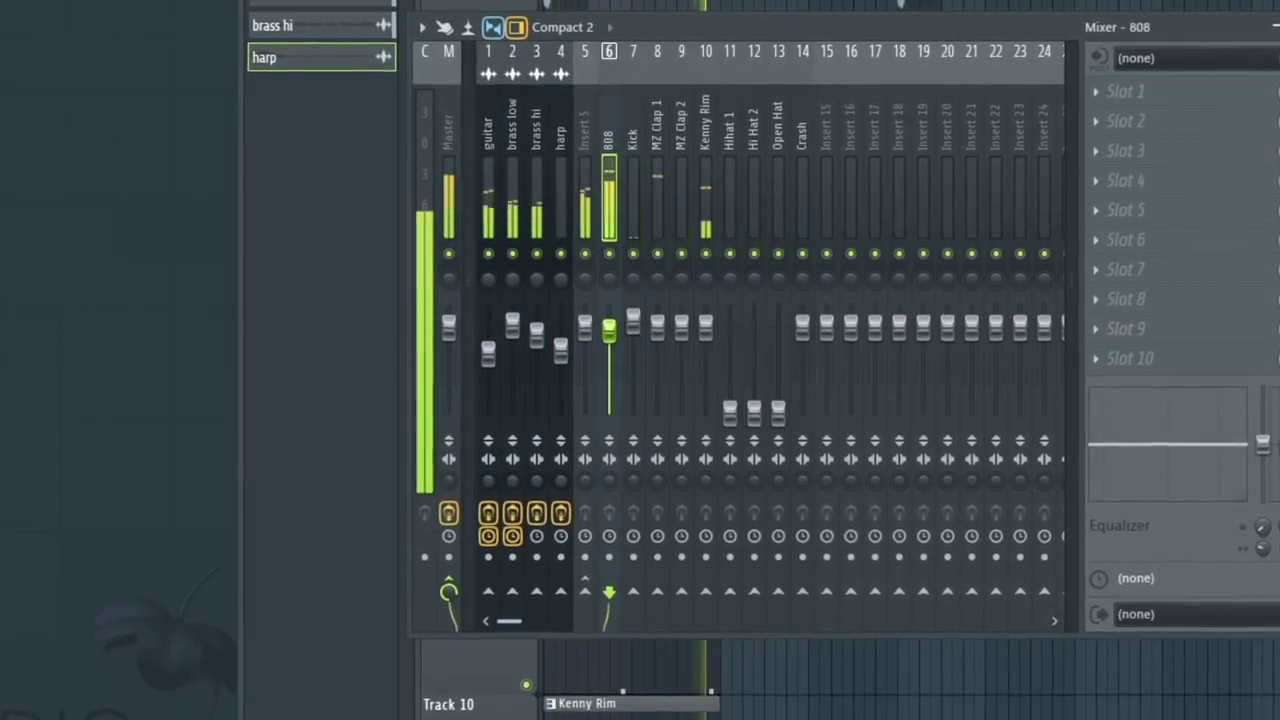
# - Bring up the Hihat 1, Hi Hat 2 and Open Hat levels and lower the Crash slightly in the mixer
pyautogui.moveTo(730, 411); pyautogui.dragTo(730, 352)
pyautogui.moveTo(754, 411); pyautogui.dragTo(802, 341)
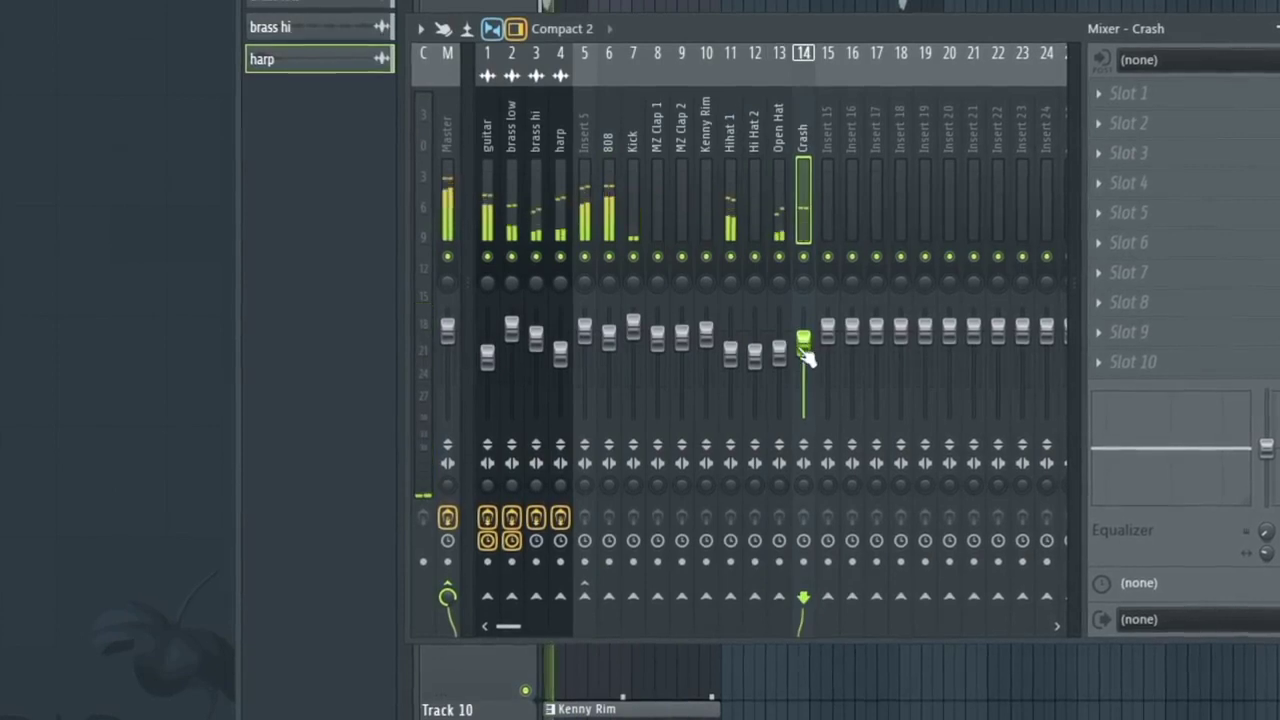
# - Route the tracks from MZ Clap 1 through Crash only to Insert 16 as a drum bus
pyautogui.click(666, 145)
pyautogui.keyDown('shift'); pyautogui.click(801, 150); pyautogui.keyUp('shift')
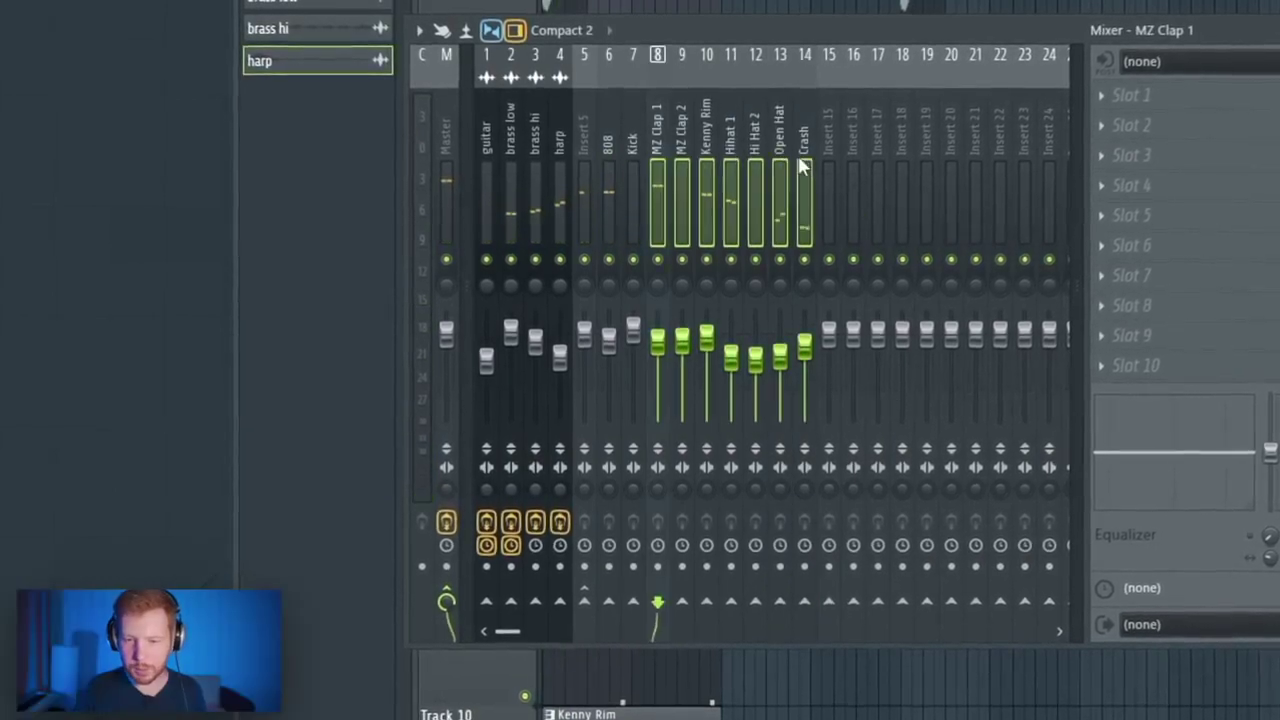
pyautogui.rightClick(855, 606)
pyautogui.click(905, 640)
# - Add the J37 Stereo tape plugin to the first effect slot of Insert 16
pyautogui.click(858, 130)
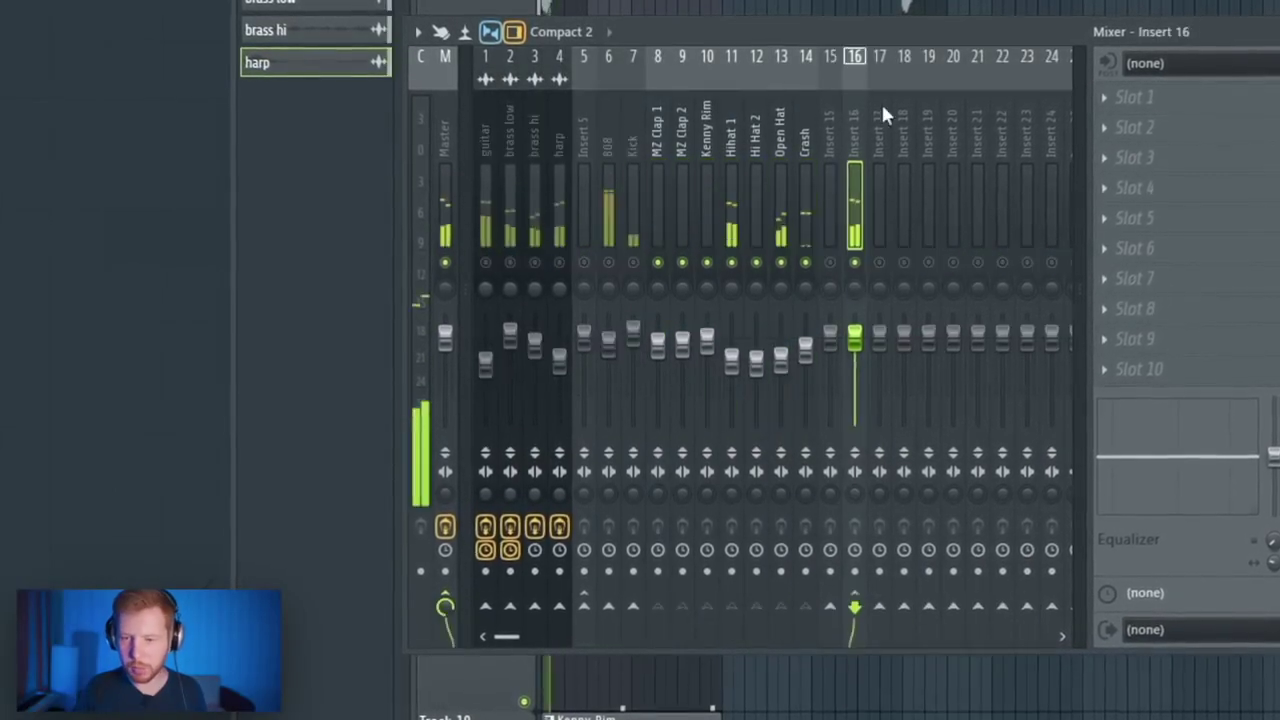
pyautogui.click(1103, 97)
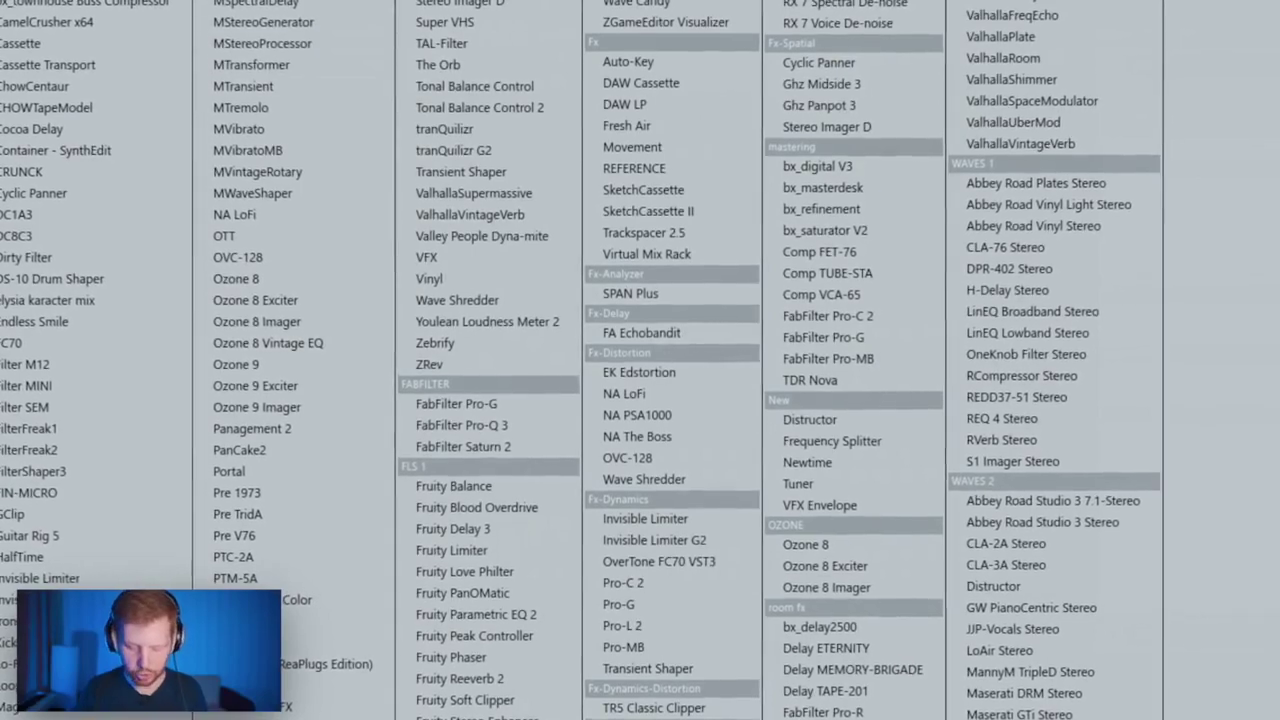
pyautogui.click(60, 3)
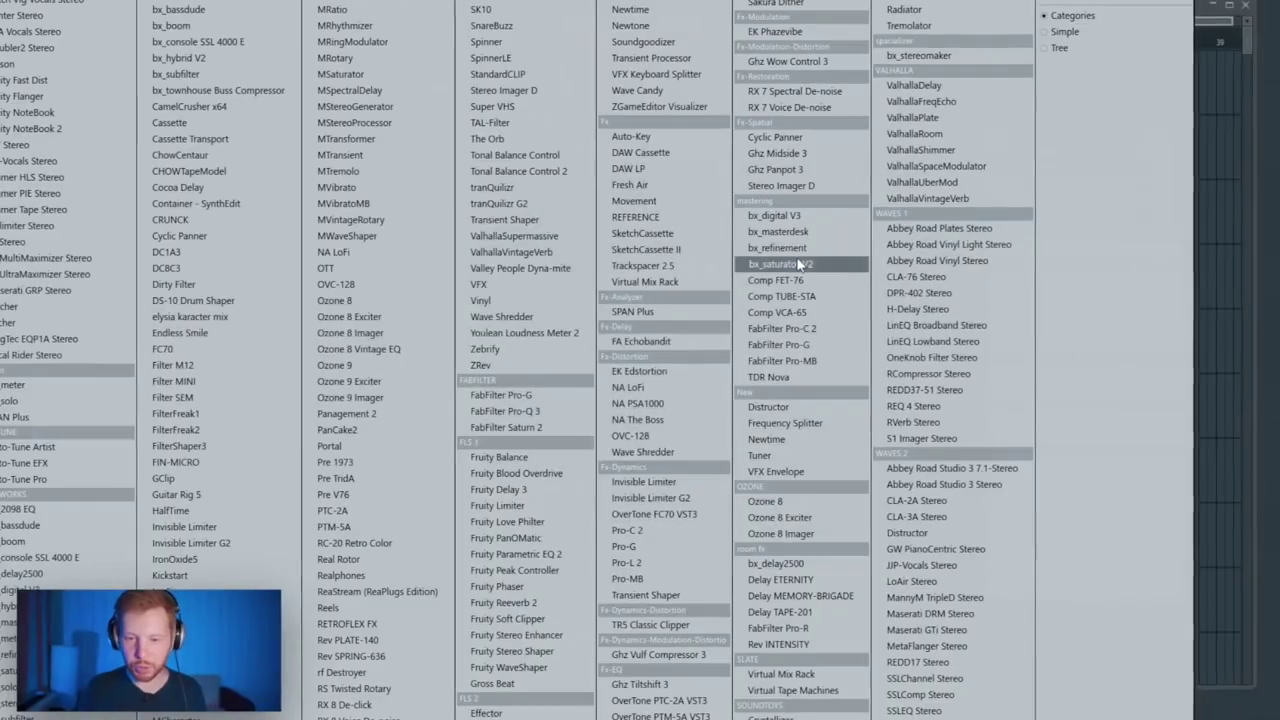
# - Add Ozone 8 Imager to Insert 16 with crossovers at 256 Hz and 13 kHz, widening band 2 moderately and band 3 to 36.7
pyautogui.click(781, 534)
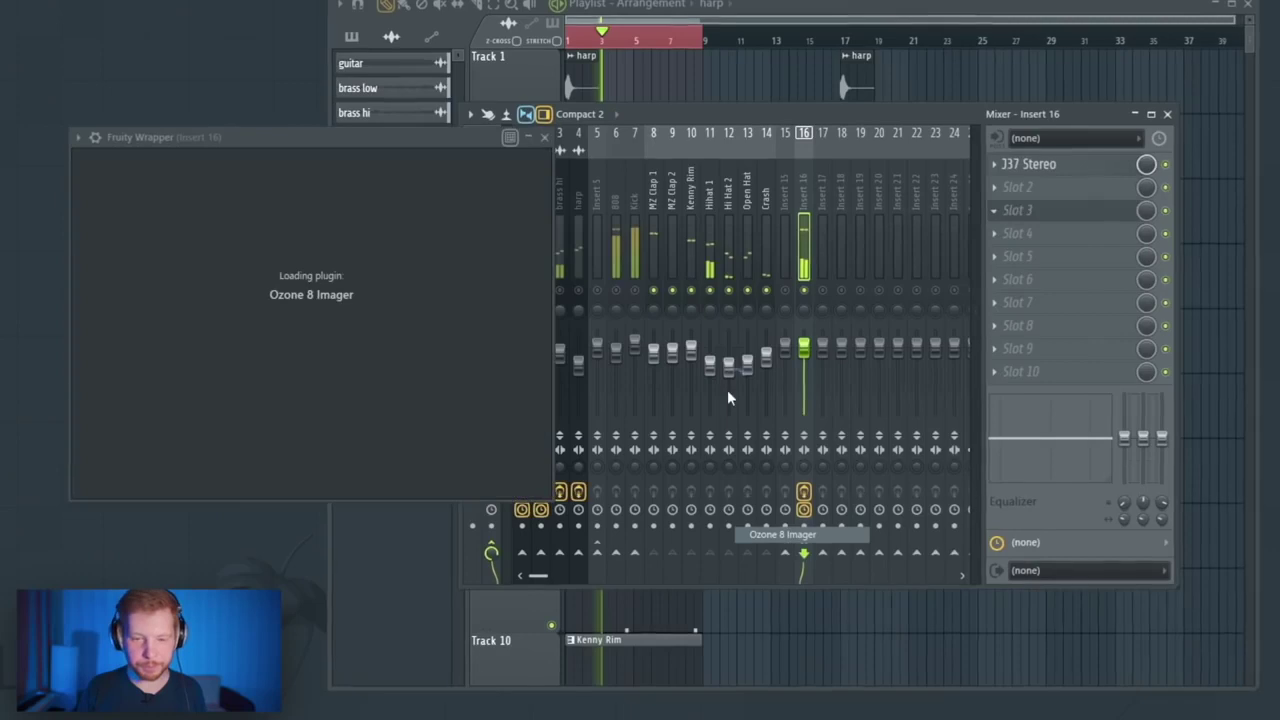
pyautogui.moveTo(450, 265); pyautogui.dragTo(497, 265)
pyautogui.moveTo(966, 267); pyautogui.dragTo(1004, 263)
pyautogui.moveTo(549, 428); pyautogui.dragTo(552, 404)
pyautogui.moveTo(474, 424)
pyautogui.mouseDown()
pyautogui.moveTo(494, 411)
pyautogui.moveTo(474, 408)
pyautogui.mouseUp()
pyautogui.moveTo(551, 403); pyautogui.dragTo(551, 401)
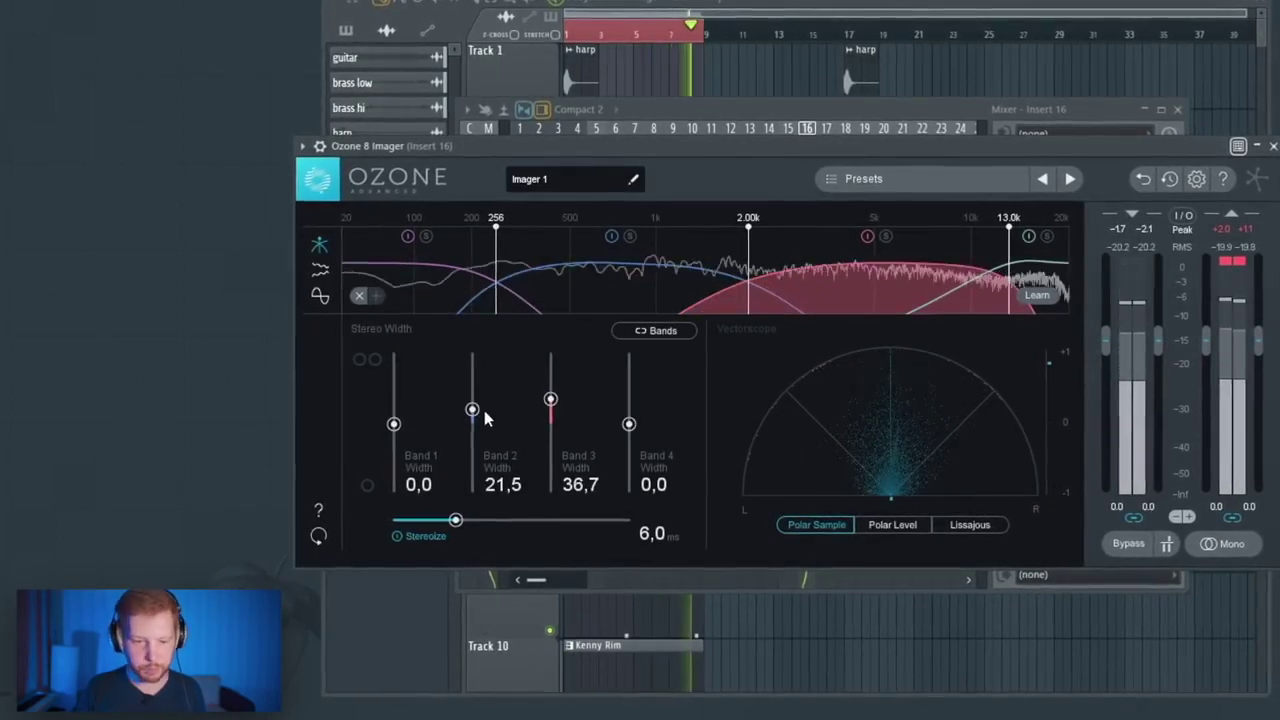
pyautogui.moveTo(473, 409); pyautogui.dragTo(480, 420)
pyautogui.click(1274, 145)
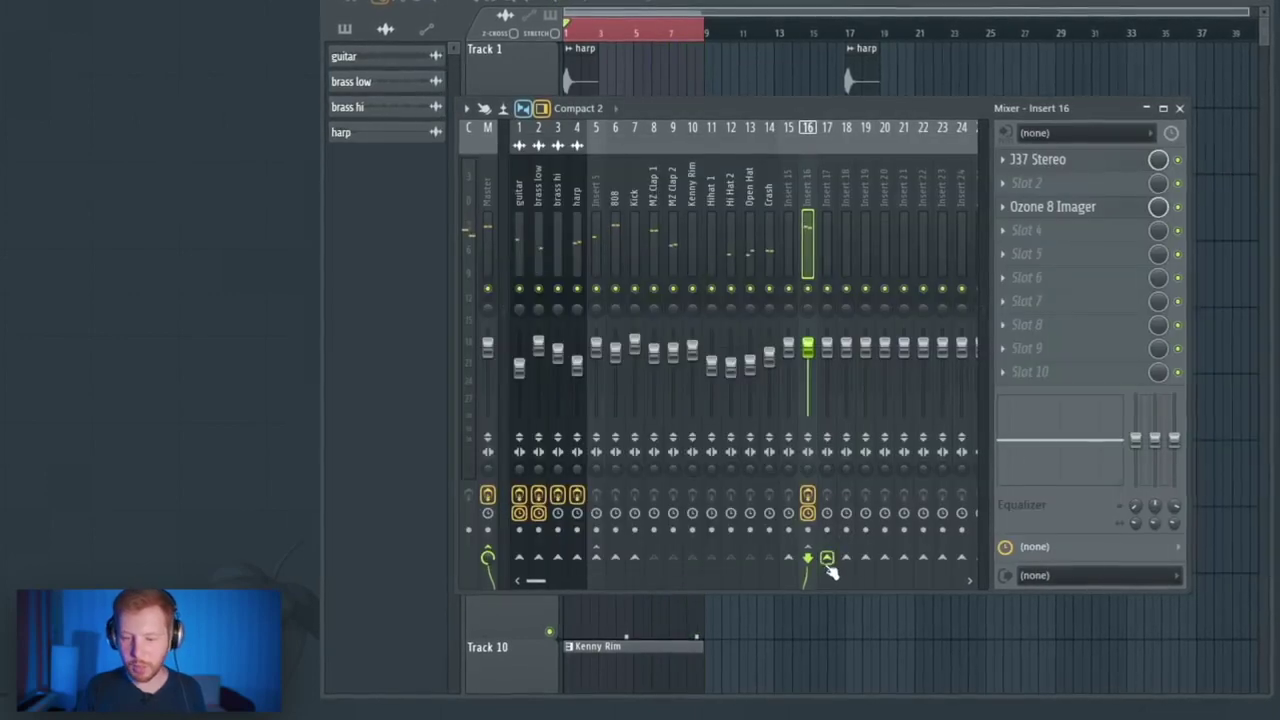
# - Add ValhallaVintageVerb to Insert 17 using the Fat Snare Hall preset with the mix at 100%
pyautogui.click(1045, 183)
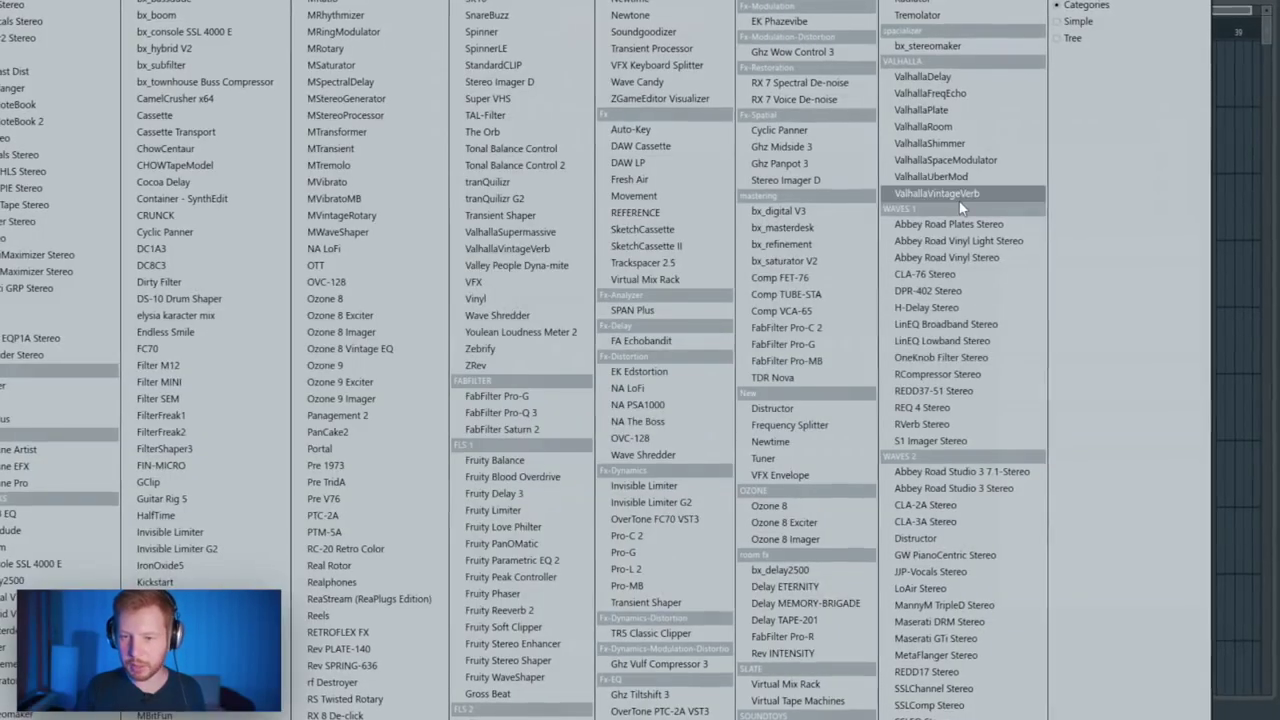
pyautogui.click(959, 194)
pyautogui.click(923, 433)
pyautogui.moveTo(895, 275)
pyautogui.click(1080, 471)
pyautogui.moveTo(460, 340); pyautogui.dragTo(472, 287)
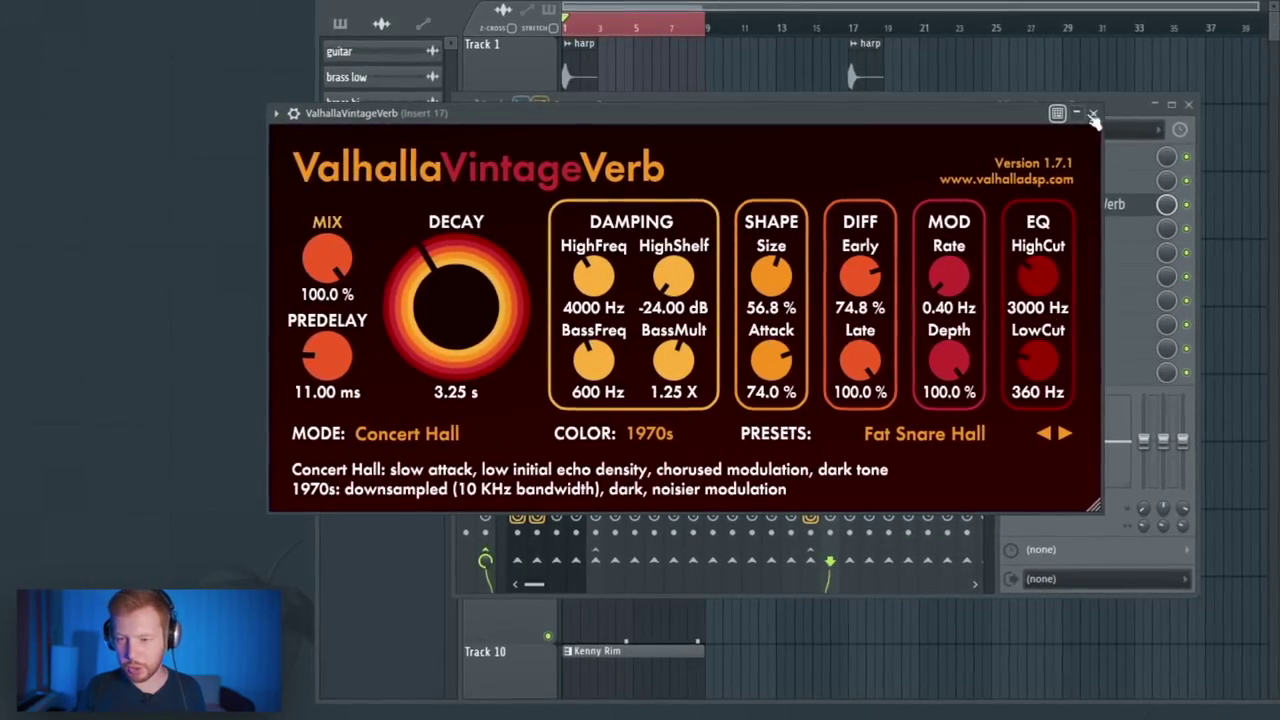
pyautogui.click(1093, 115)
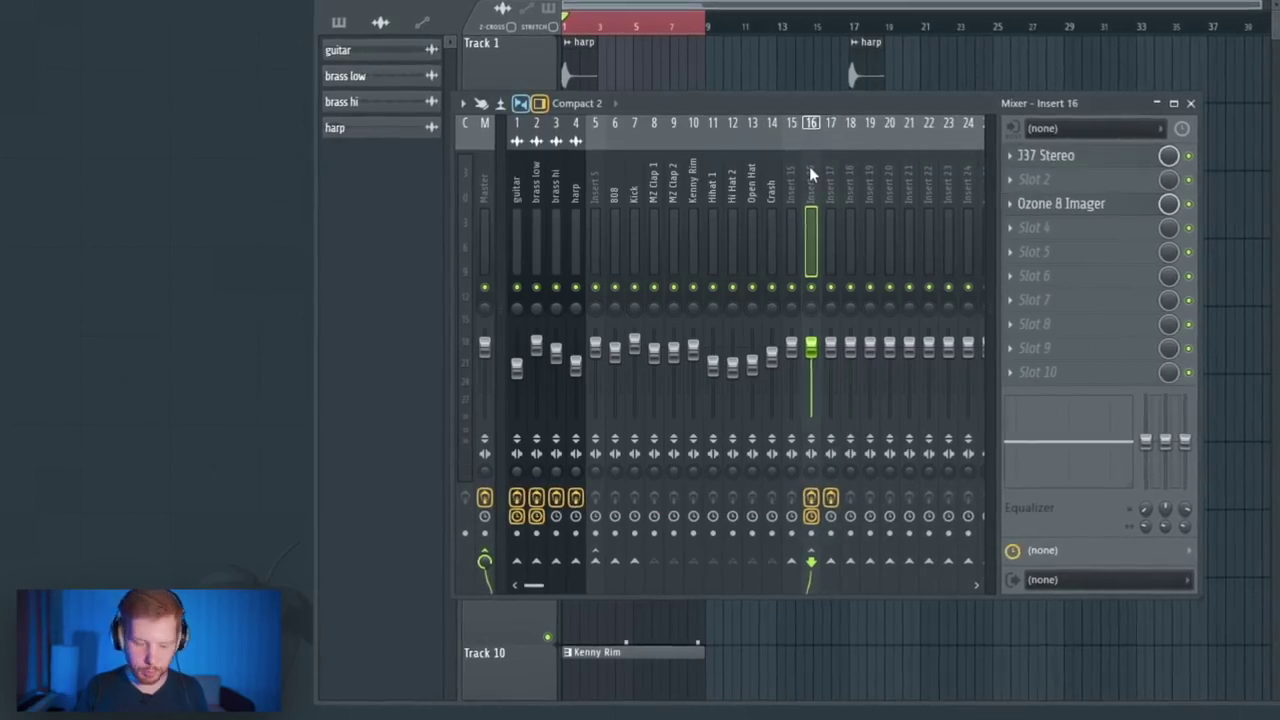
# - Name and colour mixer tracks 16, 17 and 5 as DRM, REV and INSTR
pyautogui.press('F2')
pyautogui.write('DRM')
pyautogui.press('F2')
pyautogui.press('Return')
pyautogui.click(834, 172)
pyautogui.press('F2')
pyautogui.write('REV')
pyautogui.press('F2')
pyautogui.press('Return')
pyautogui.click(590, 175)
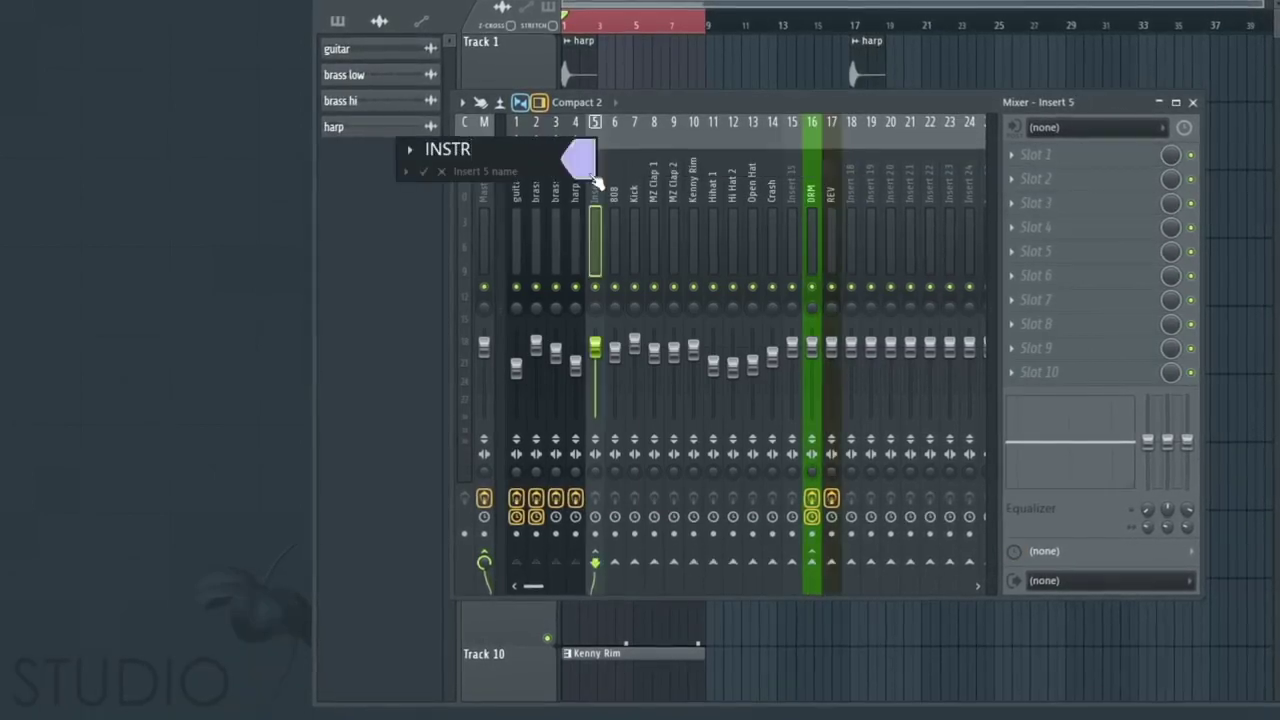
pyautogui.press('Right')
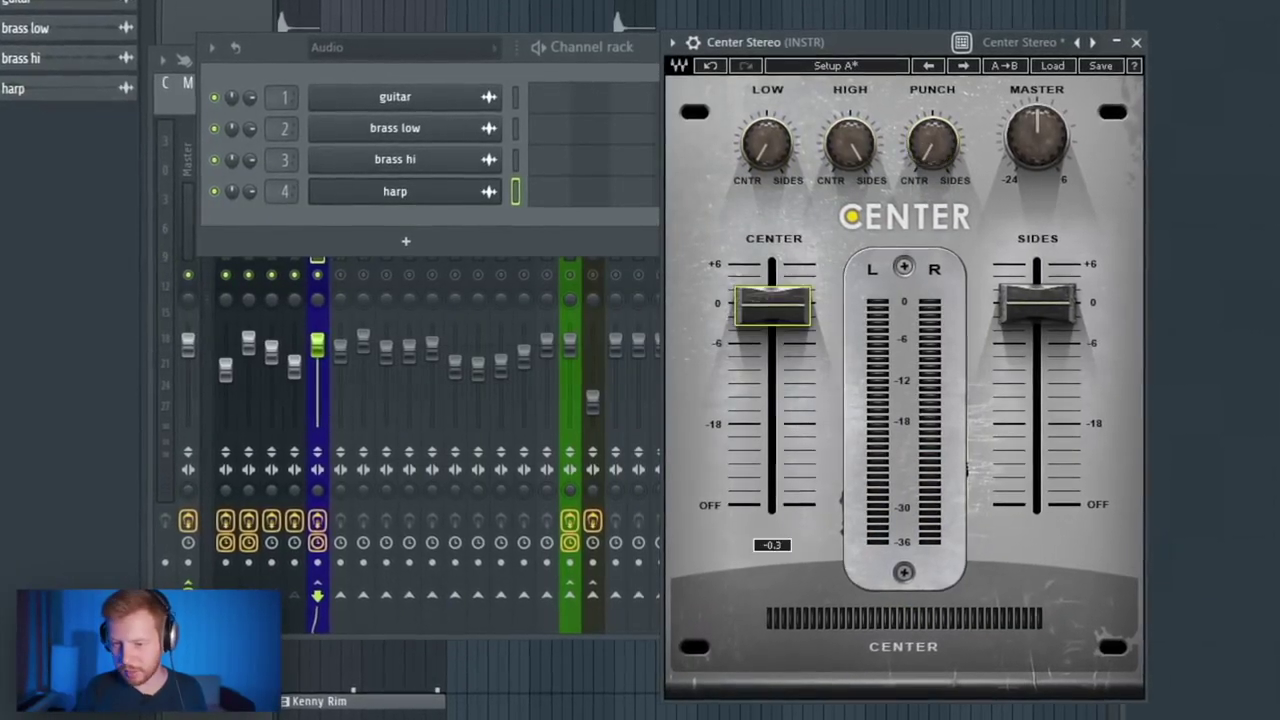
# - Balance the INSTR bus with Center Stereo, setting the center to -0.3 and fine-tuning the sides level
pyautogui.moveTo(1038, 318); pyautogui.dragTo(1041, 316)
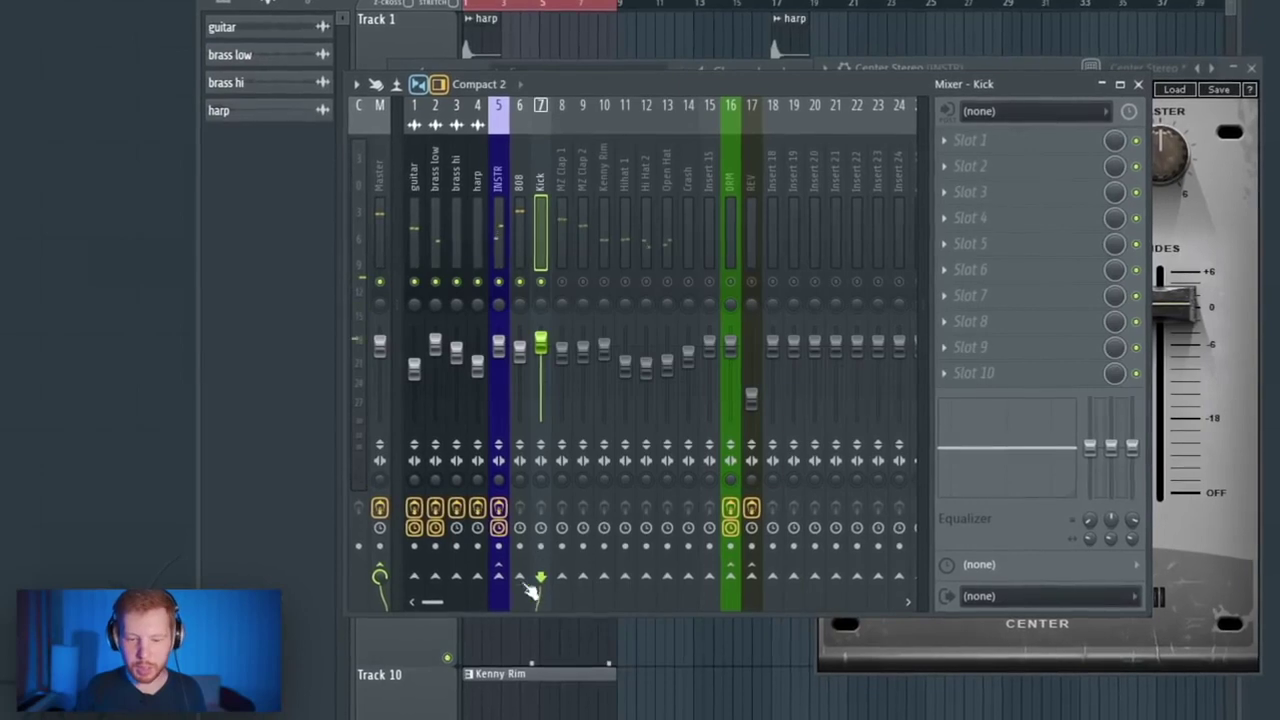
# - Sidechain the Kick track to both the 808 and INSTR tracks
pyautogui.rightClick(524, 582)
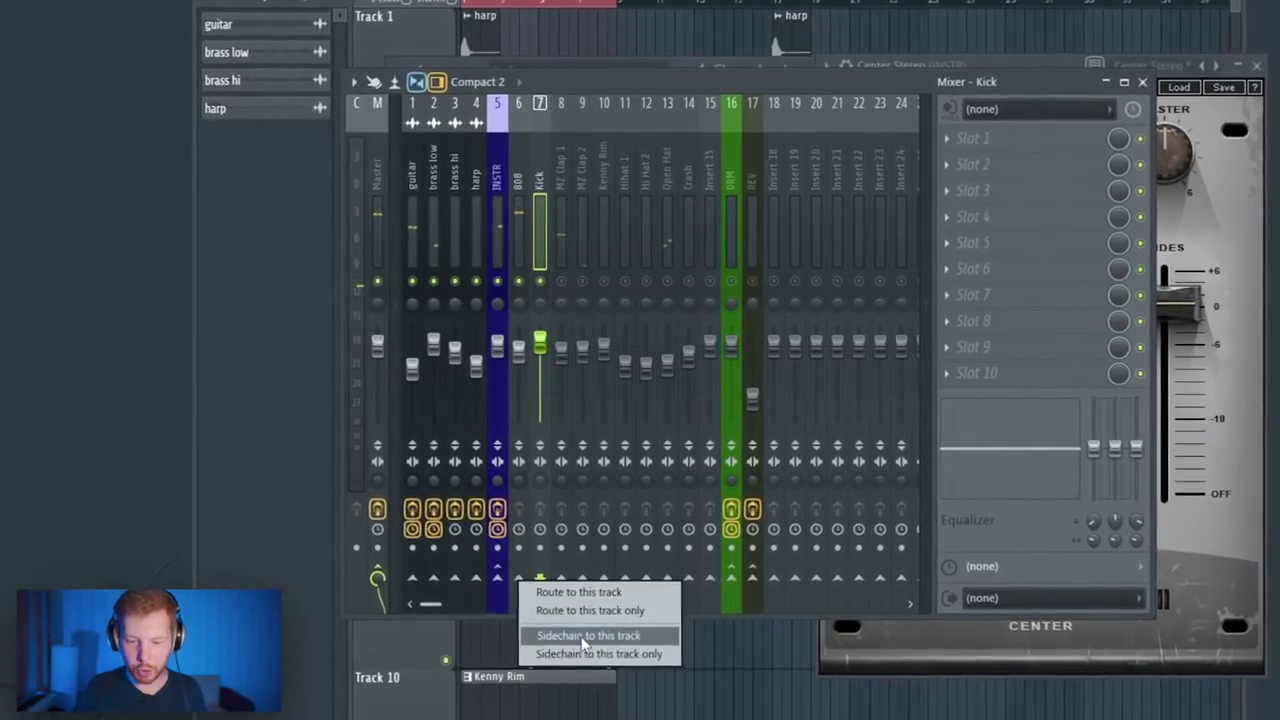
pyautogui.click(585, 637)
pyautogui.rightClick(510, 595)
pyautogui.click(537, 644)
# - Add Fruity Limiter to INSTR, switch it to compressor mode, set its sidechain input to 5 and shorten the release
pyautogui.click(497, 255)
pyautogui.click(1008, 194)
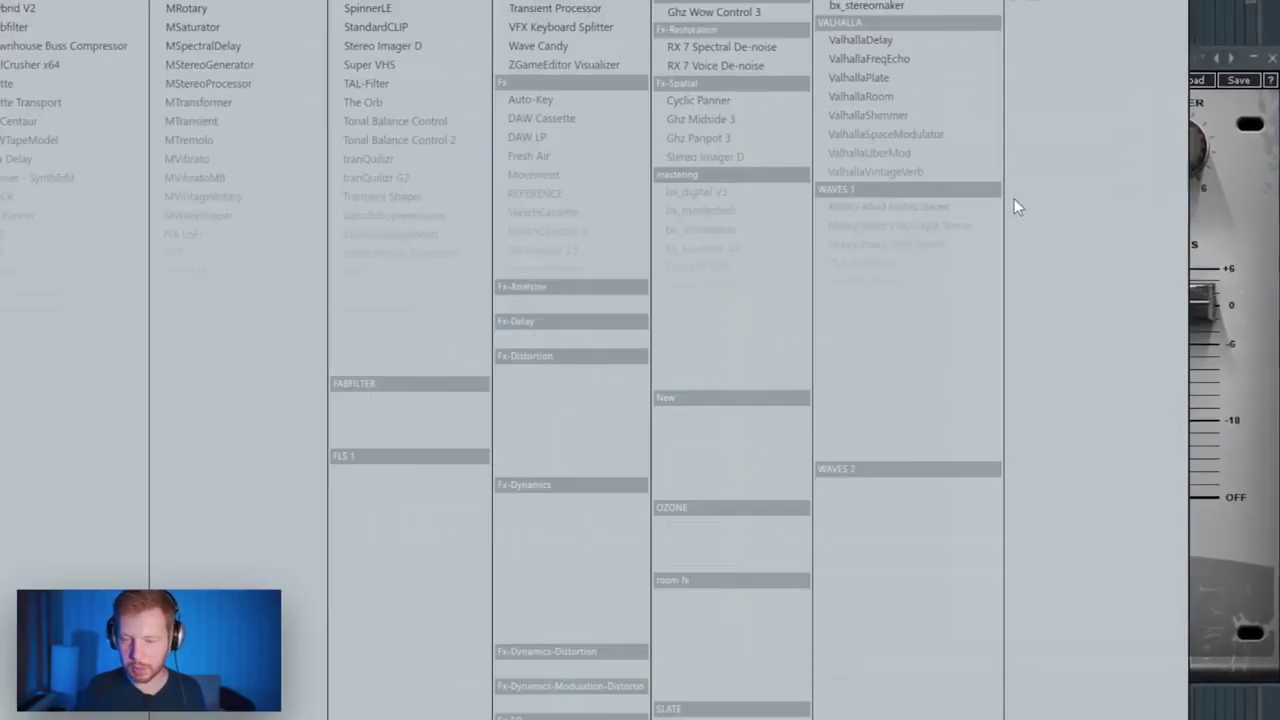
pyautogui.click(385, 530)
pyautogui.click(445, 469)
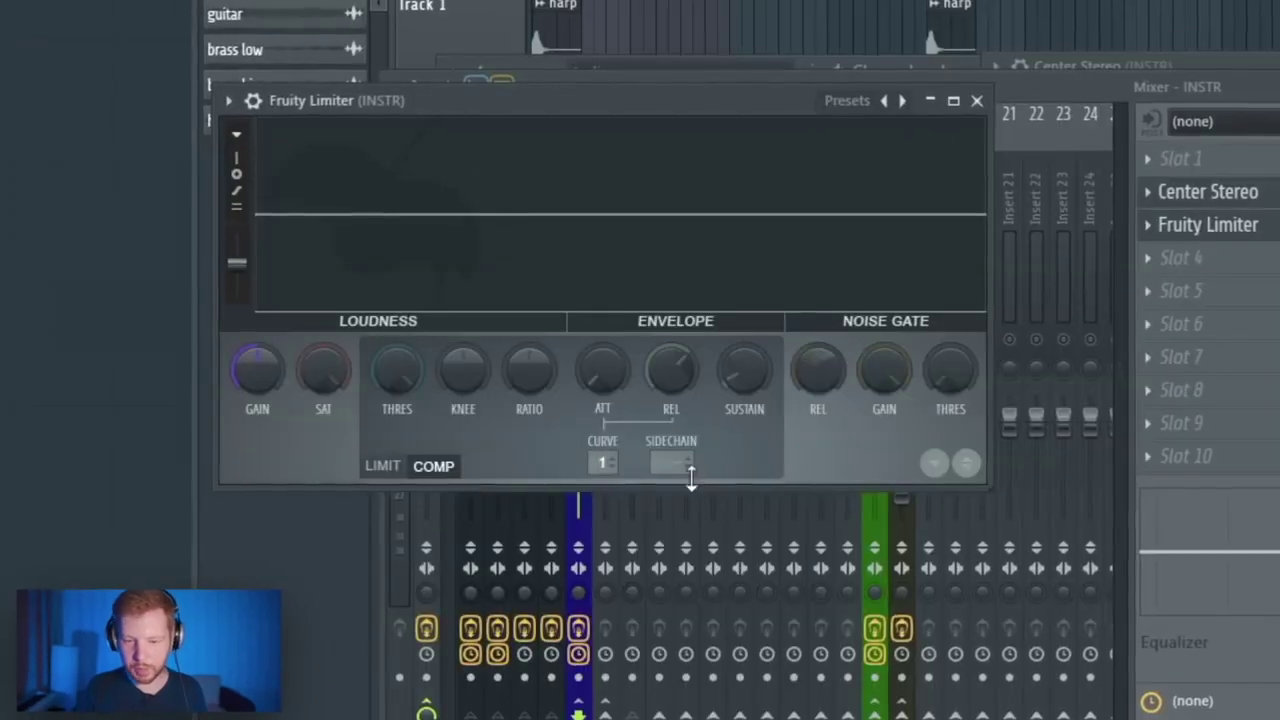
pyautogui.click(712, 590)
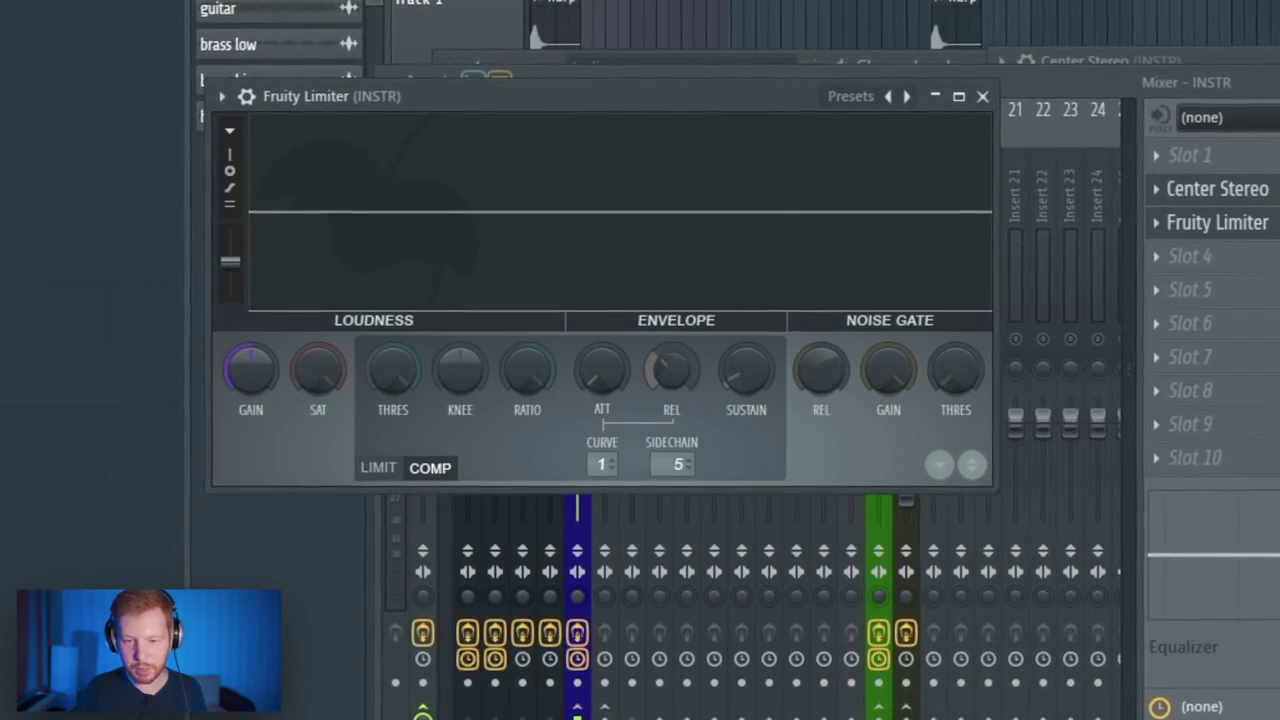
# - During playback, lower the INSTR compressor's threshold and raise its ratio so the kick ducks the instruments
pyautogui.press('space')
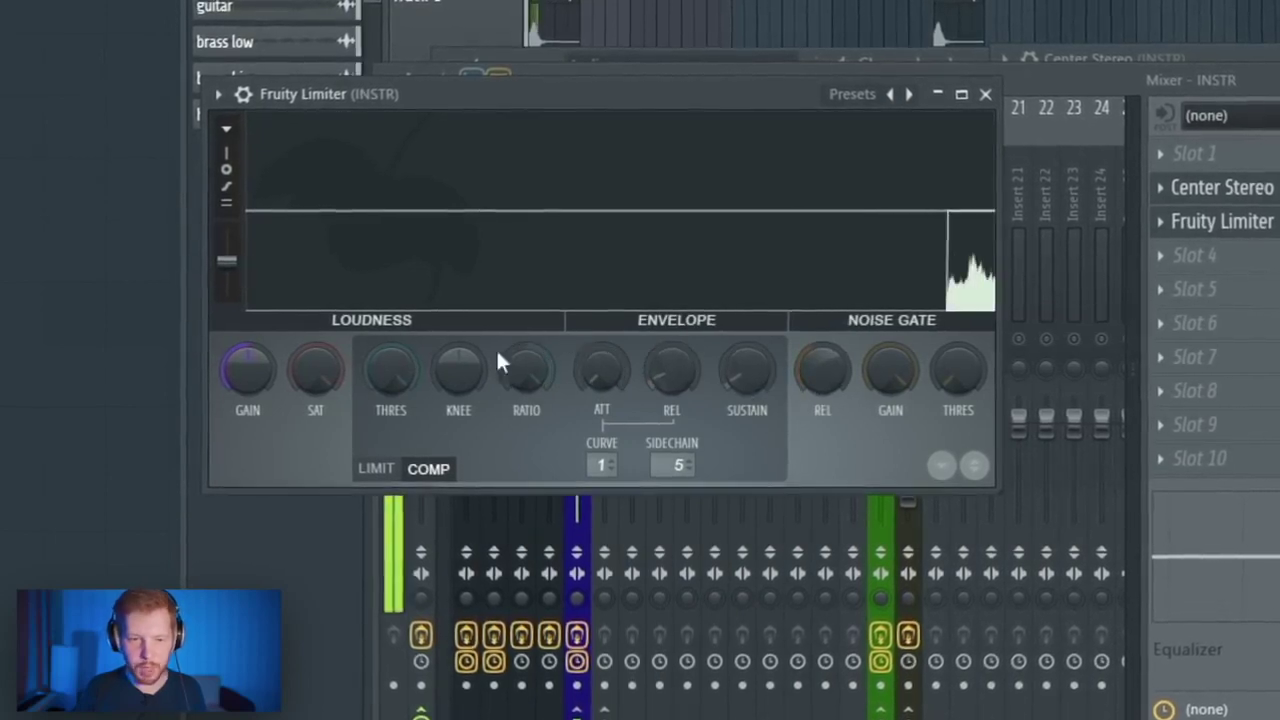
pyautogui.moveTo(391, 370); pyautogui.dragTo(391, 443)
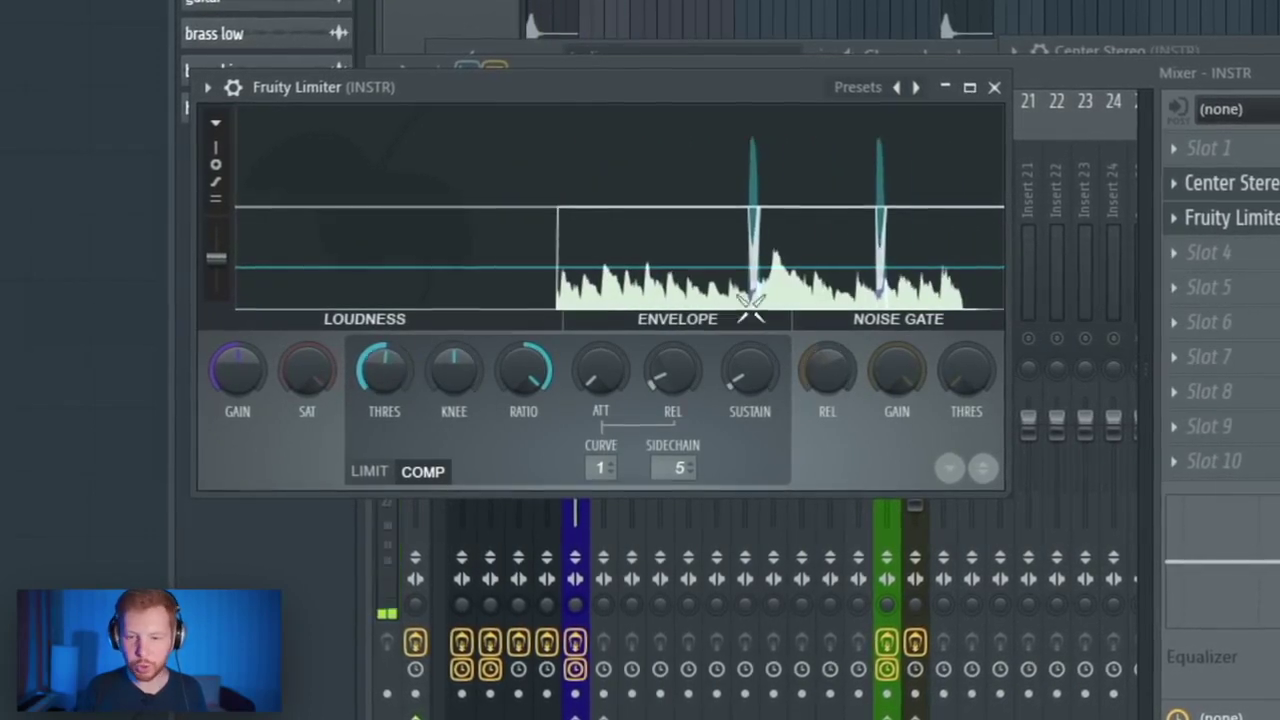
pyautogui.click(993, 88)
# - Add Fruity Limiter to the third effect slot of the 808 track
pyautogui.click(603, 175)
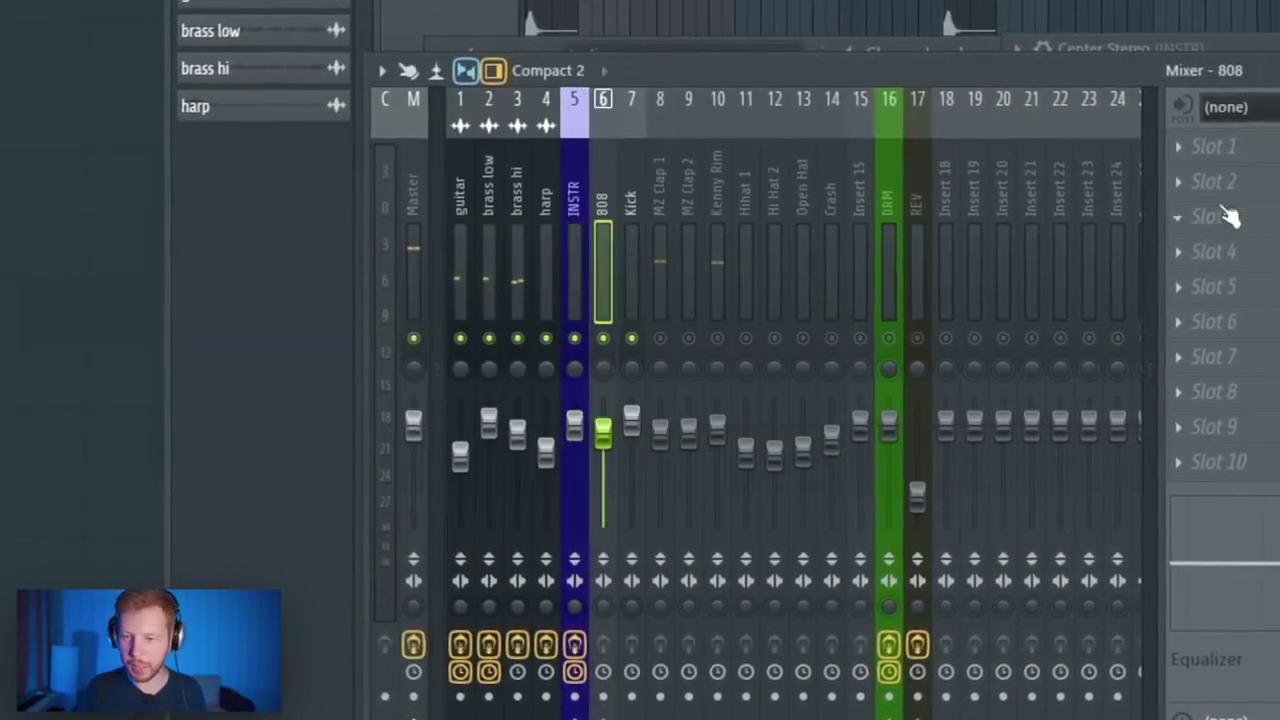
pyautogui.click(1230, 218)
pyautogui.click(435, 672)
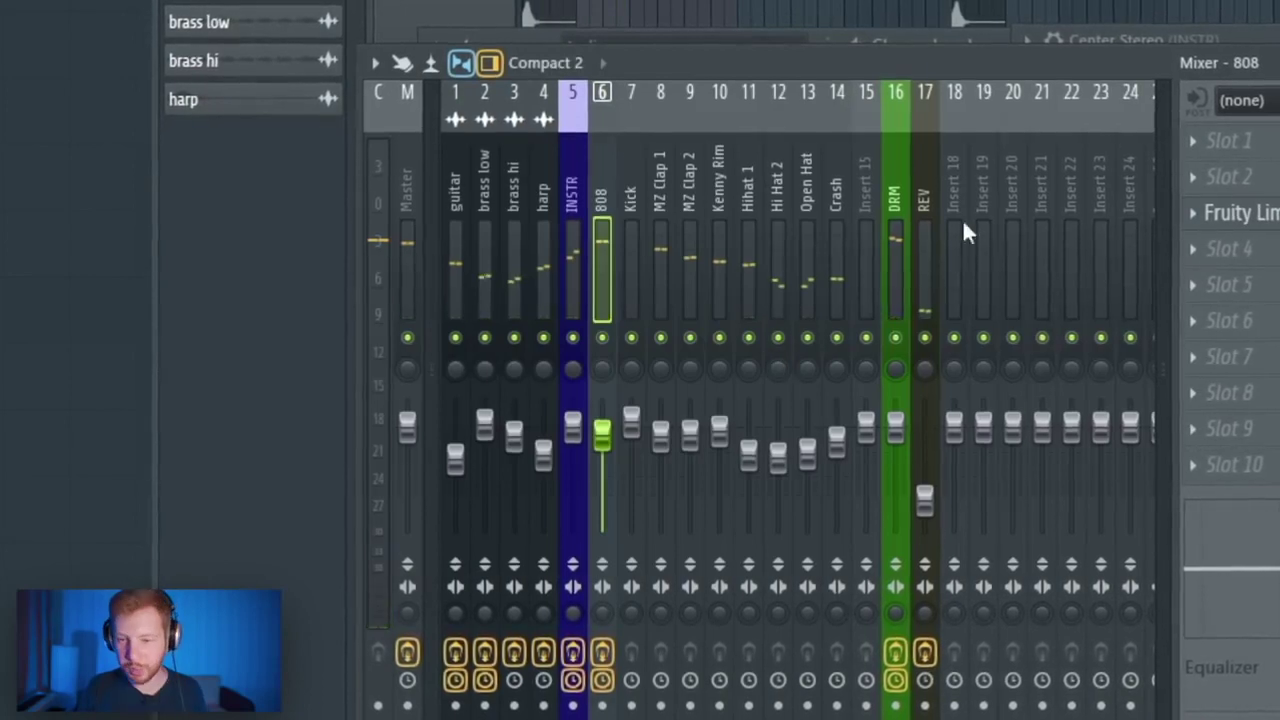
# - Add EchoBoy to the second slot of Insert 20 and move that track directly after INSTR
pyautogui.click(1008, 185)
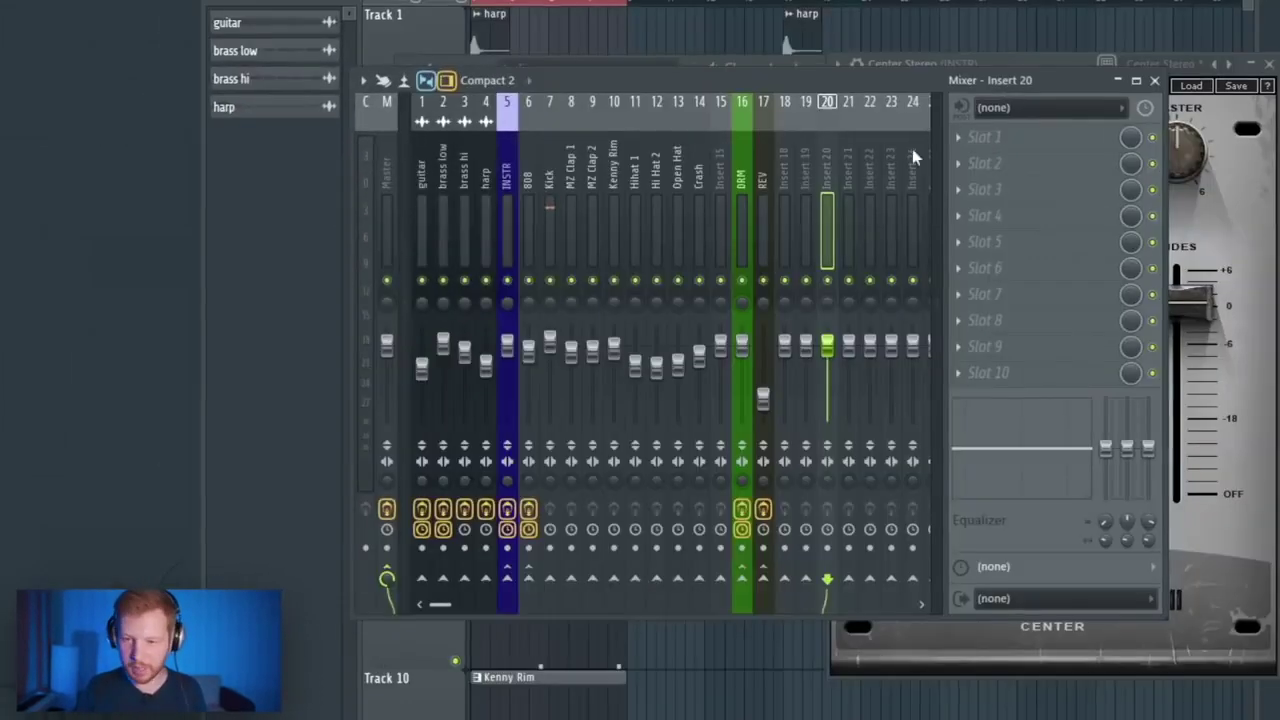
pyautogui.click(1198, 139)
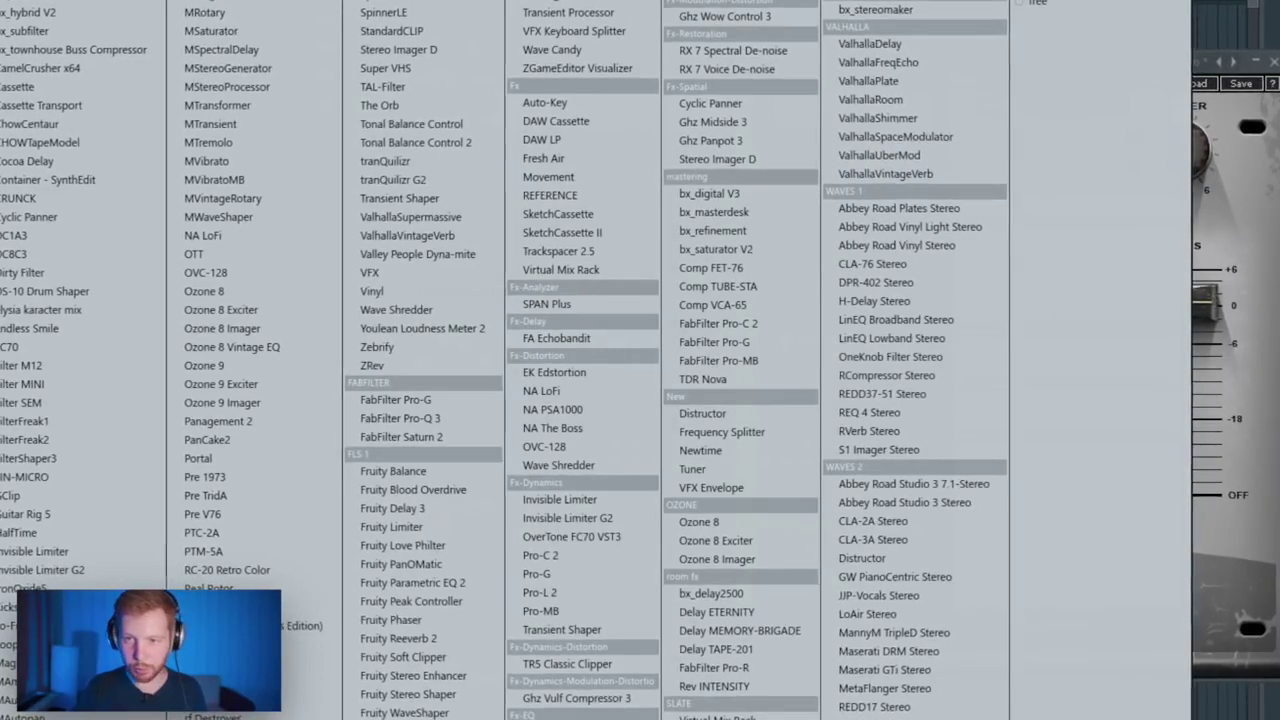
pyautogui.click(876, 2)
pyautogui.click(872, 145)
pyautogui.scroll(2, 840, 152)
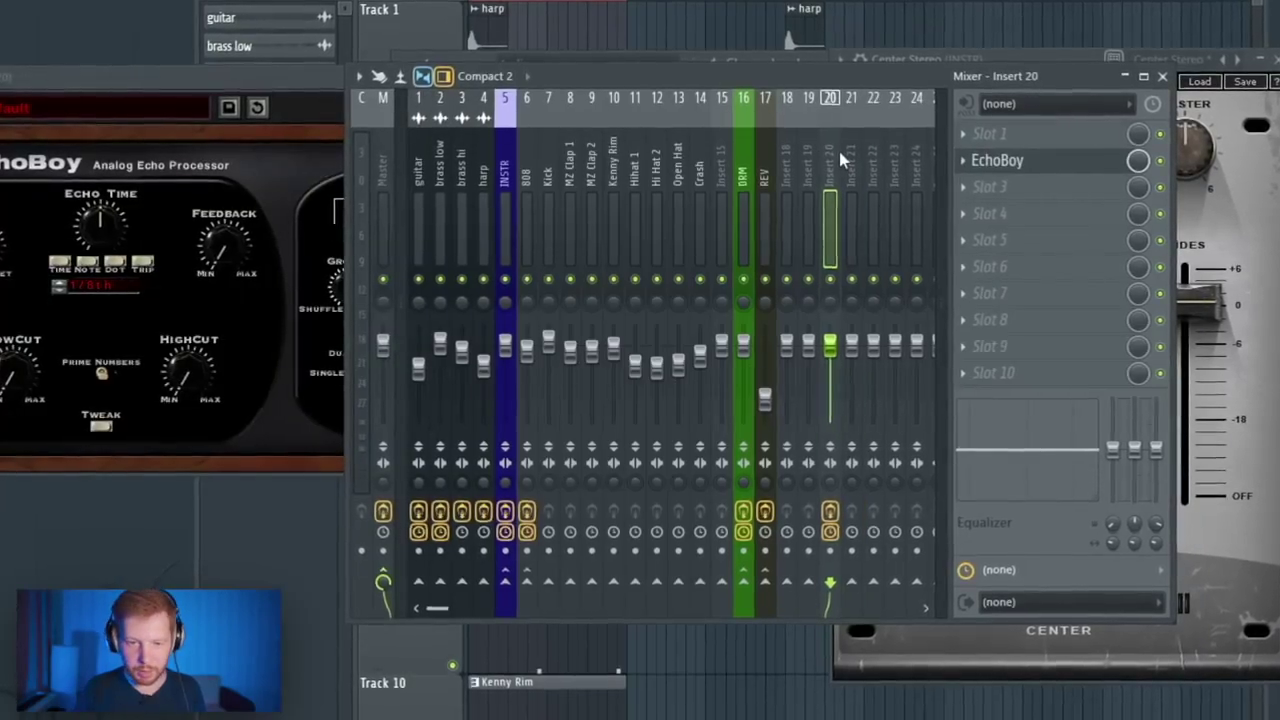
pyautogui.scroll(14, 840, 156)
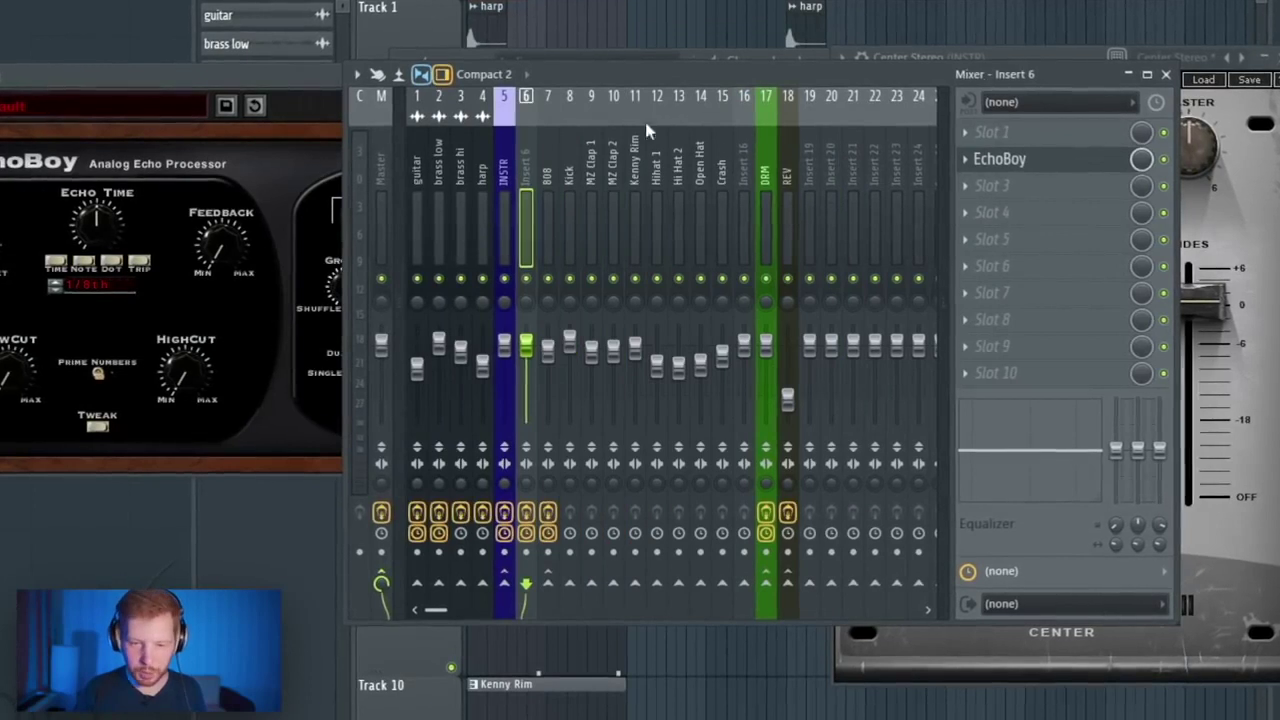
# - Route the INSTR track to Insert 6 as an additional send
pyautogui.click(495, 318)
pyautogui.rightClick(526, 586)
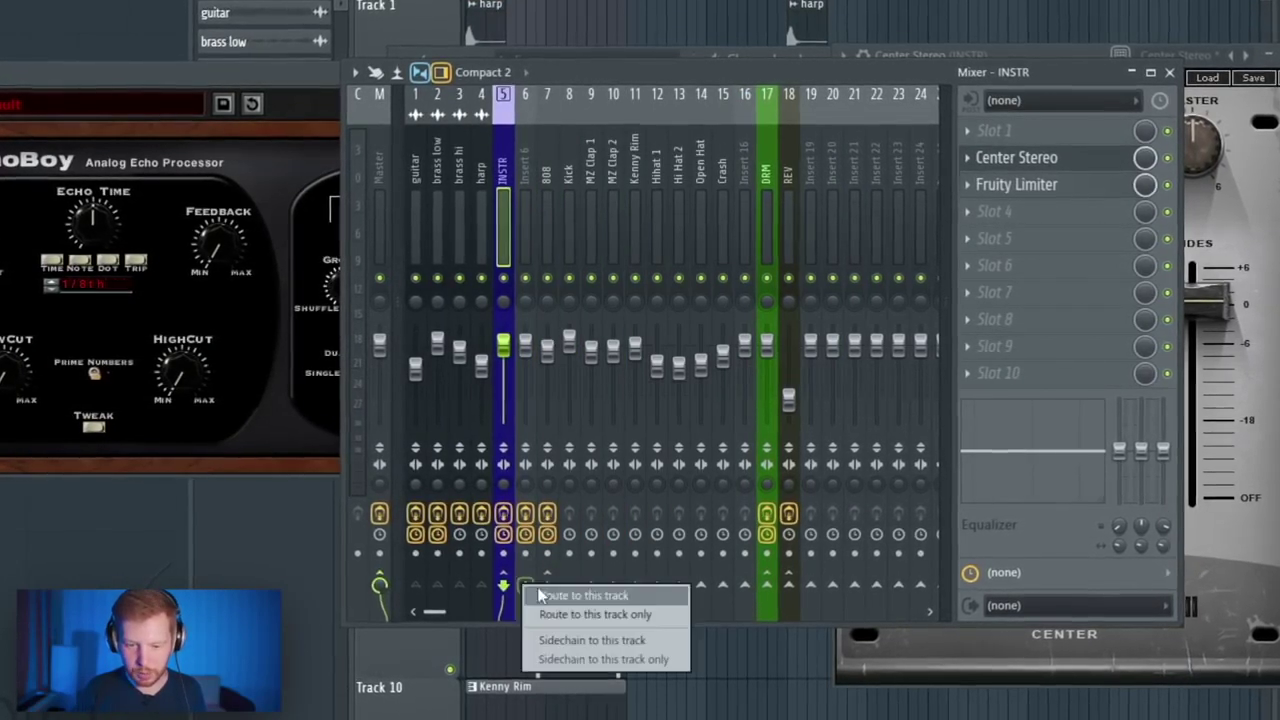
pyautogui.click(568, 600)
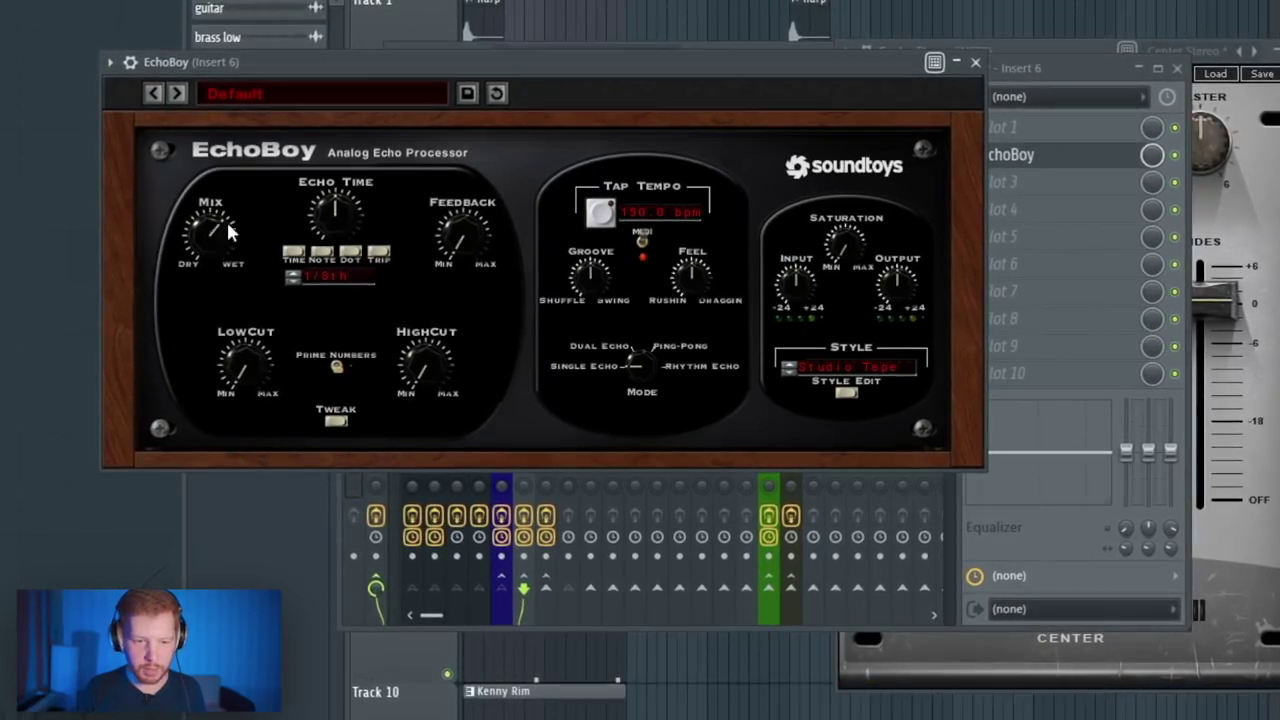
# - Switch EchoBoy on Insert 6 to Ping-Pong mode with a wetter mix and raise its high cut and low cut
pyautogui.moveTo(629, 370); pyautogui.dragTo(663, 298)
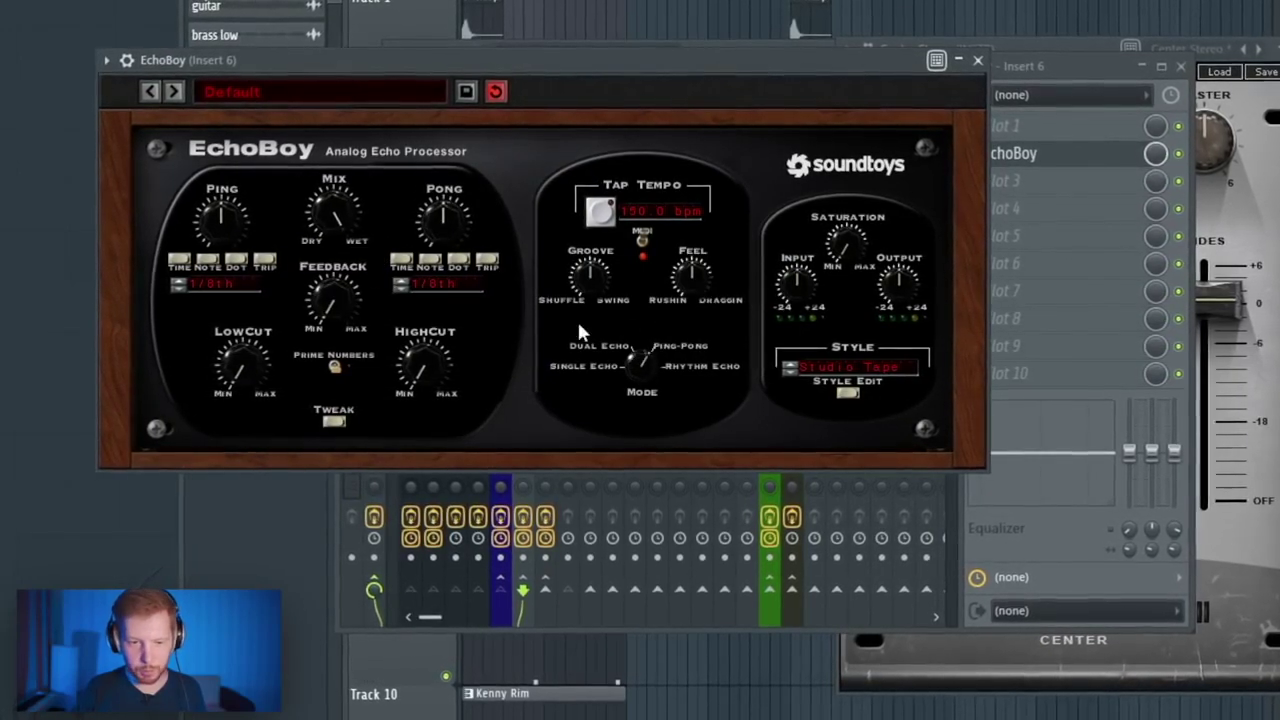
pyautogui.moveTo(427, 358); pyautogui.dragTo(427, 342)
pyautogui.moveTo(247, 361); pyautogui.dragTo(247, 347)
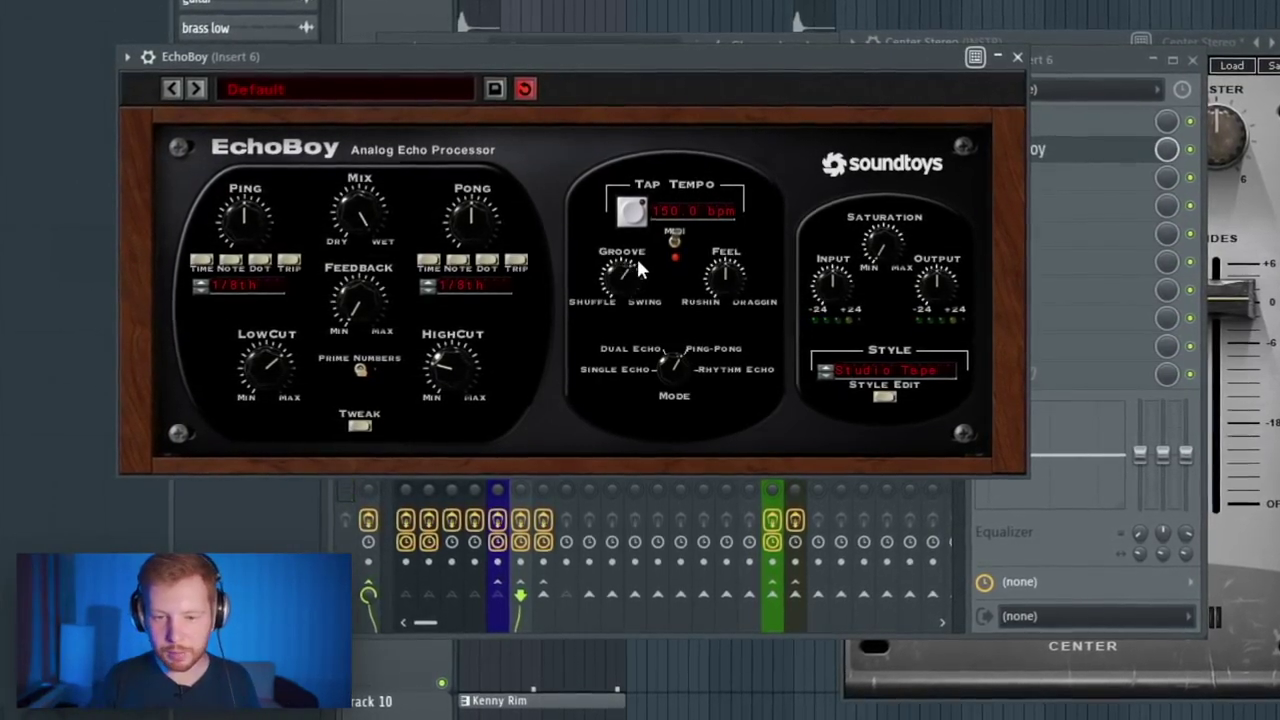
pyautogui.click(1095, 55)
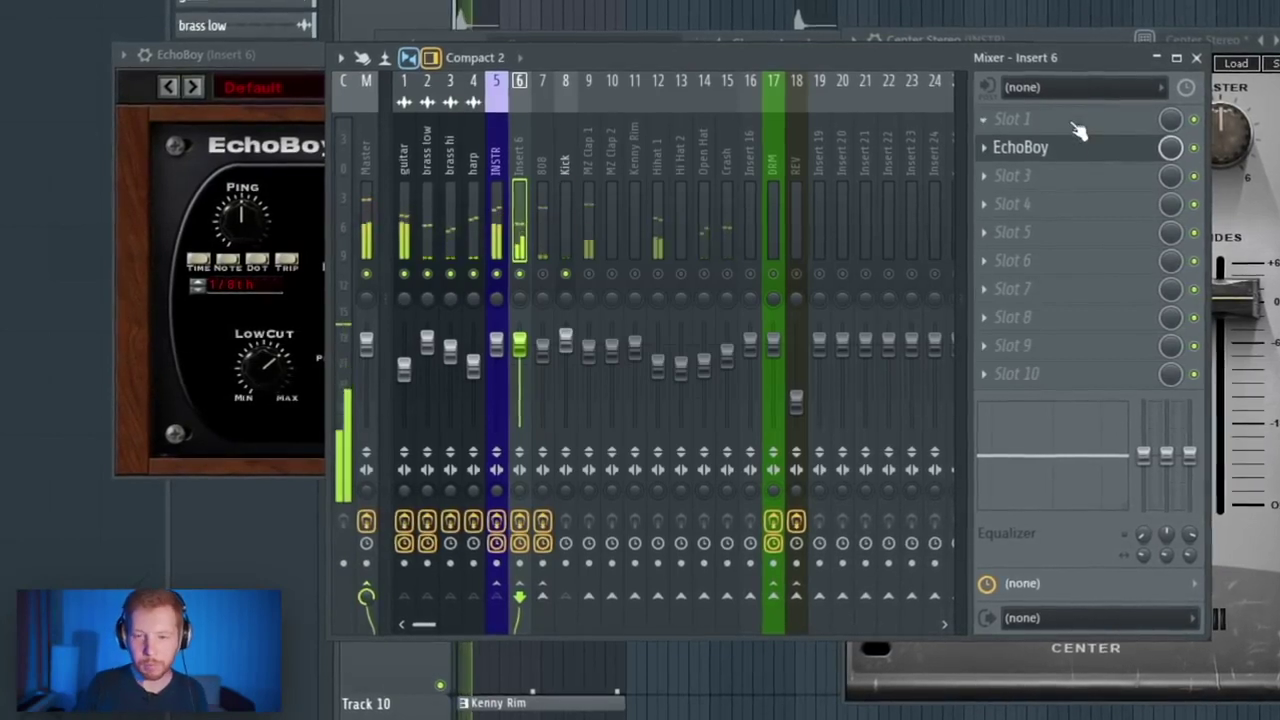
# - Add Kickstart to the third effect slot of Insert 6 and lower that track's fader
pyautogui.click(984, 176)
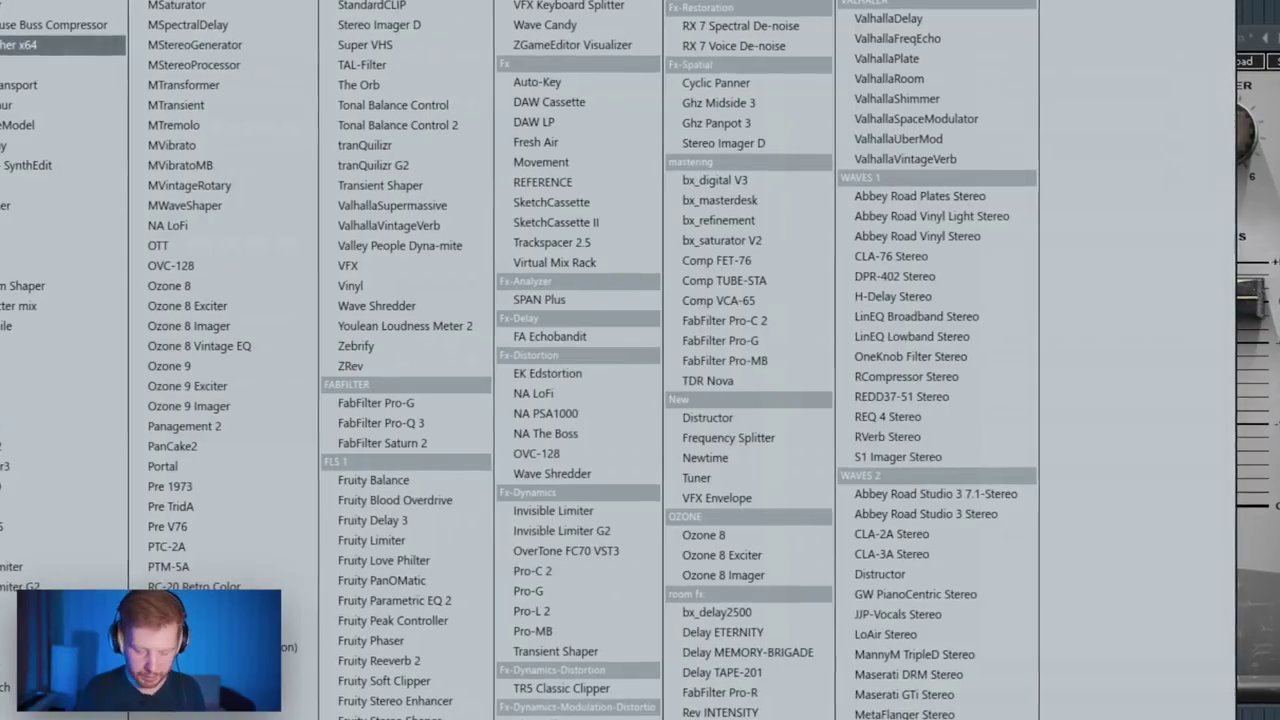
pyautogui.click(8, 607)
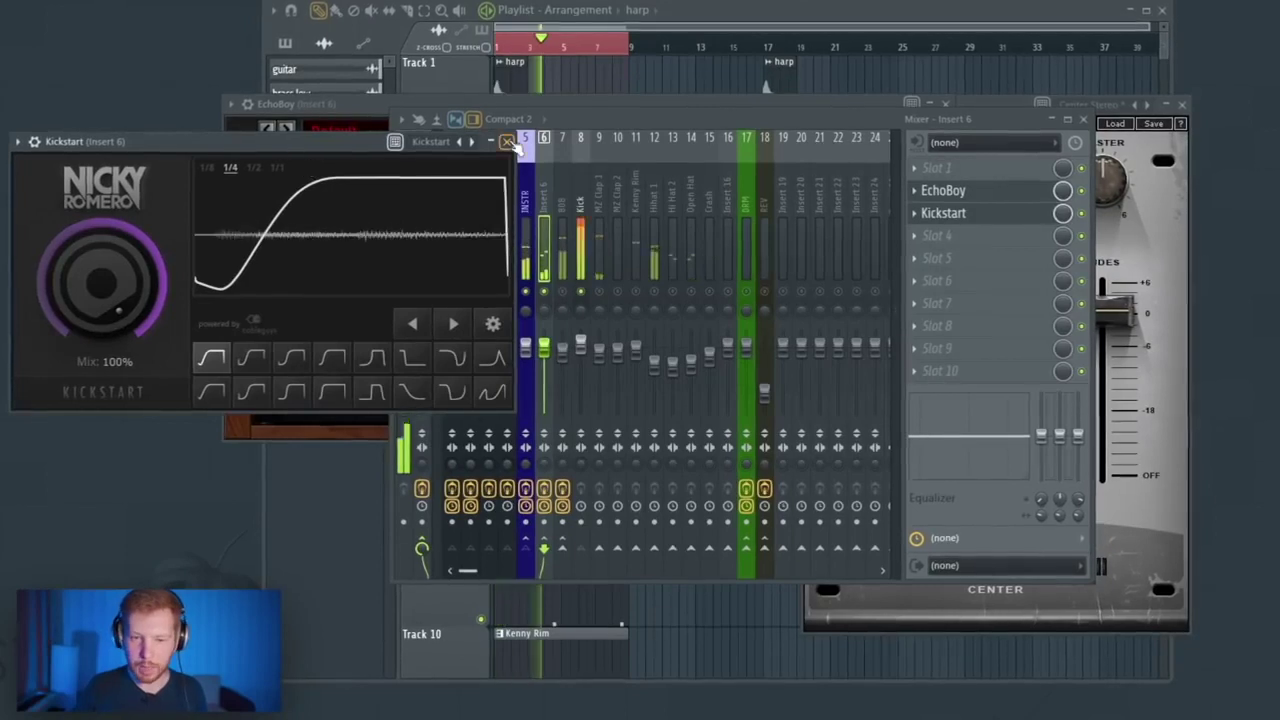
pyautogui.click(507, 142)
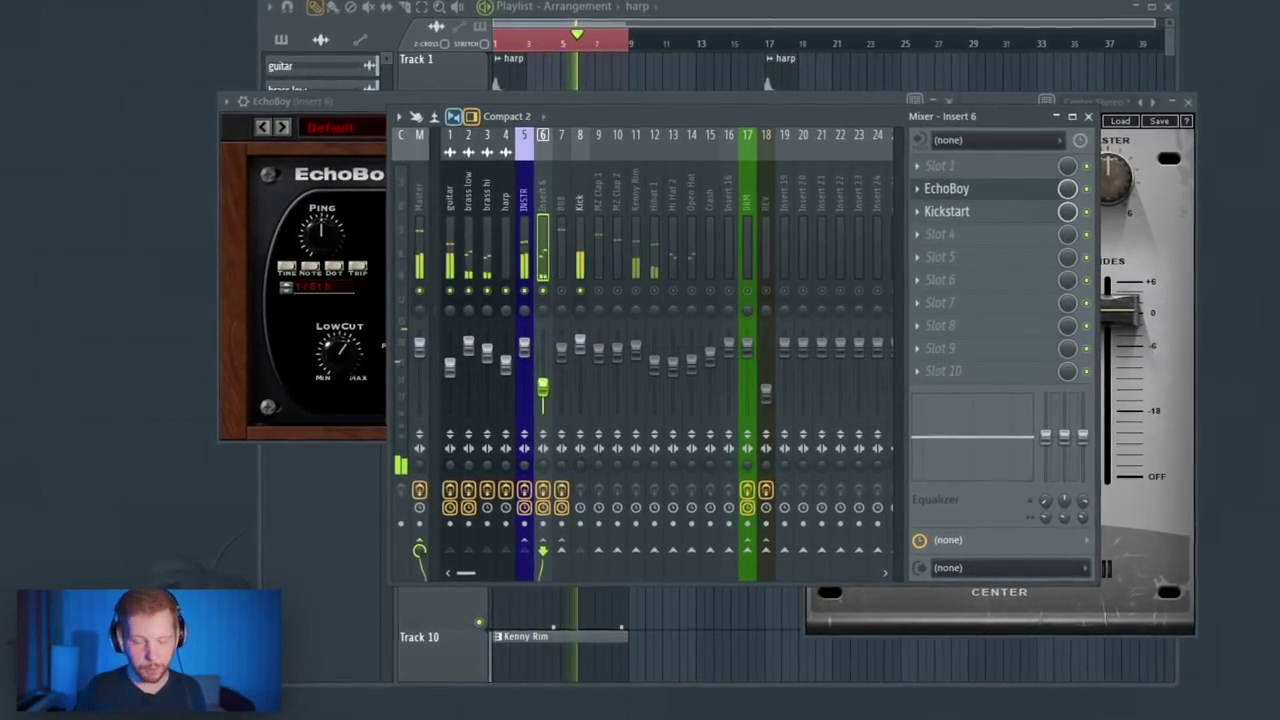
# - Add DS-10 Drum Shaper to the fourth slot of the DRM track, in Bus mode with slightly more attack
pyautogui.click(962, 238)
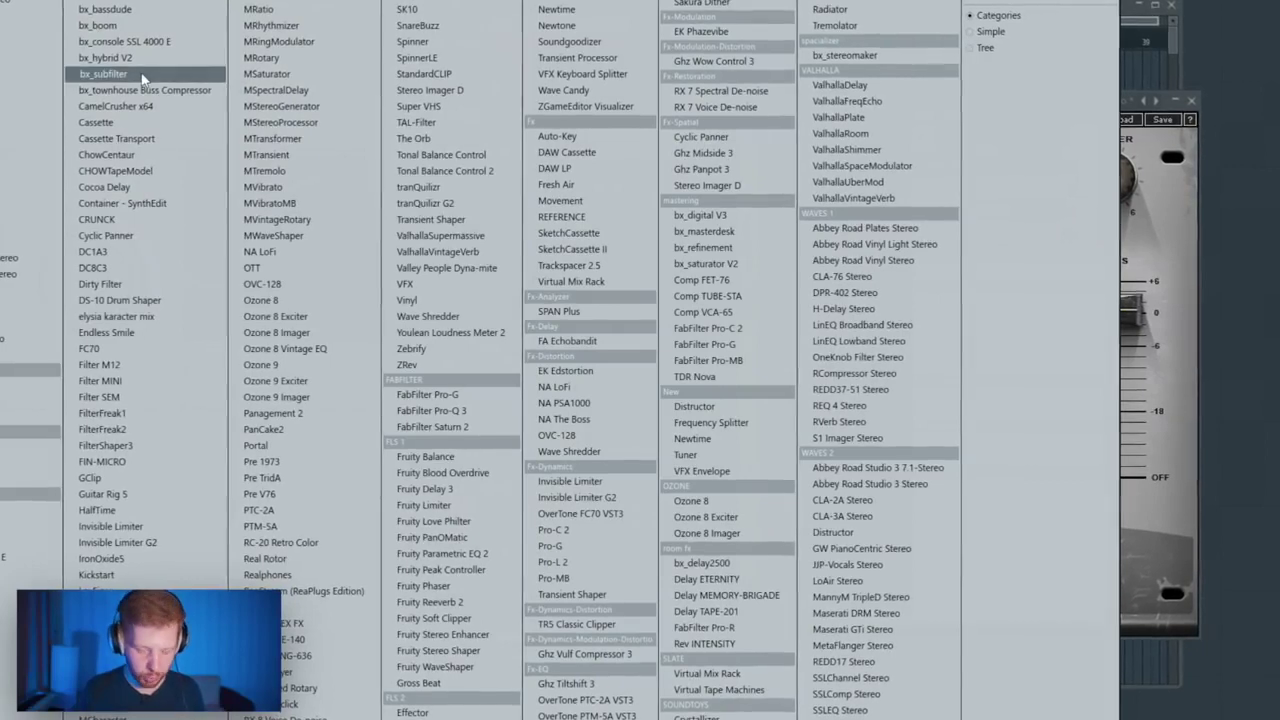
pyautogui.press('d')
pyautogui.press('d')
pyautogui.press('d')
pyautogui.press('d')
pyautogui.press('Return')
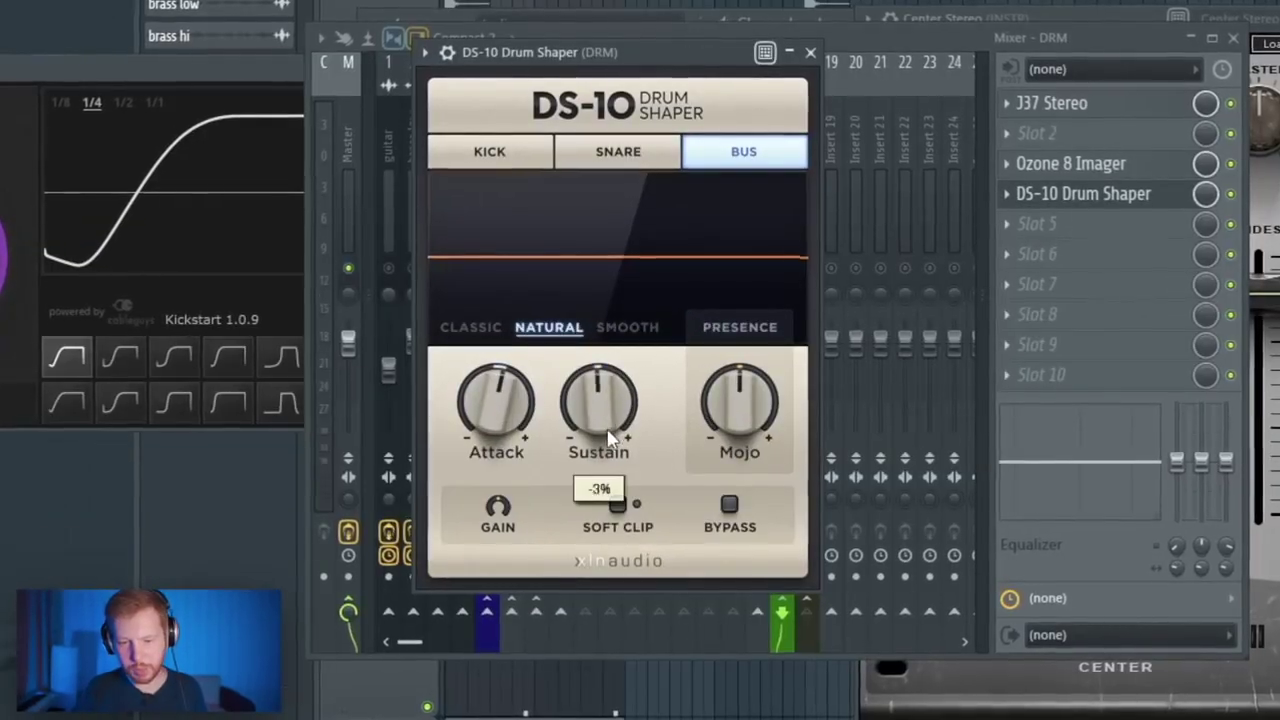
# - Listen to the drum bus through DS-10 Drum Shaper with its sustain slightly reduced
pyautogui.rightClick(882, 269)
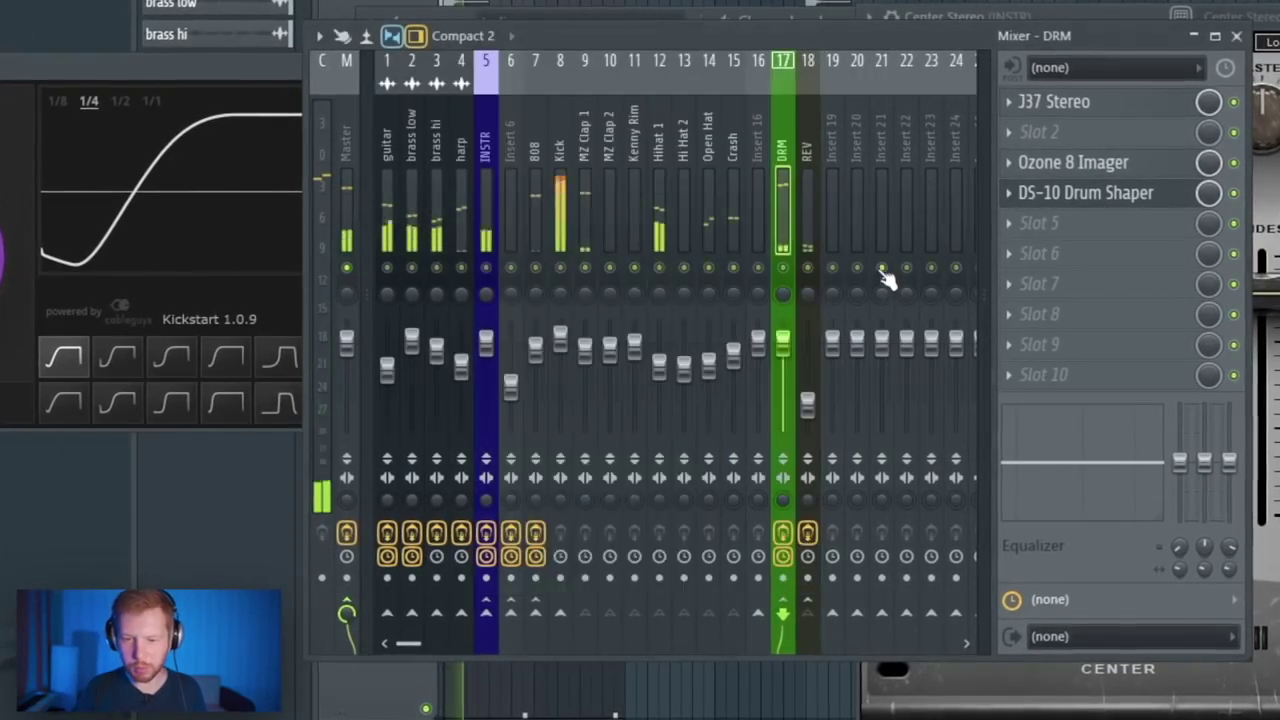
pyautogui.click(1068, 197)
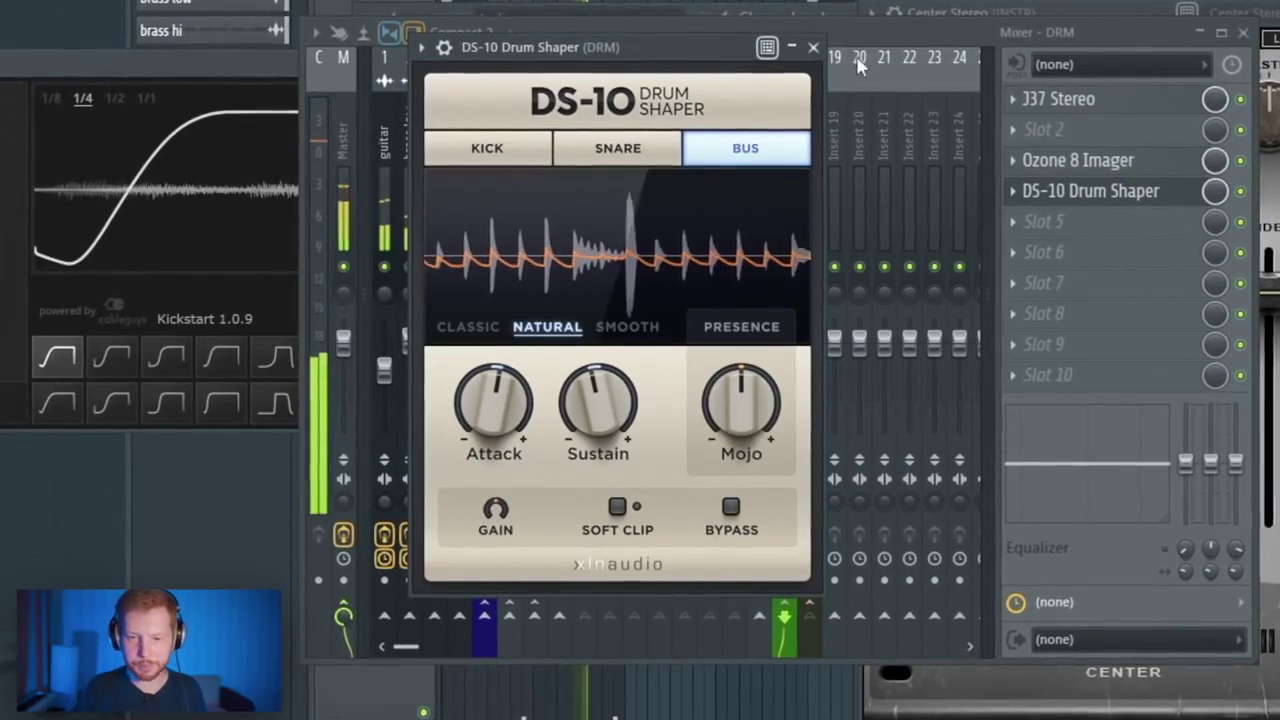
pyautogui.click(814, 48)
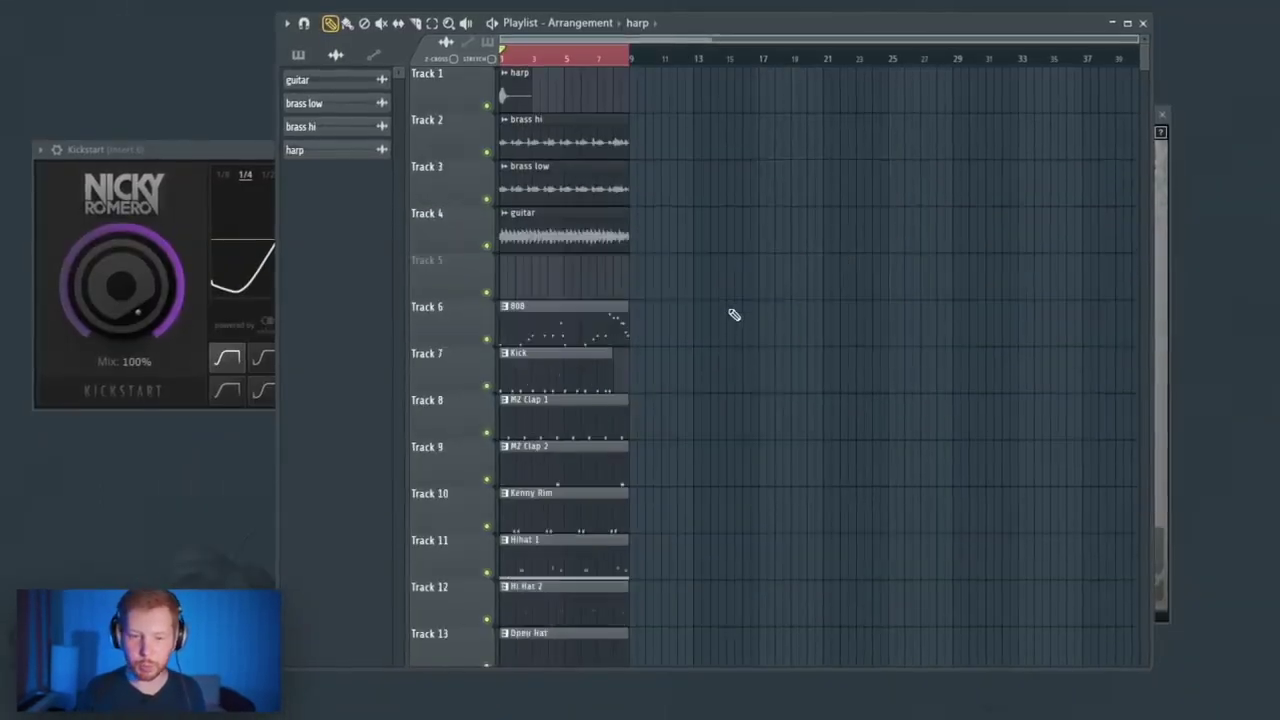
# - Lay out the loop's clips along the playlist from bar 9, repeating them from bar 17
pyautogui.scroll(-2, 733, 313)
pyautogui.moveTo(668, 228); pyautogui.dragTo(424, 522)
pyautogui.moveTo(775, 505); pyautogui.dragTo(498, 45)
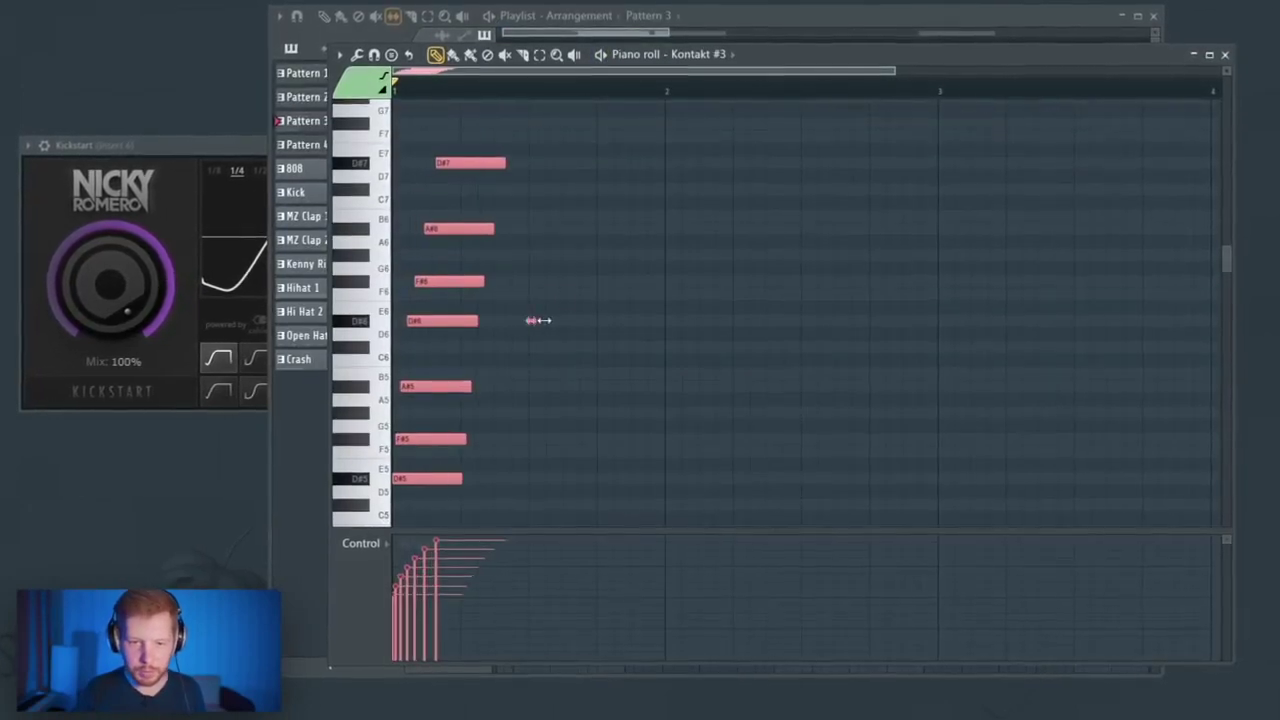
# - Stretch the strummed Kontakt chord in Pattern 3 to half speed and play it back
pyautogui.press('space')
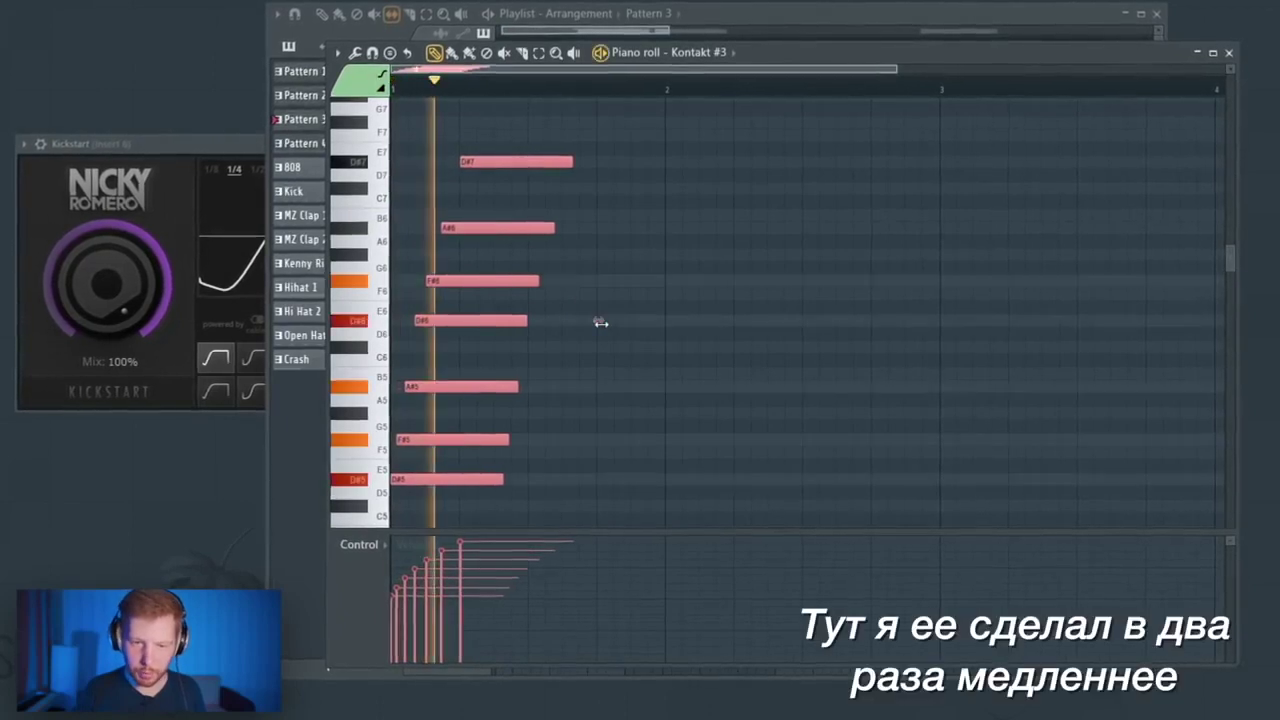
pyautogui.press('space')
pyautogui.moveTo(584, 114); pyautogui.dragTo(411, 500)
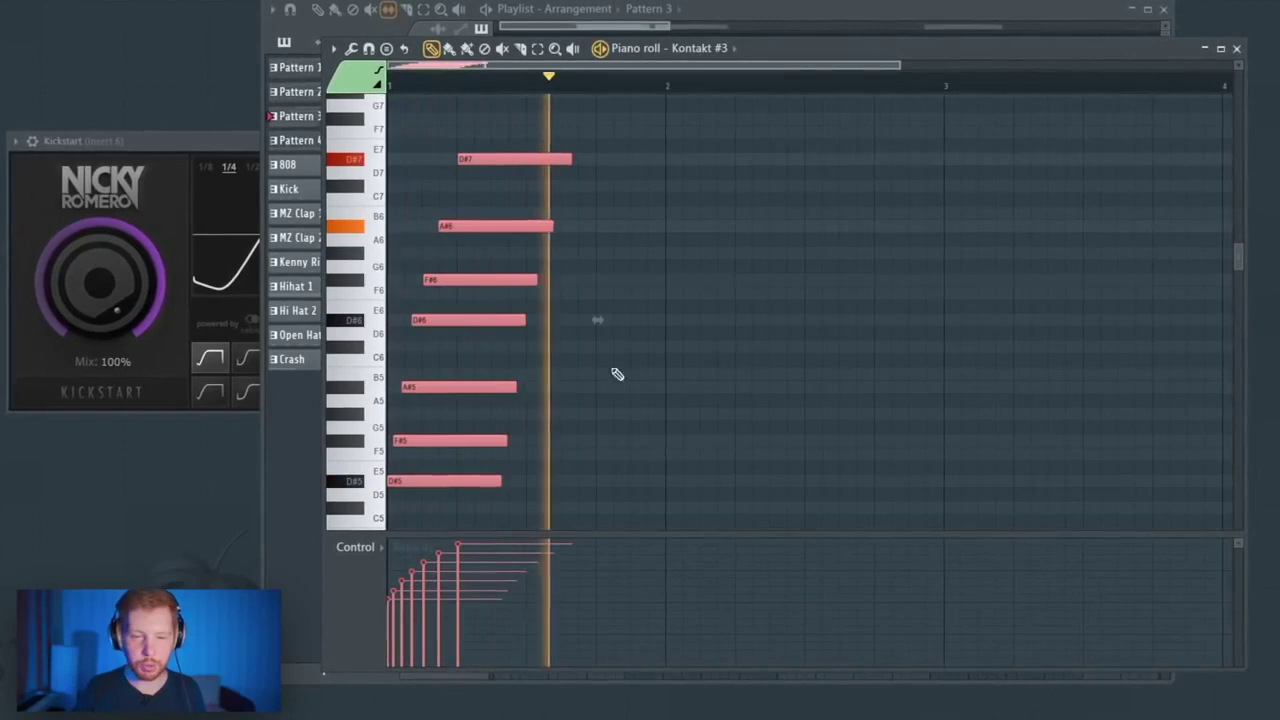
# - Route the consolidated Pattern 3 audio to the harp mixer track, place it at bar 9 instead of the old harp, and rename it Harp
pyautogui.click(720, 4)
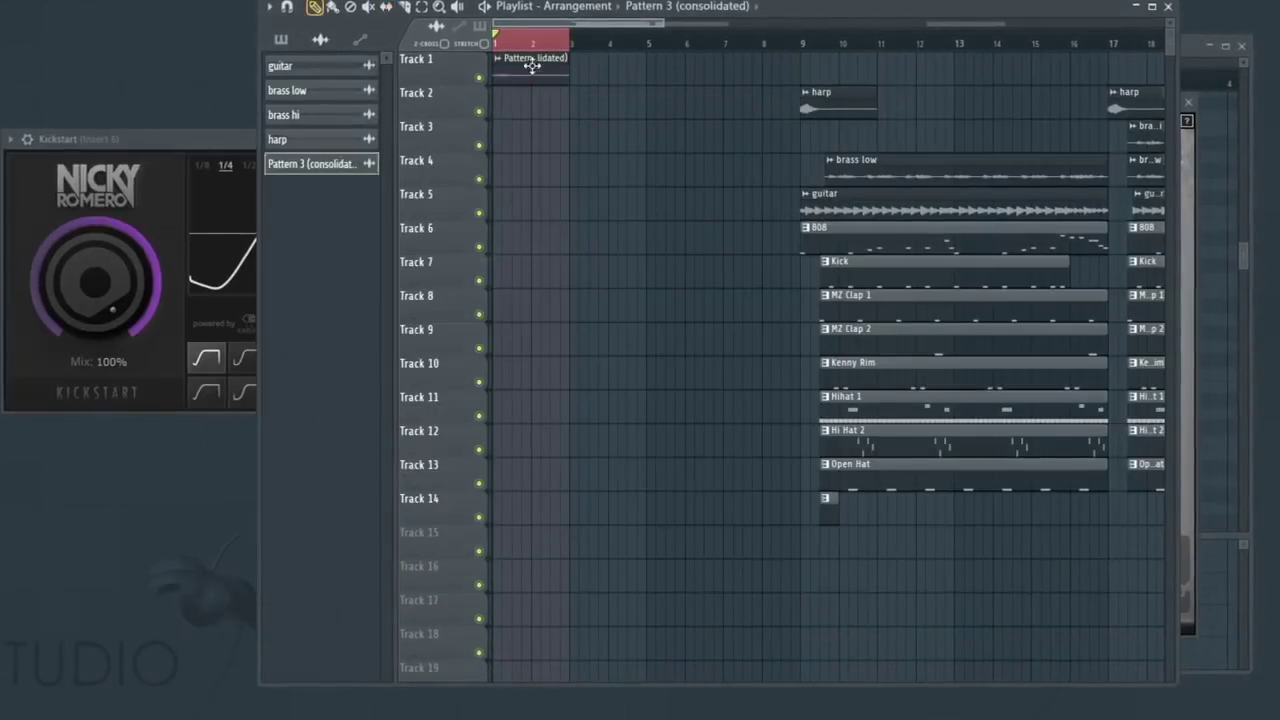
pyautogui.doubleClick(529, 60)
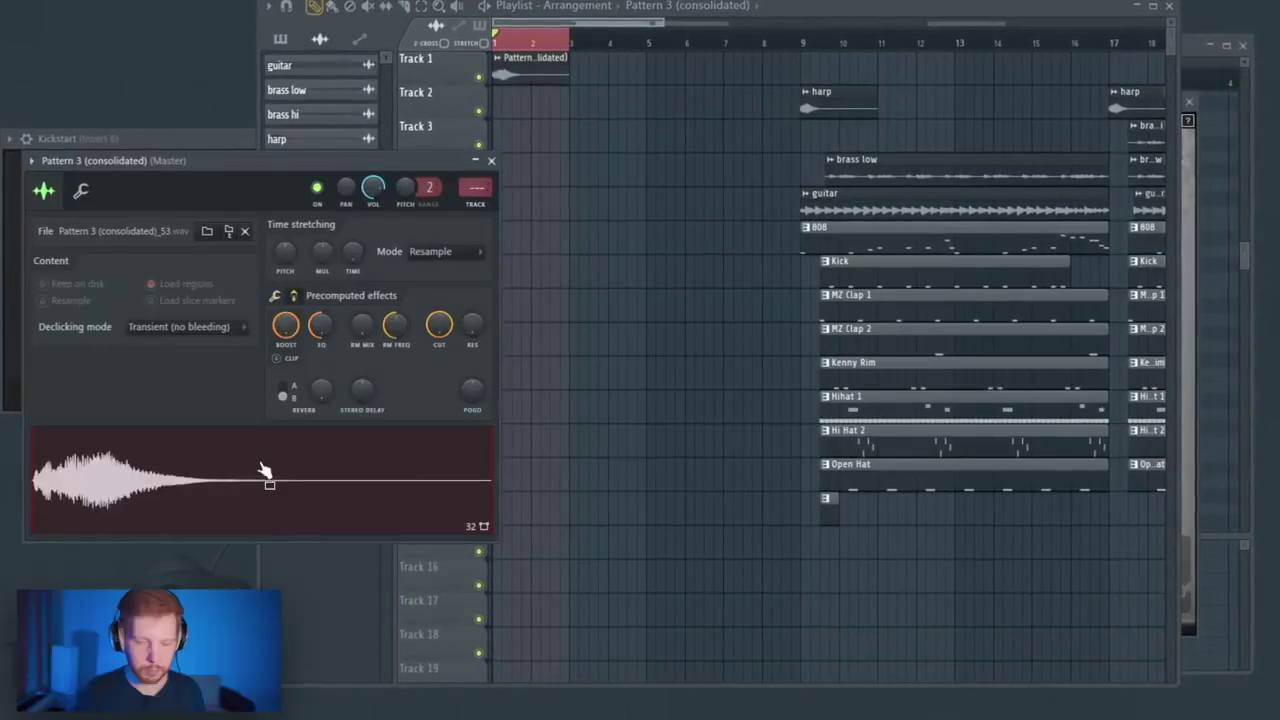
pyautogui.rightClick(575, 221)
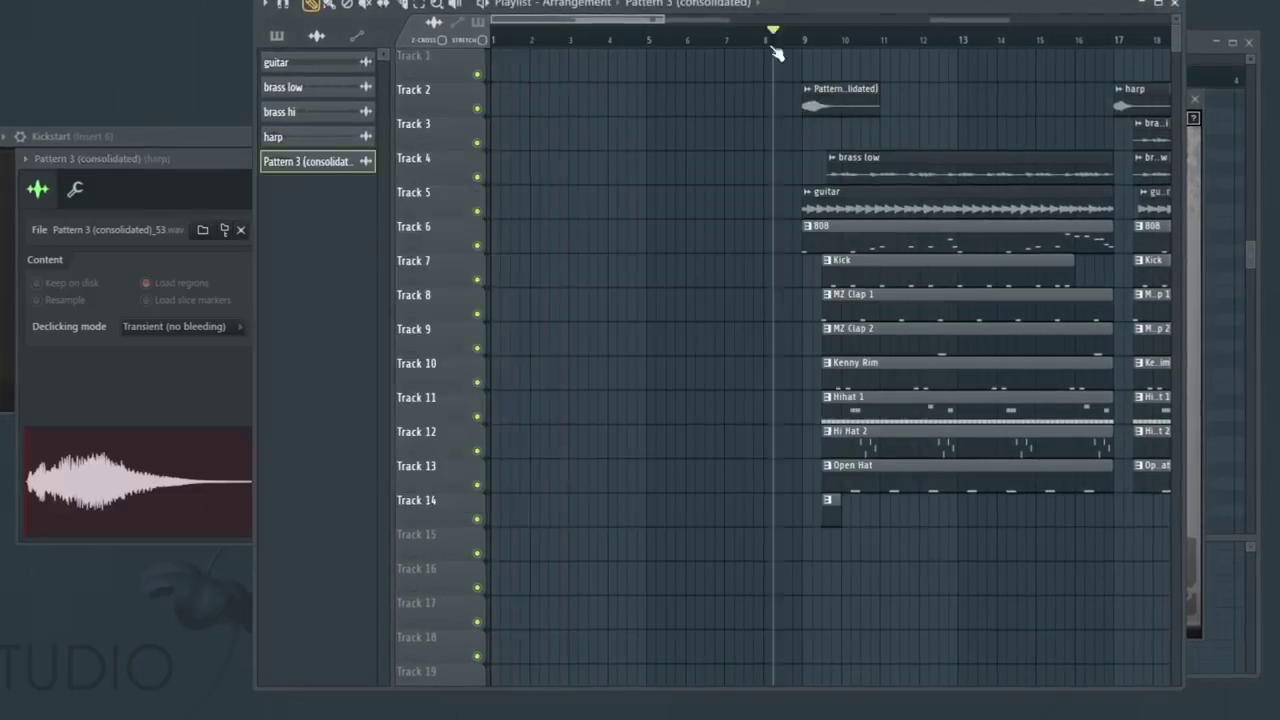
pyautogui.write('Ha')
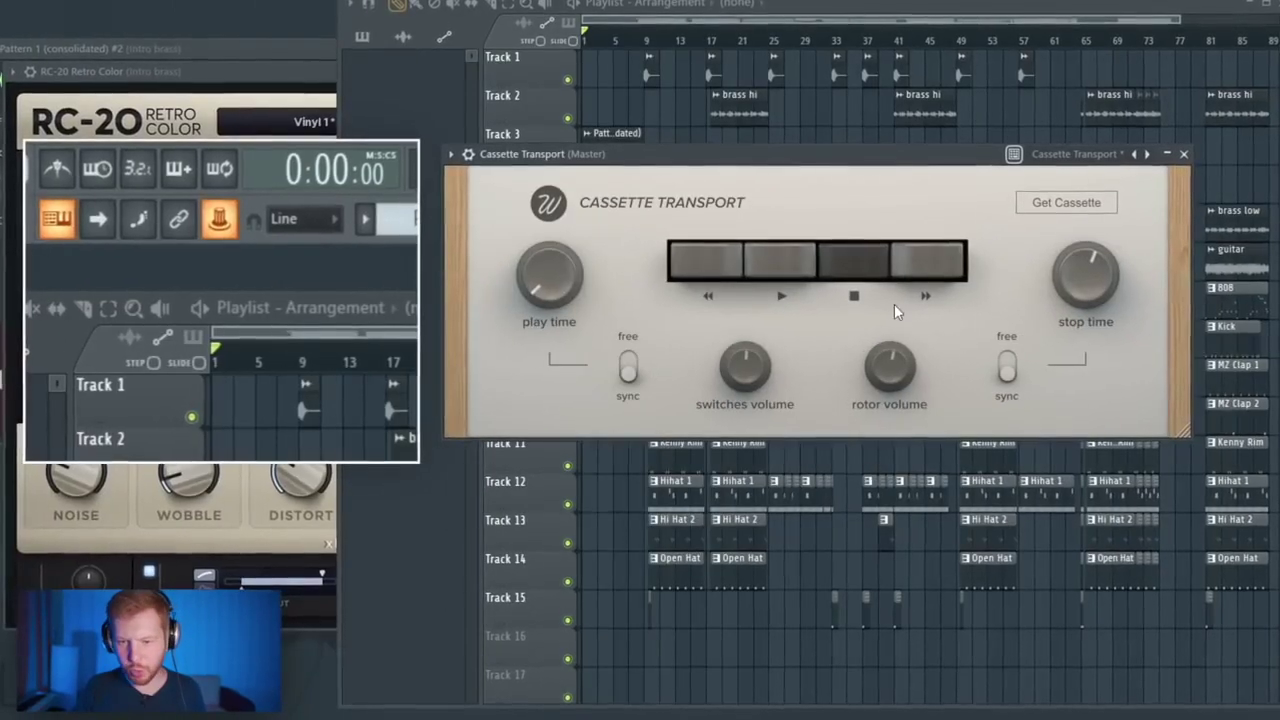
# - Create playlist automation clips for the Play and Stop switches of Cassette Transport on the Master
pyautogui.click(219, 218)
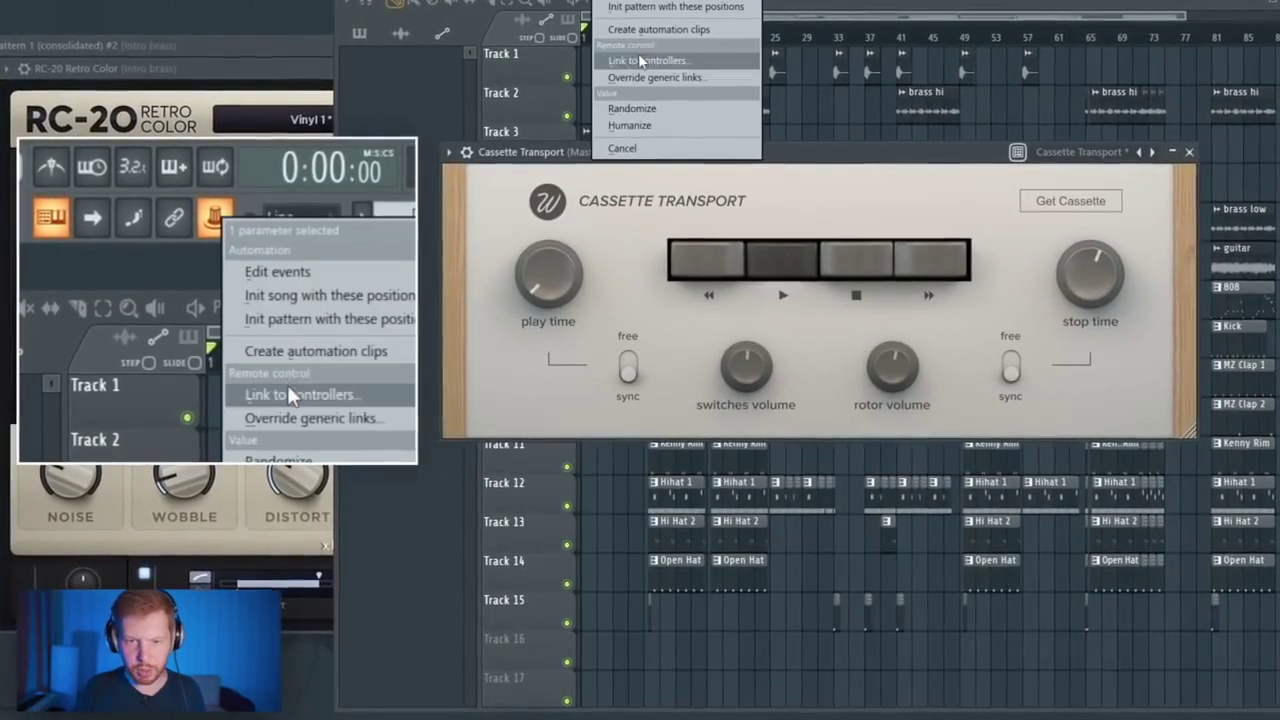
pyautogui.click(300, 351)
pyautogui.click(874, 268)
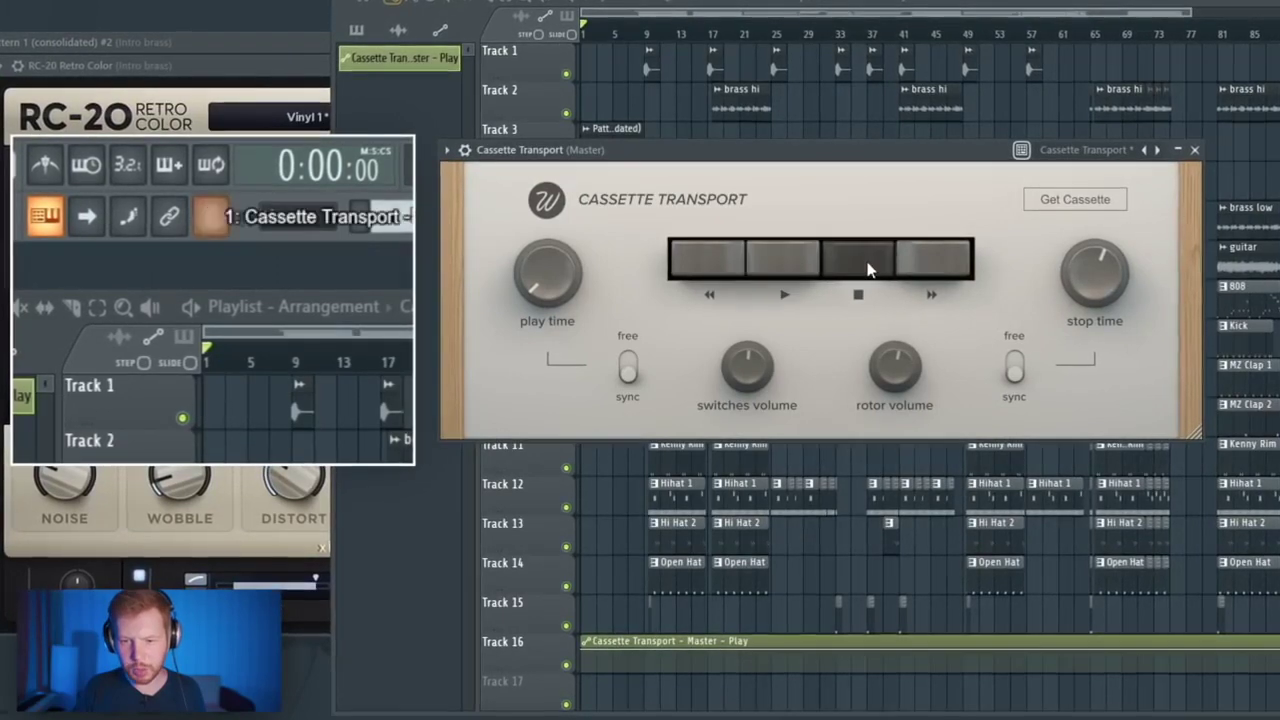
pyautogui.click(210, 216)
pyautogui.click(302, 352)
pyautogui.press('F9')
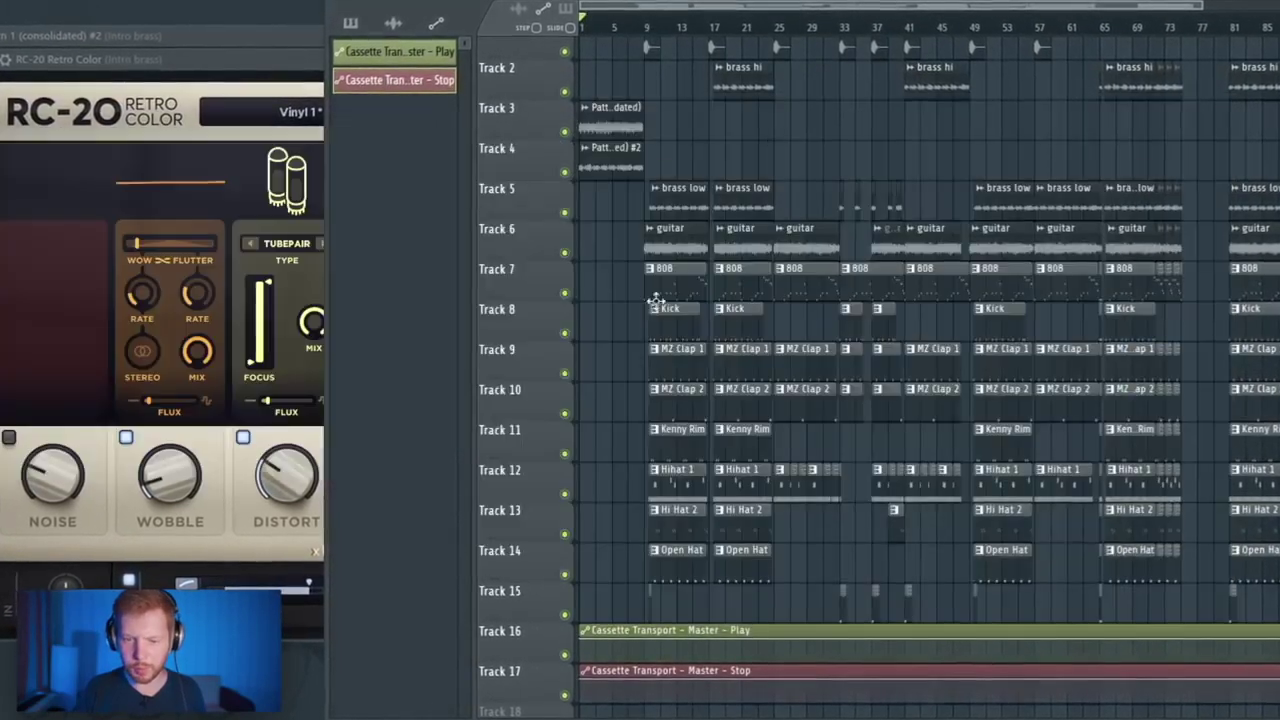
# - Draw a dip in the Play automation just before bar 9 and a matching rise in the Stop automation
pyautogui.scroll(2, 651, 300)
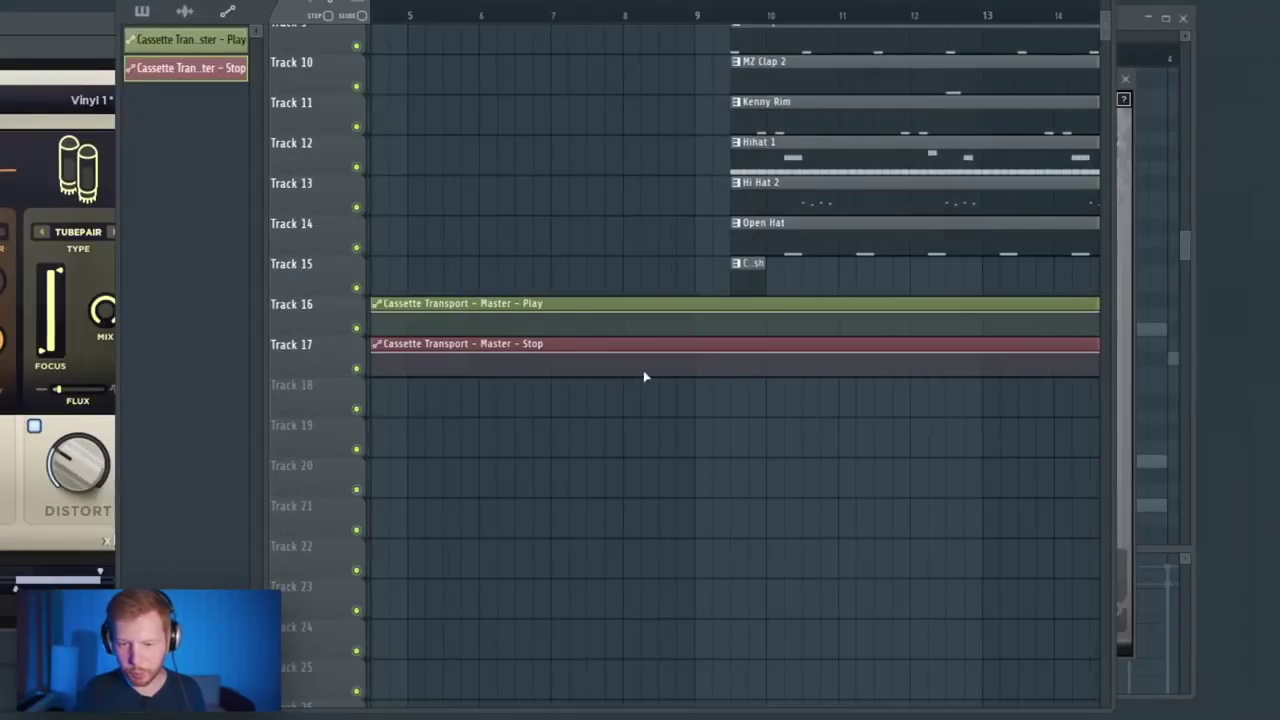
pyautogui.moveTo(643, 377); pyautogui.dragTo(643, 609)
pyautogui.scroll(-1, 895, 428)
pyautogui.moveTo(523, 265); pyautogui.dragTo(600, 446)
pyautogui.scroll(2, 600, 446)
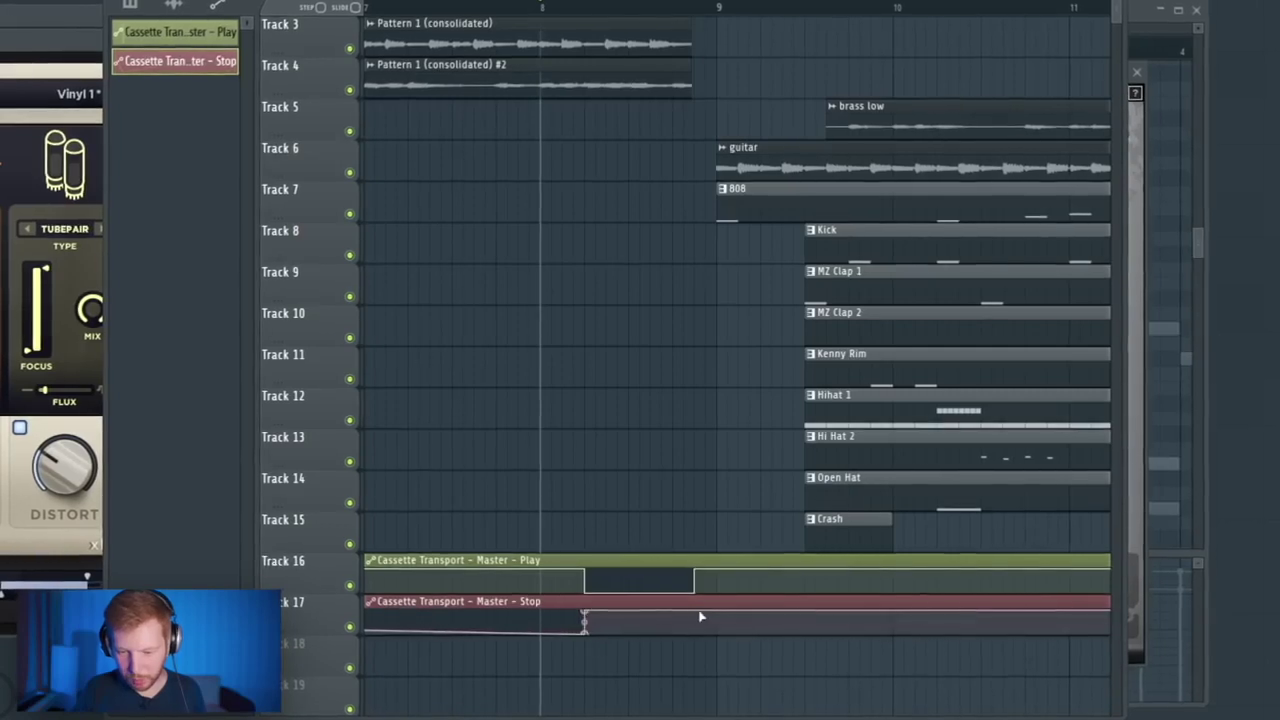
# - Shape the Stop automation into a single flat-topped pulse just before bar 9 and play the transition
pyautogui.scroll(-8, 697, 668)
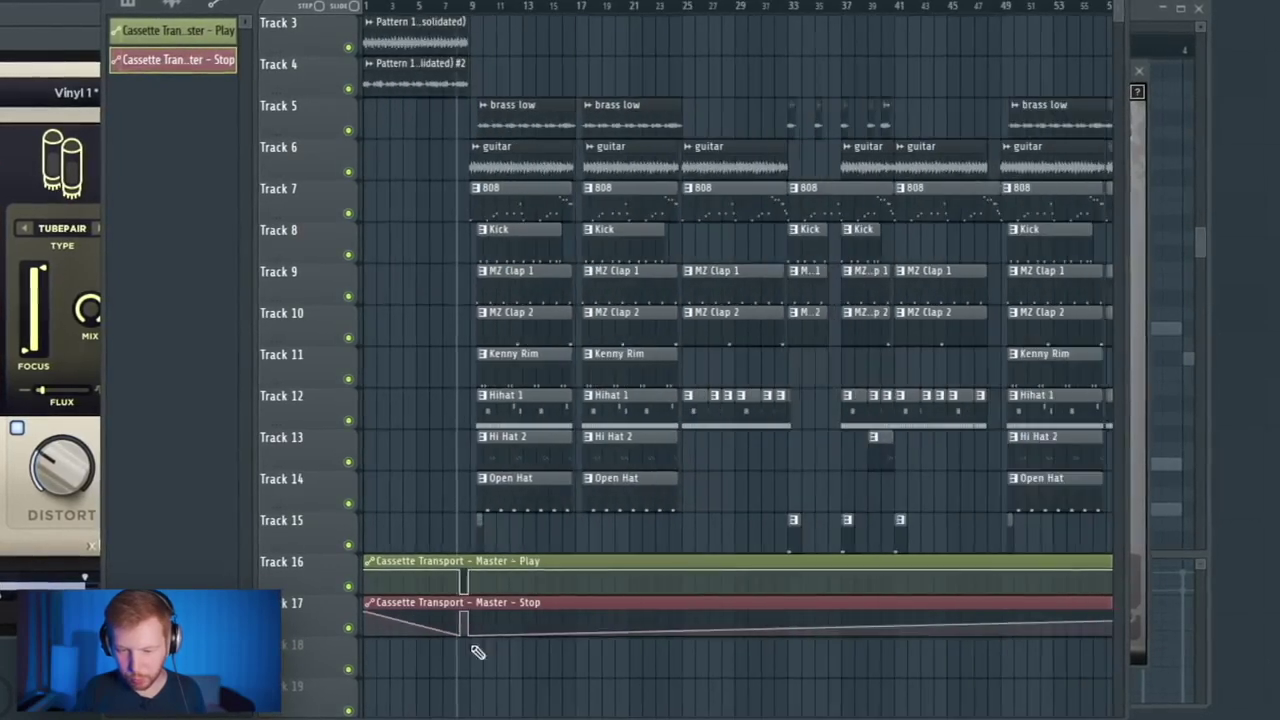
pyautogui.scroll(6, 477, 649)
pyautogui.click(436, 8)
pyautogui.press('space')
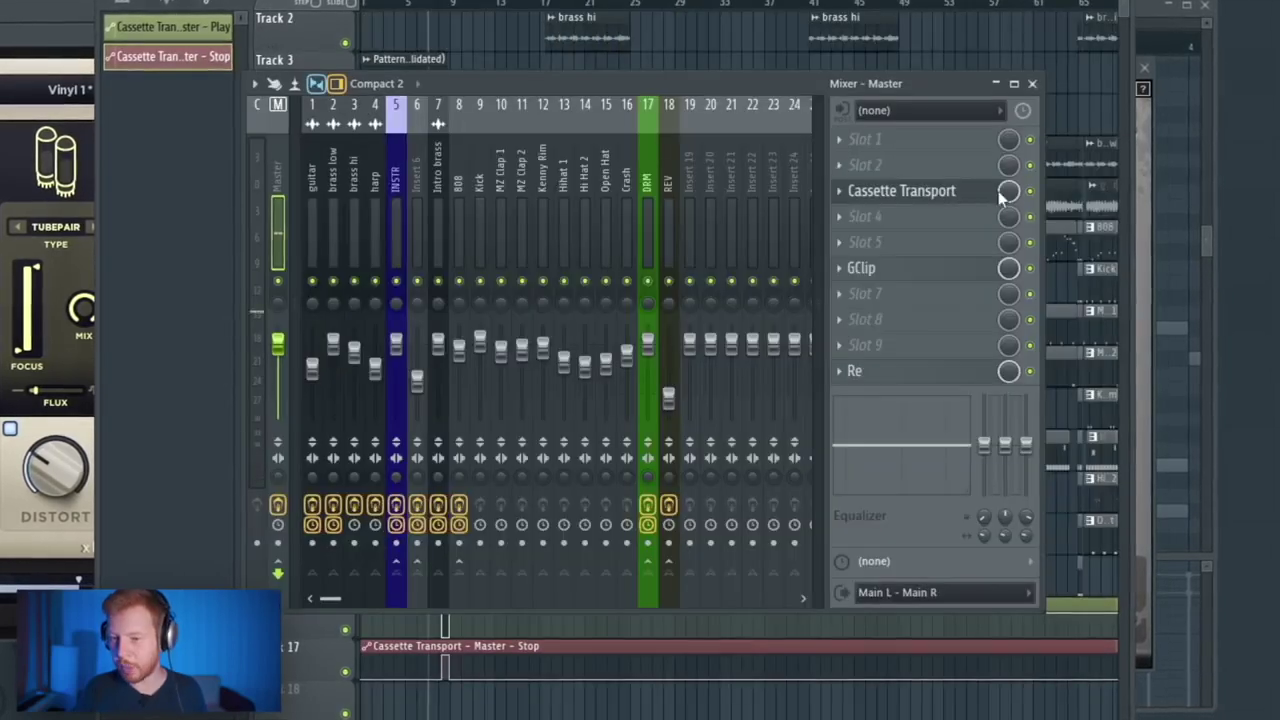
# - Create an automation clip for Cassette Transport's mix level and shape it to rise only around the tape stop before bar 9
pyautogui.rightClick(1008, 192)
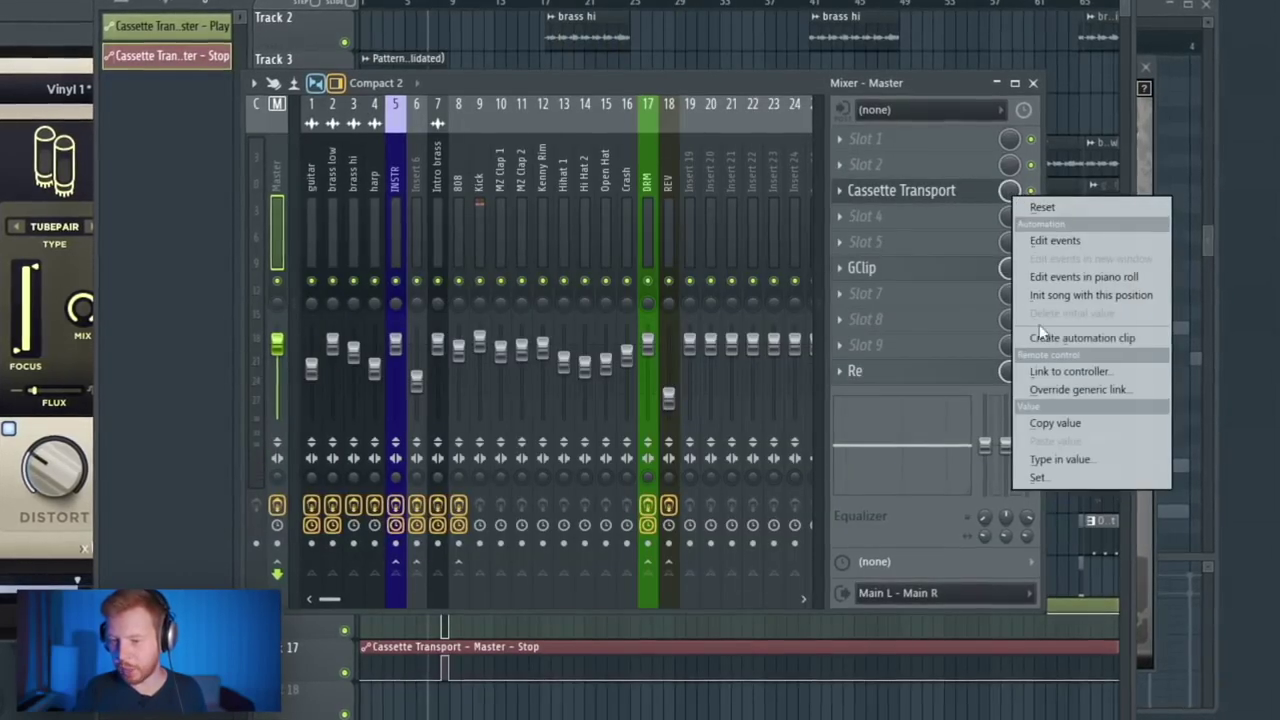
pyautogui.click(1057, 338)
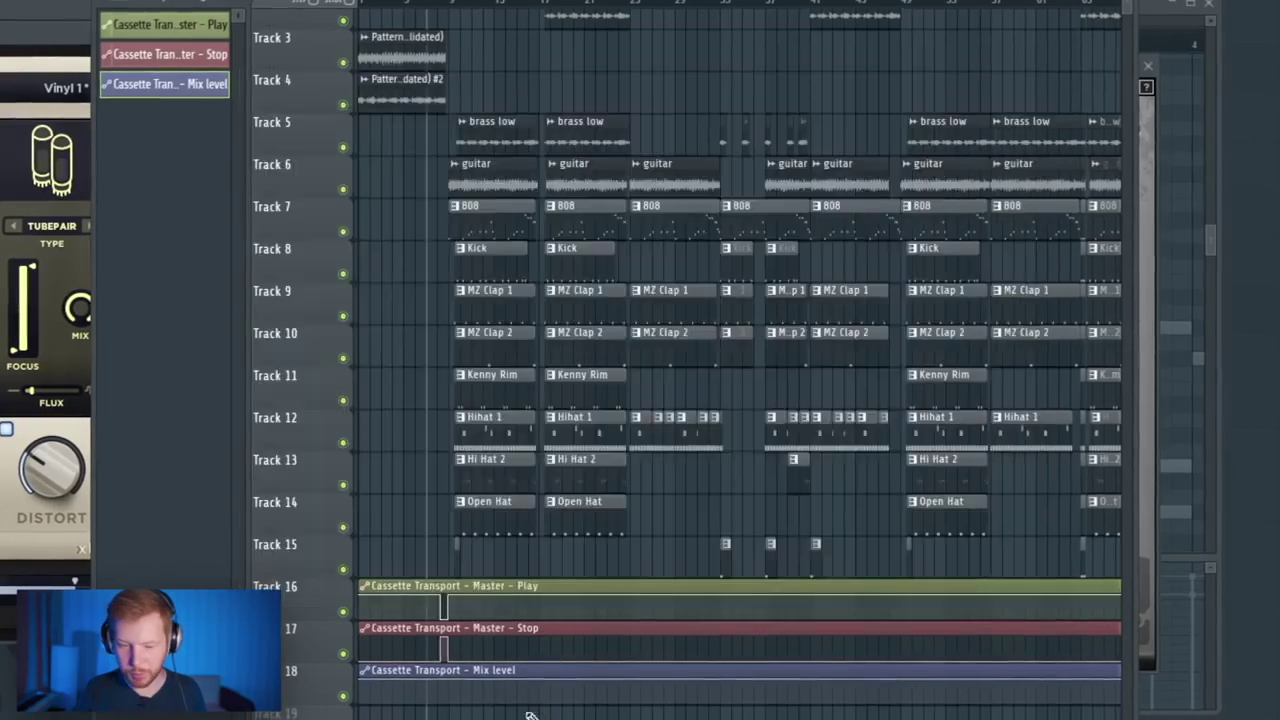
pyautogui.scroll(6, 438, 614)
pyautogui.scroll(-5, 524, 480)
pyautogui.rightClick(502, 490)
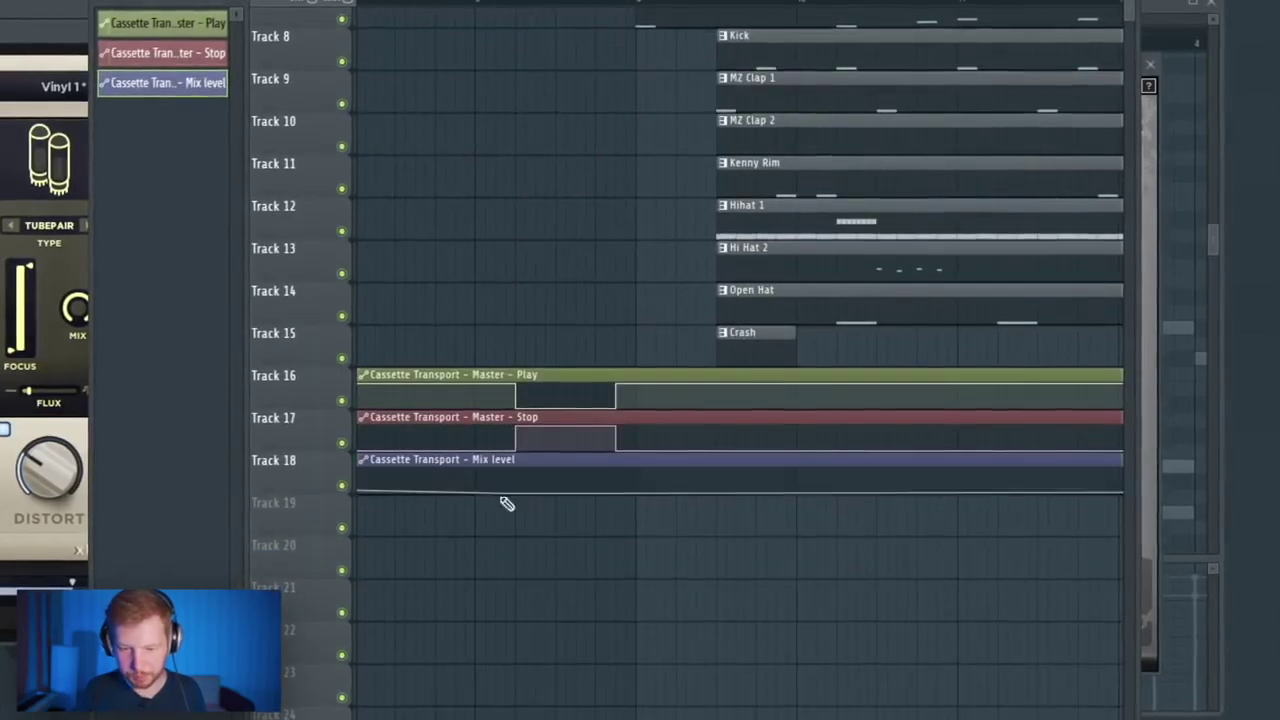
pyautogui.rightClick(510, 470)
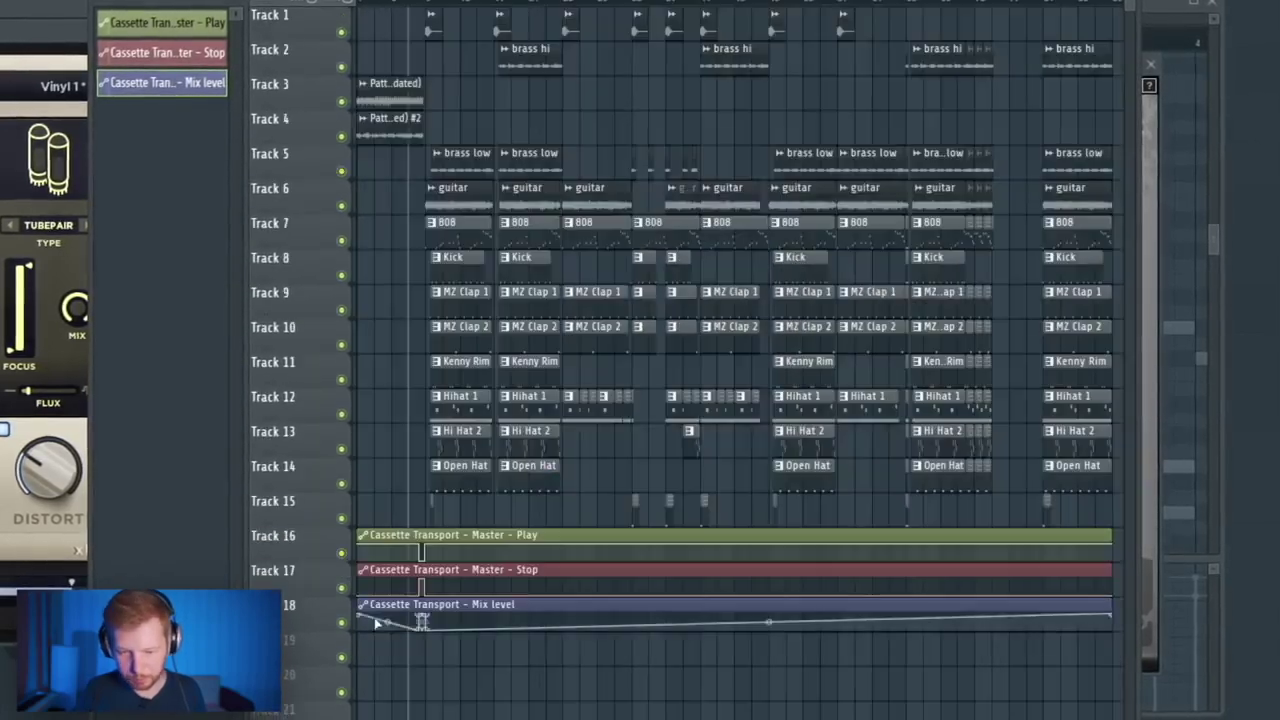
pyautogui.scroll(4, 374, 620)
pyautogui.hscroll(-2, 166, 211)
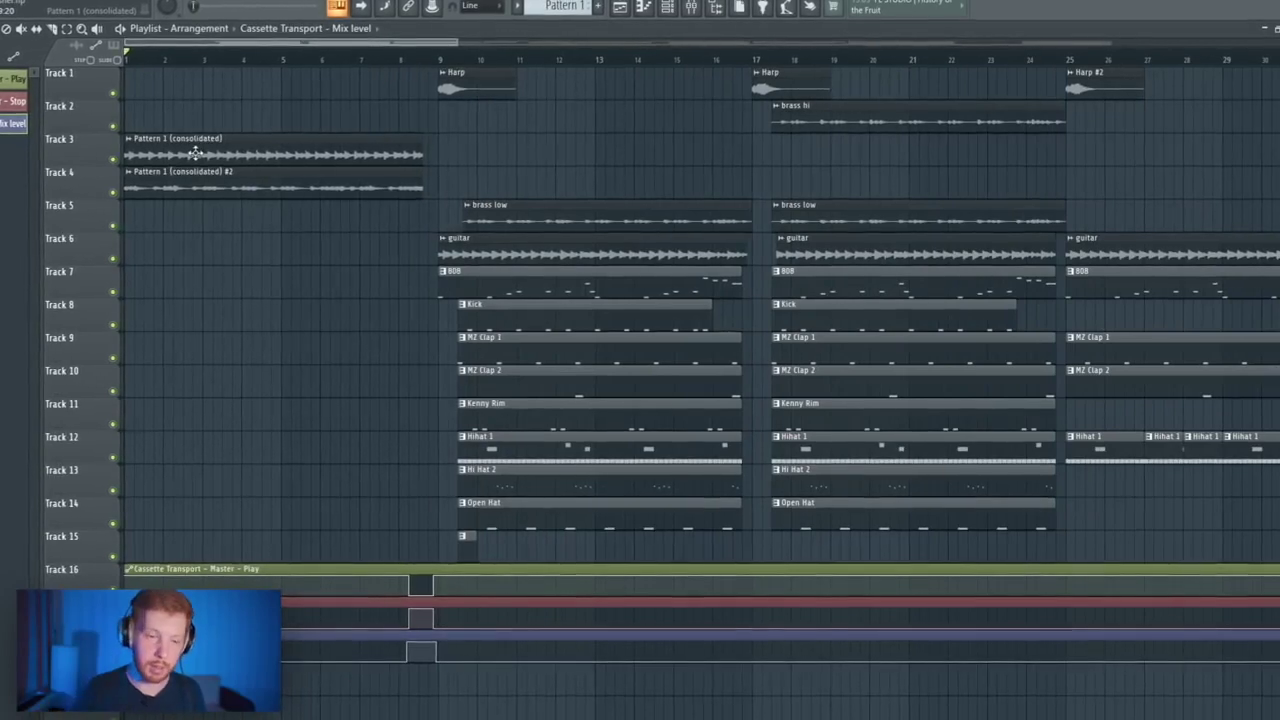
# - Look over the full arrangement and play it from bar 9
pyautogui.scroll(-3, 544, 241)
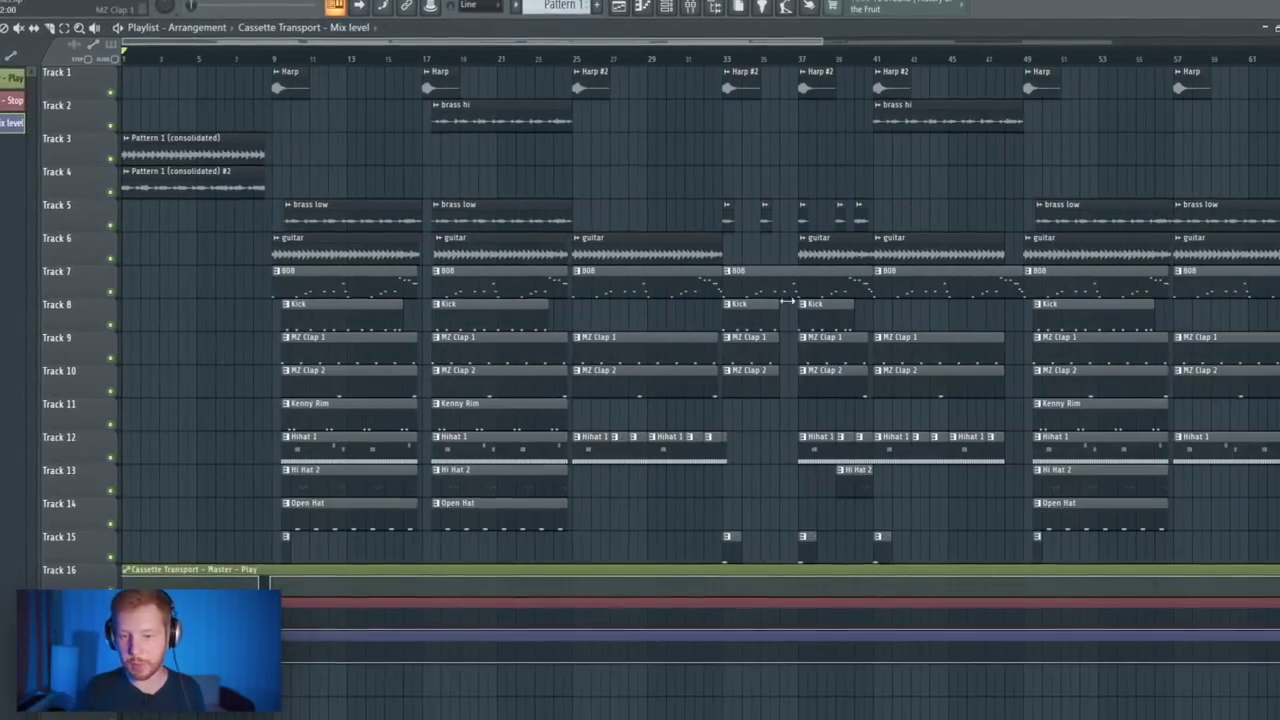
pyautogui.scroll(4, 251, 240)
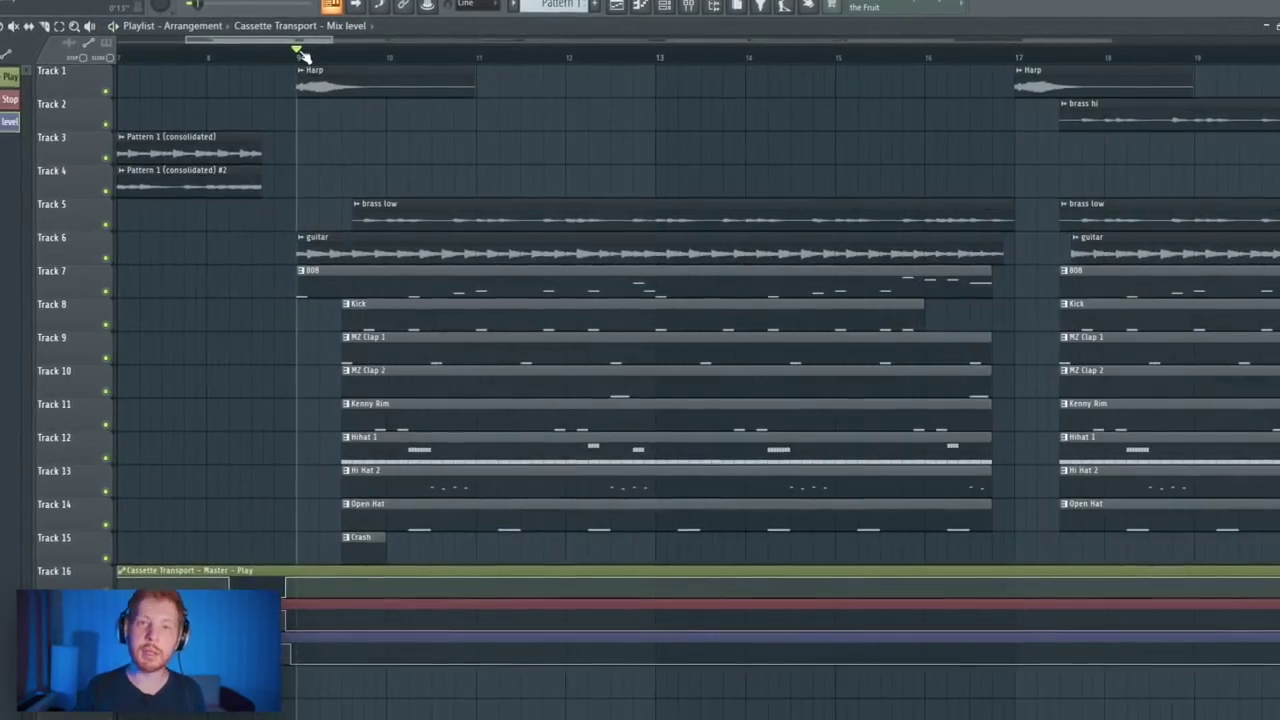
pyautogui.press('space')
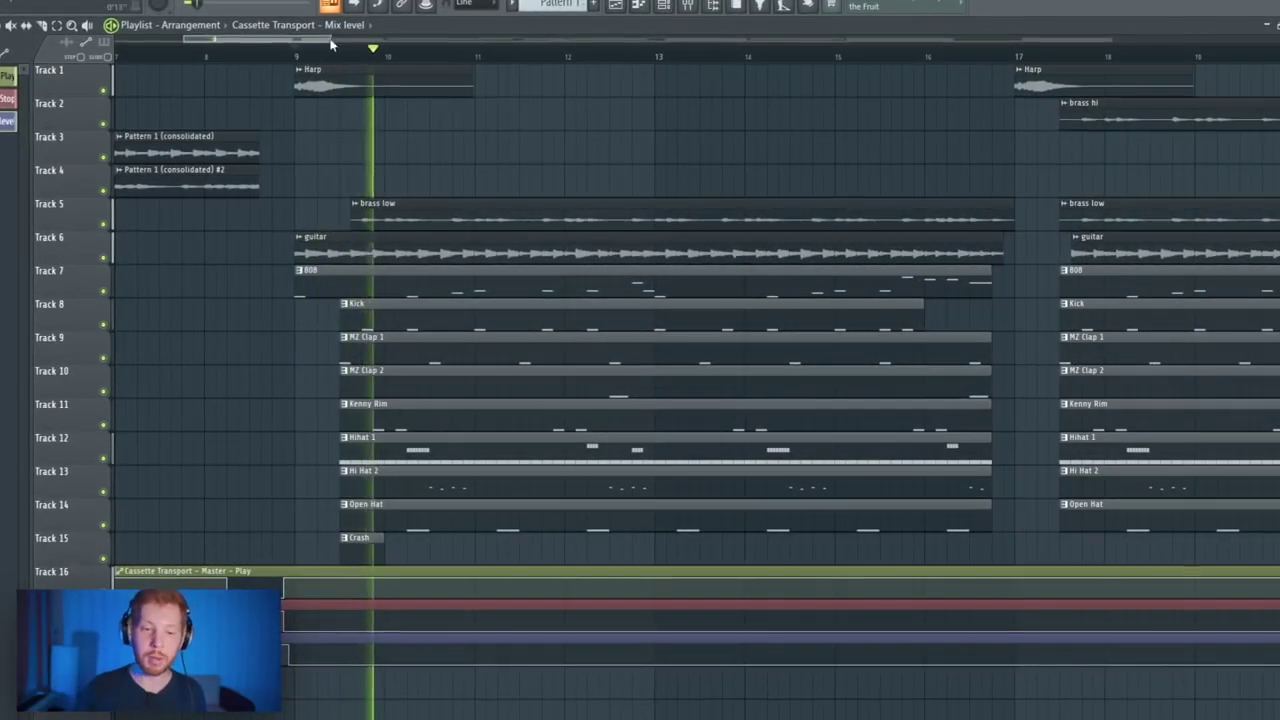
# - Select the guitar and 808 clips opening at bar 9, then play the transition into bar 17
pyautogui.moveTo(323, 200); pyautogui.dragTo(315, 326)
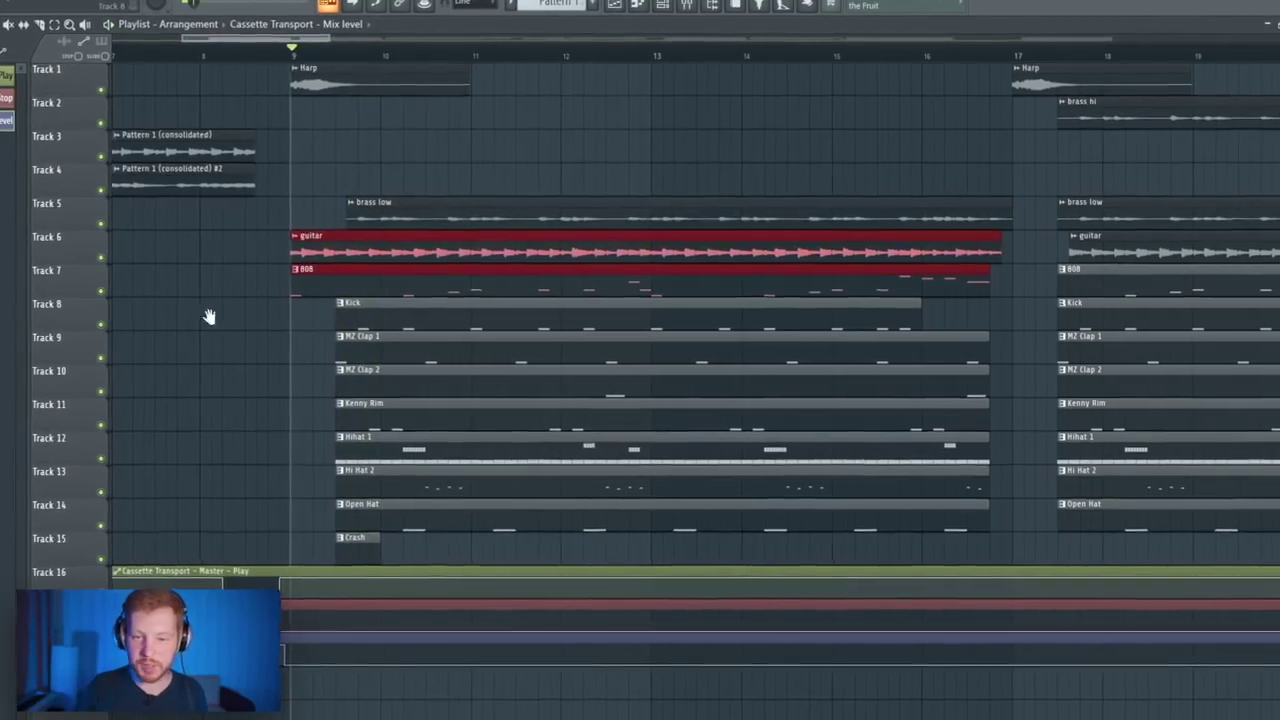
pyautogui.hscroll(4, 617, 289)
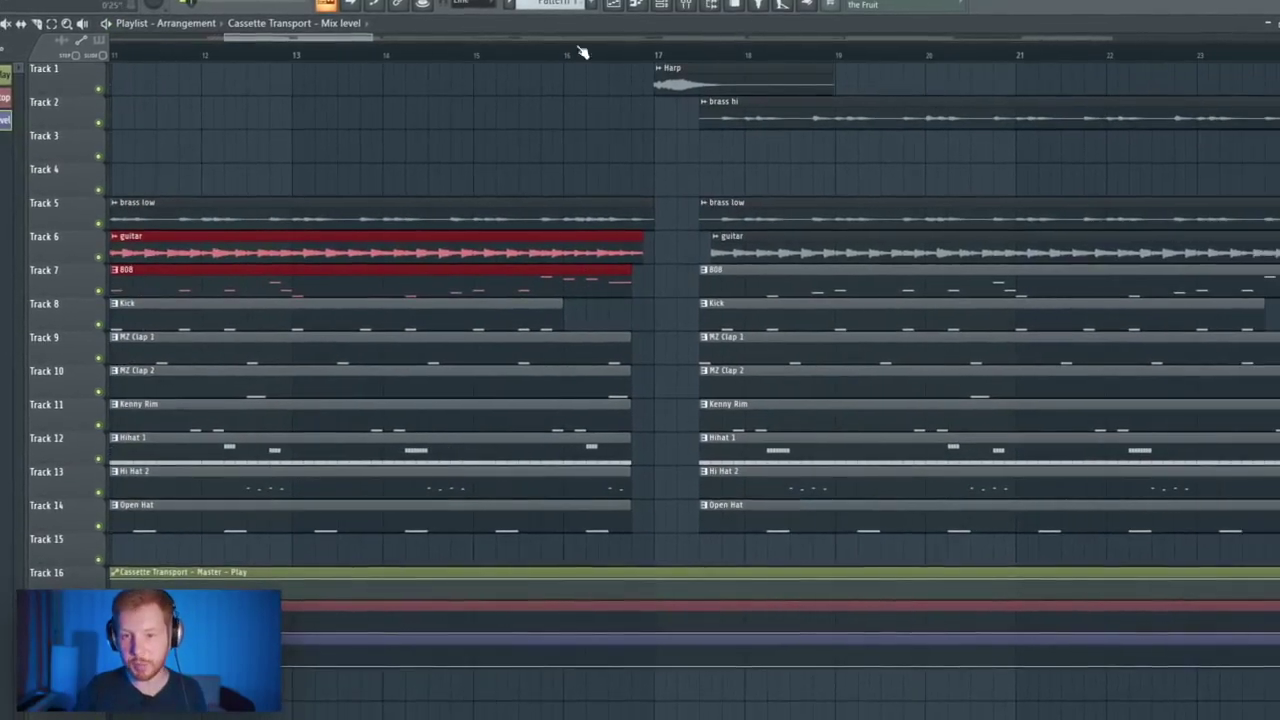
pyautogui.keyDown('ctrl'); pyautogui.click(628, 127); pyautogui.keyUp('ctrl')
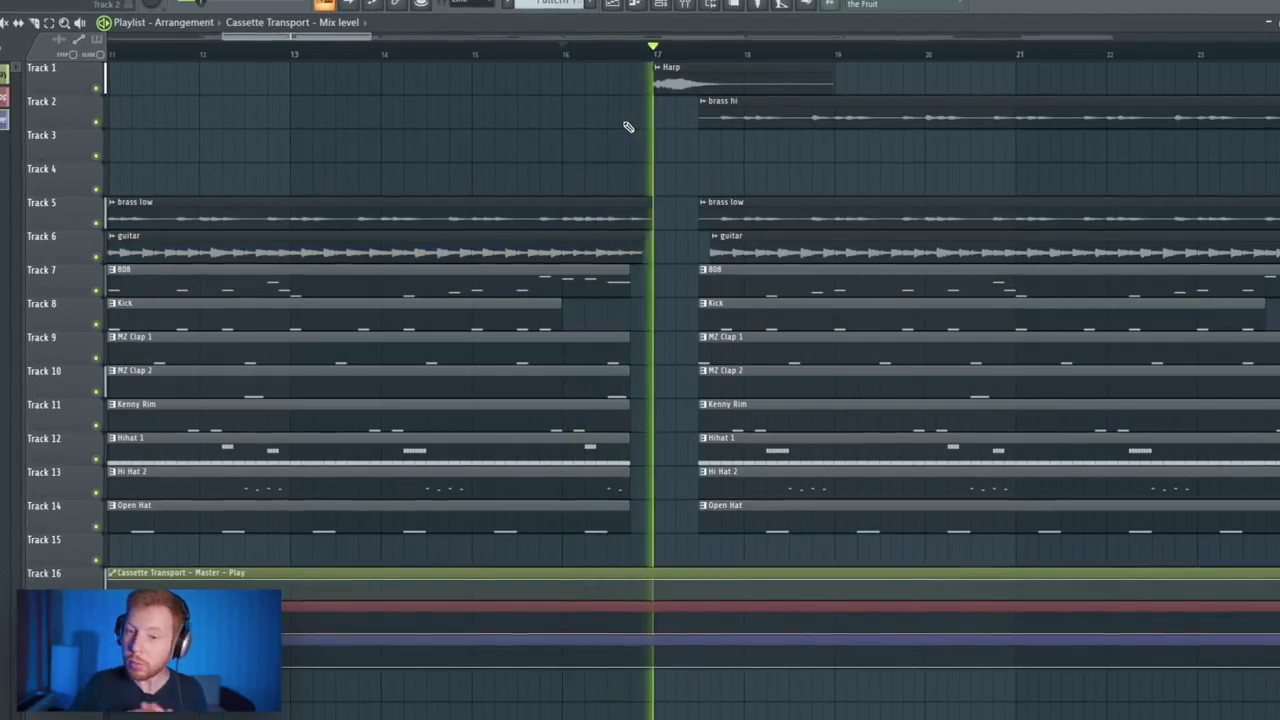
pyautogui.press('space')
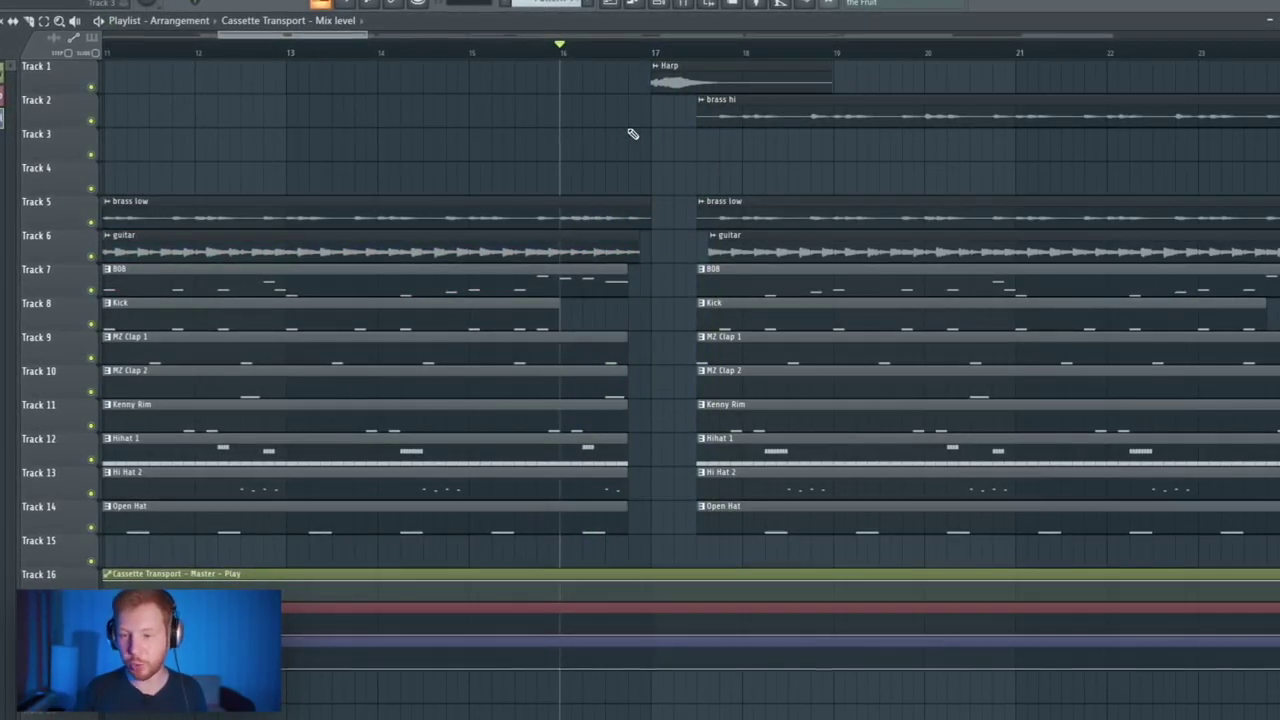
# - Play the section starting at bar 25 and the transition into bar 33
pyautogui.scroll(-5, 632, 133)
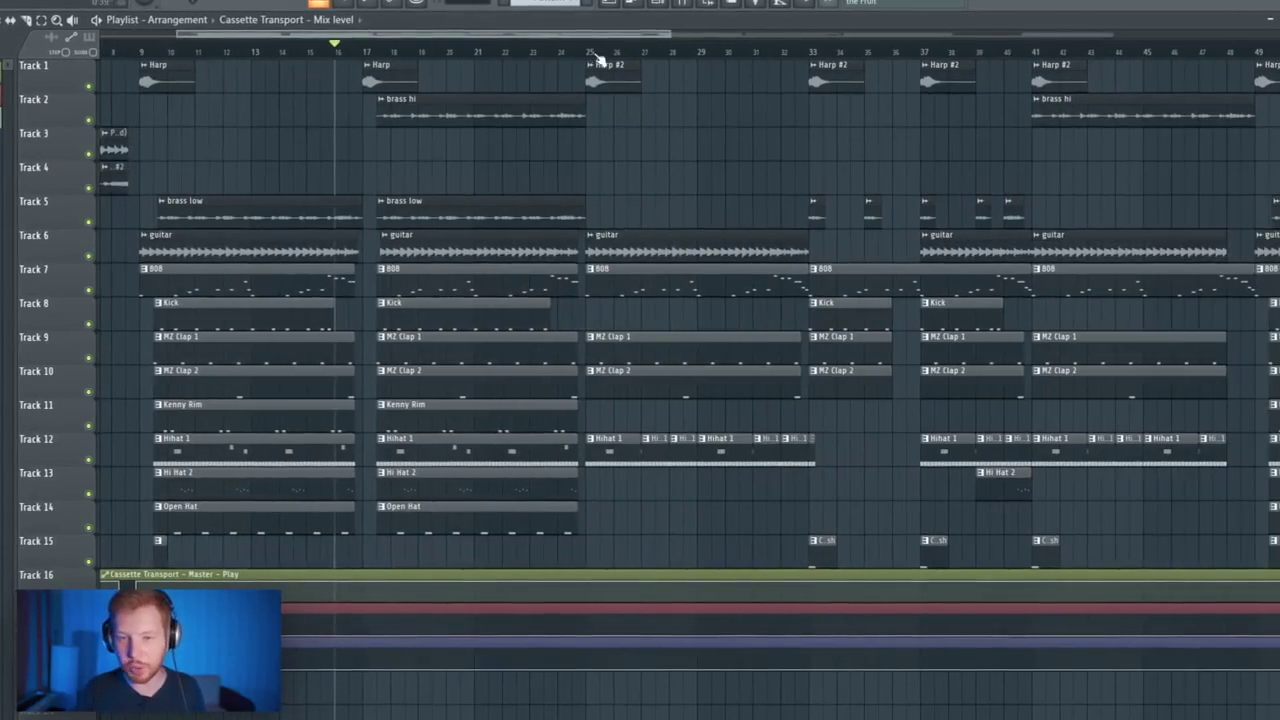
pyautogui.scroll(3, 577, 73)
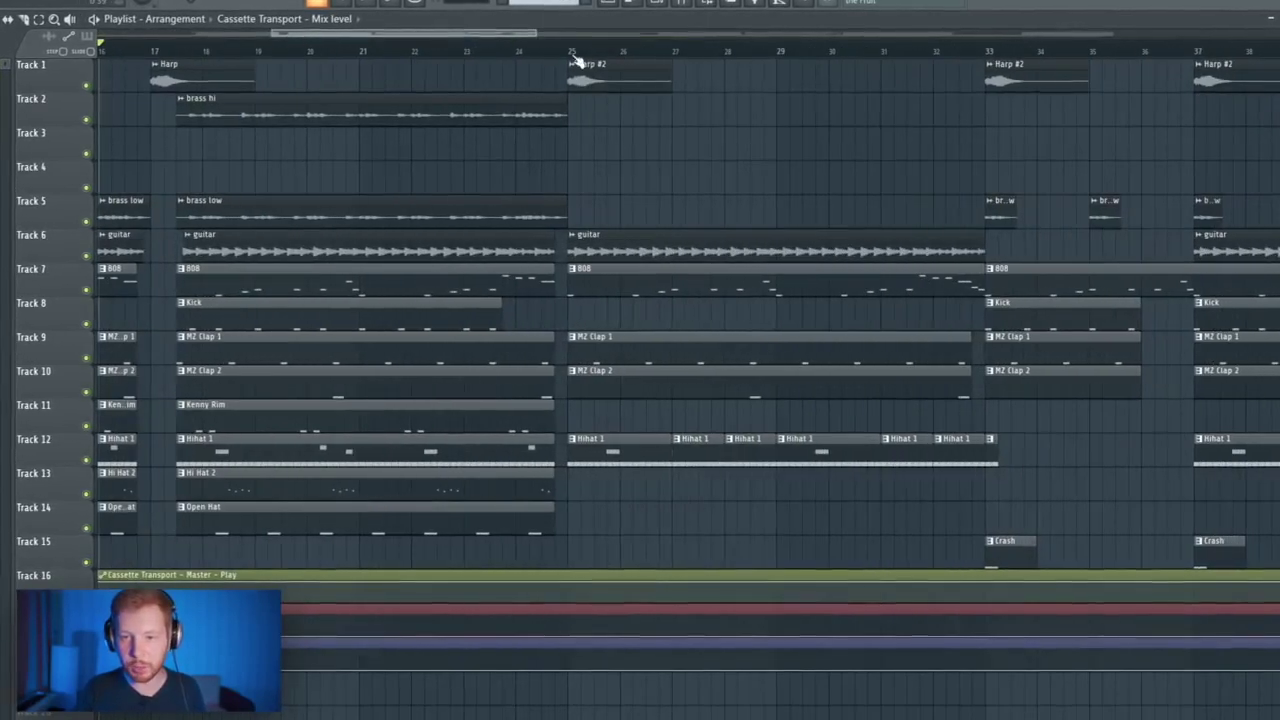
pyautogui.press('space')
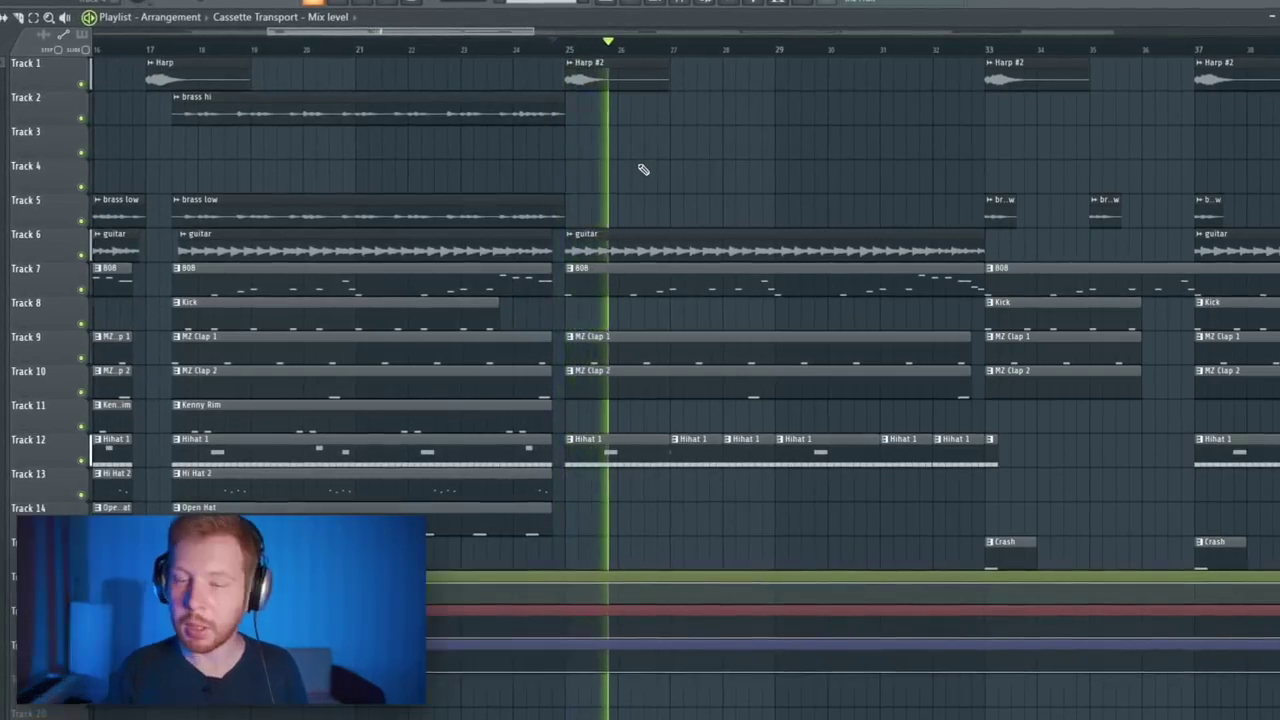
pyautogui.moveTo(766, 142); pyautogui.dragTo(651, 139)
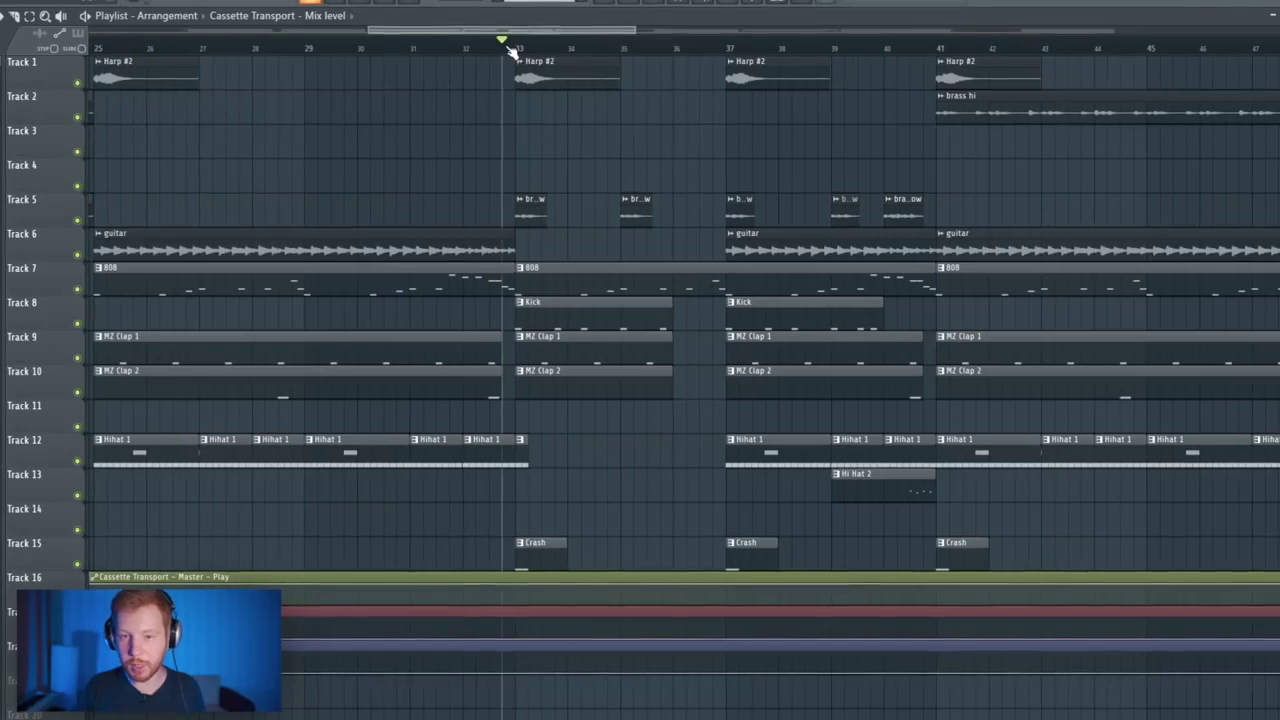
pyautogui.press('space')
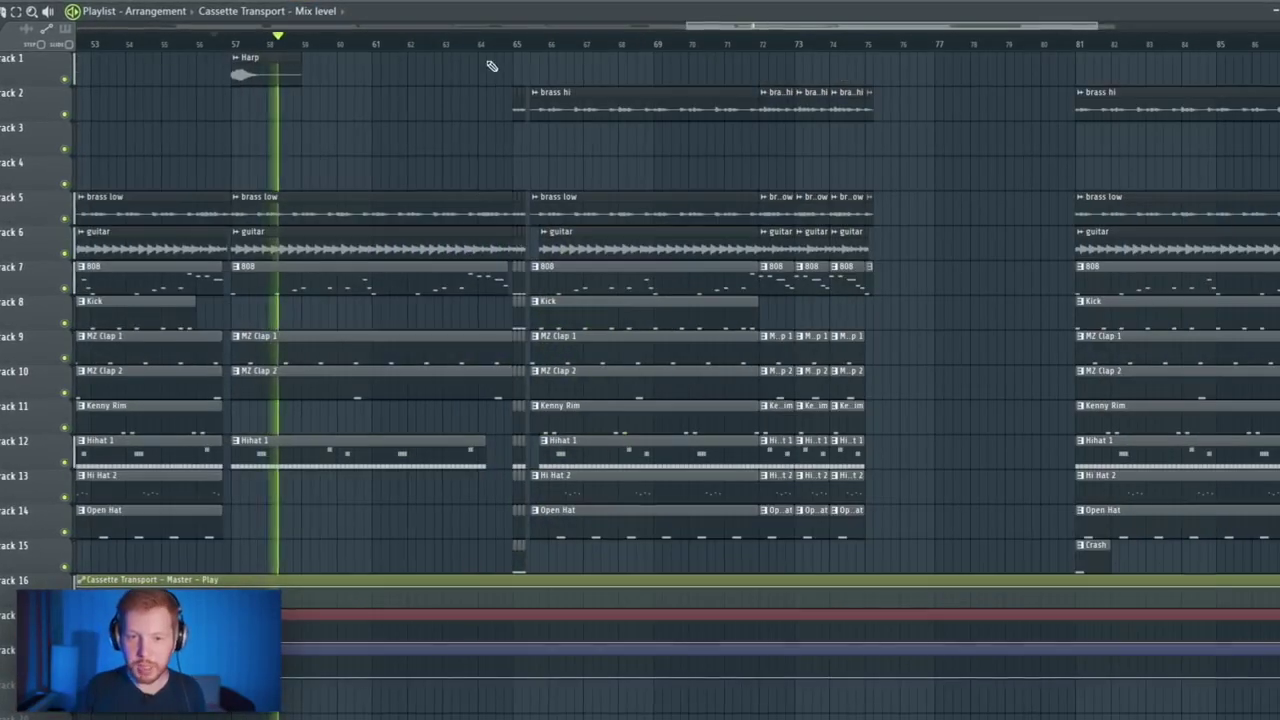
# - Play the lead-in to bar 65 and examine the short repeated clips at bar 65 up close
pyautogui.click(481, 44)
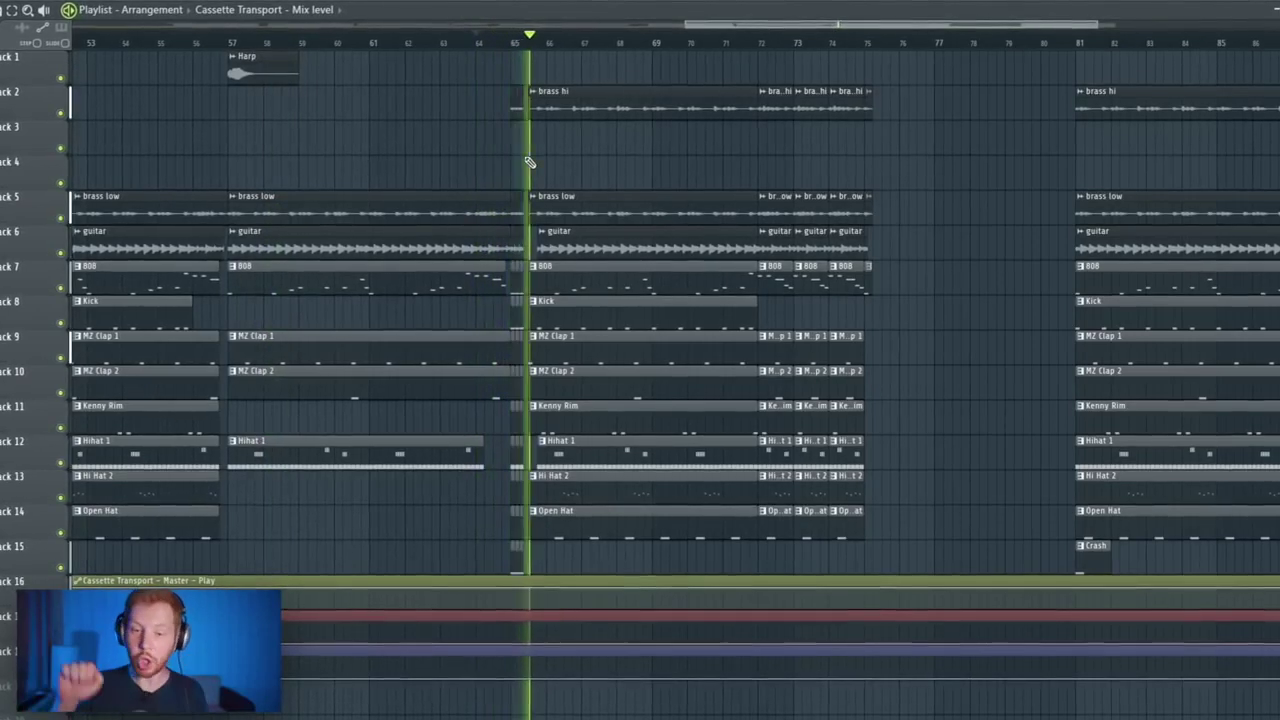
pyautogui.scroll(5, 529, 162)
pyautogui.scroll(3, 711, 331)
pyautogui.scroll(-1, 572, 308)
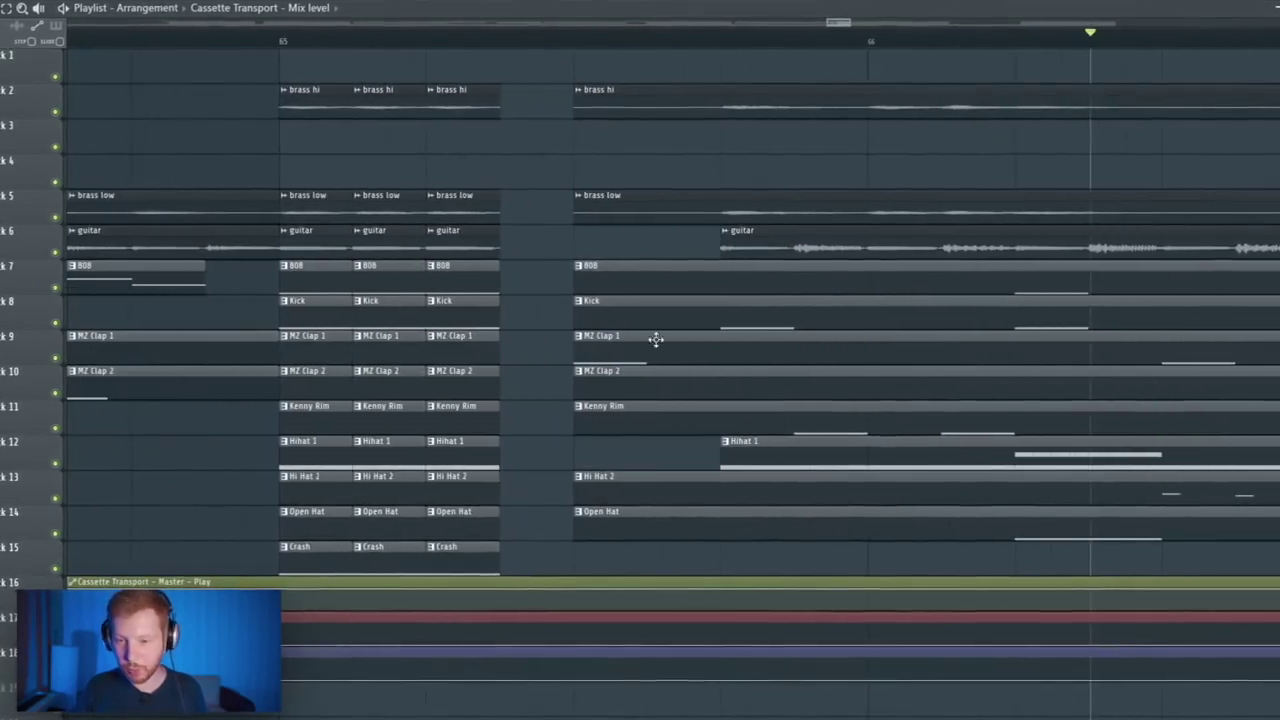
pyautogui.moveTo(701, 256); pyautogui.dragTo(538, 250)
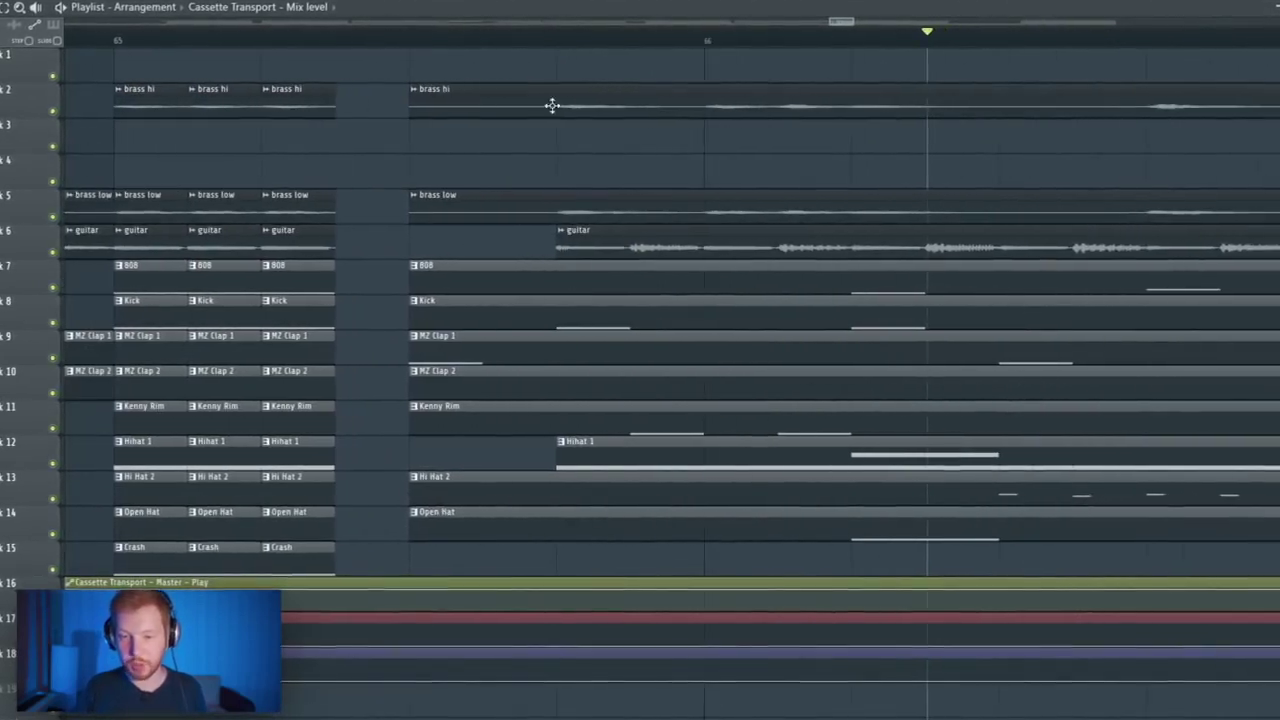
# - Select the clips of bar 72 across the instrument and drum tracks and examine their repeats up to bar 75
pyautogui.scroll(-4, 560, 400)
pyautogui.moveTo(580, 411); pyautogui.dragTo(283, 360)
pyautogui.moveTo(1020, 314); pyautogui.dragTo(411, 343)
pyautogui.scroll(-1, 757, 309)
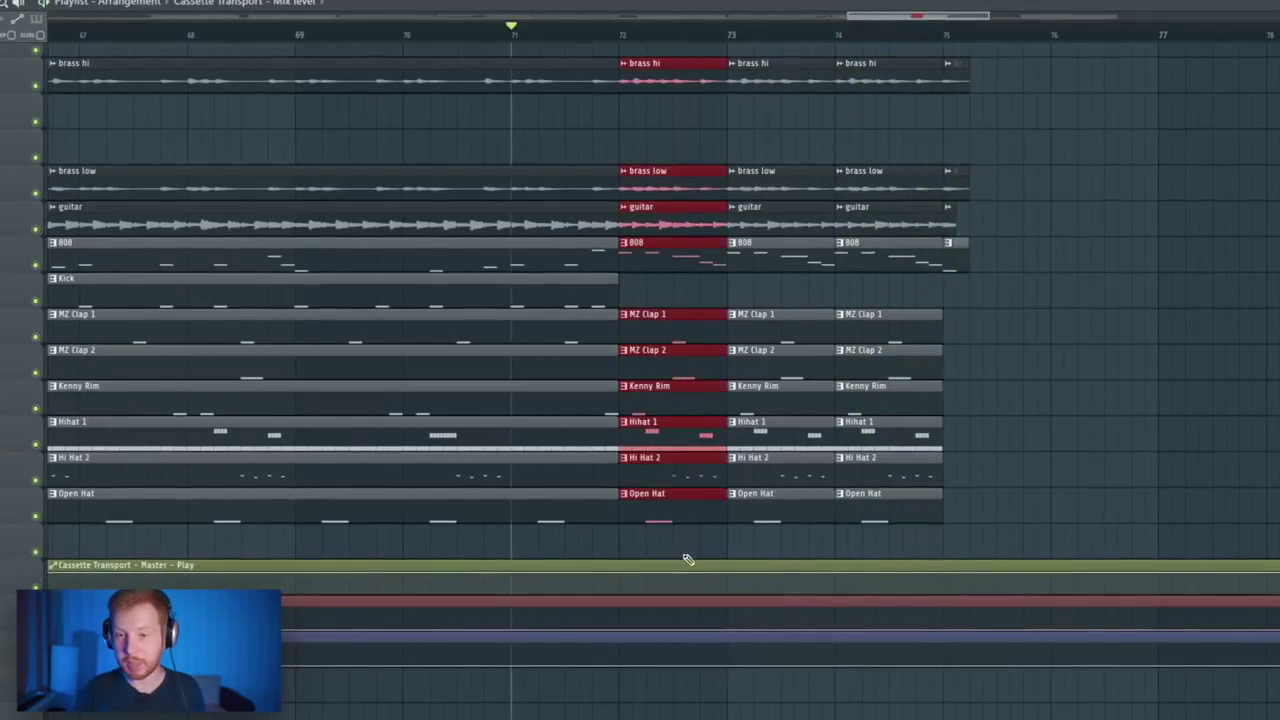
pyautogui.scroll(-4, 688, 559)
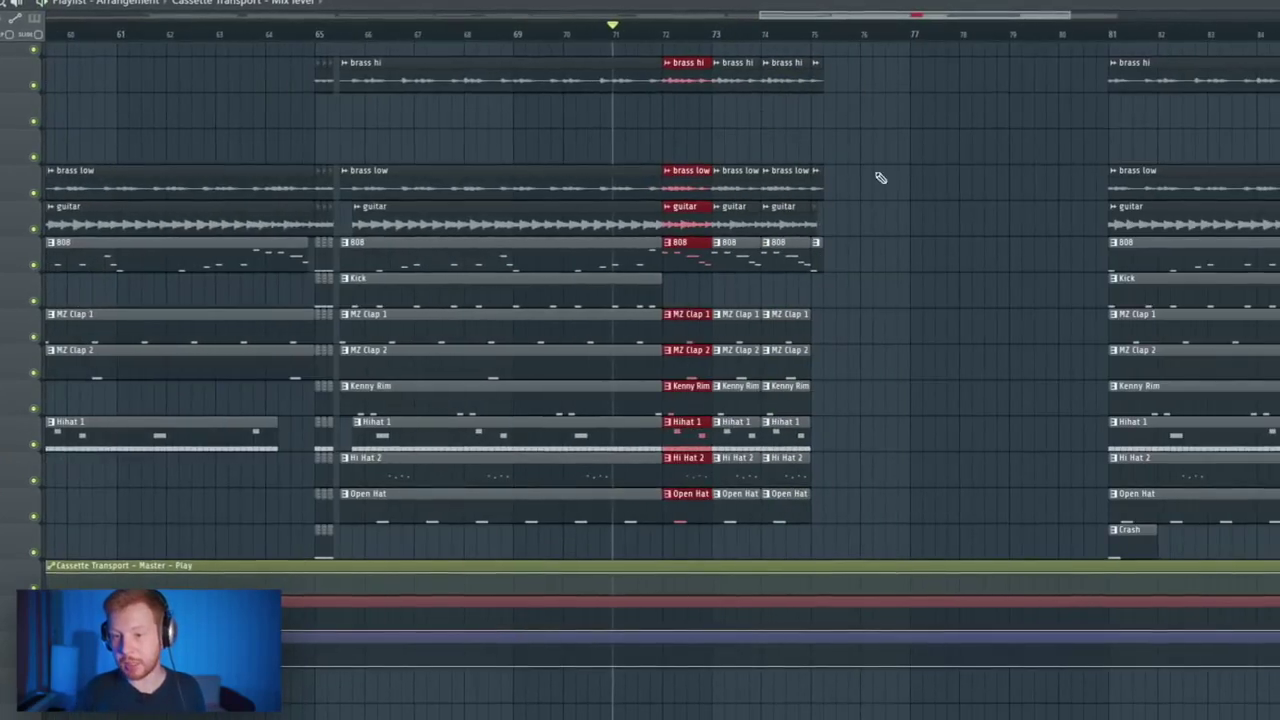
pyautogui.scroll(5, 880, 178)
# - Inspect the Imager module's band widths in Ozone 9 on the Master during playback, then close the plugin
pyautogui.scroll(-8, 437, 161)
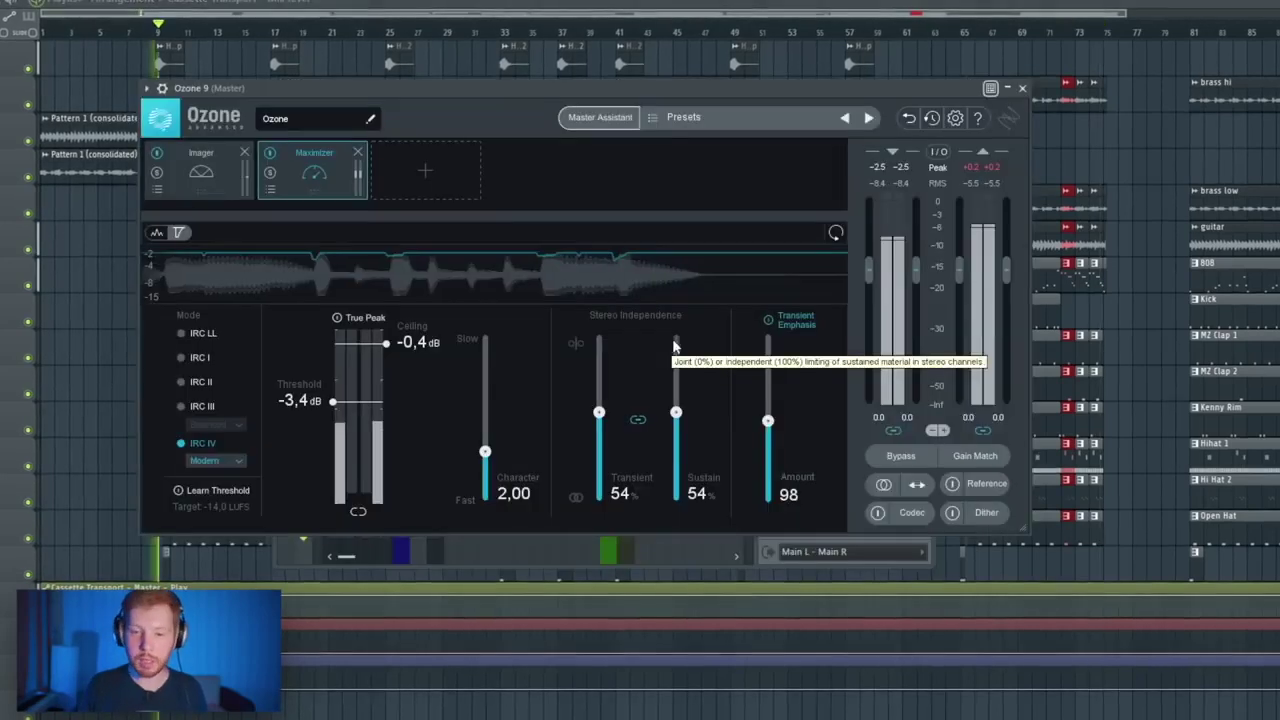
pyautogui.click(245, 176)
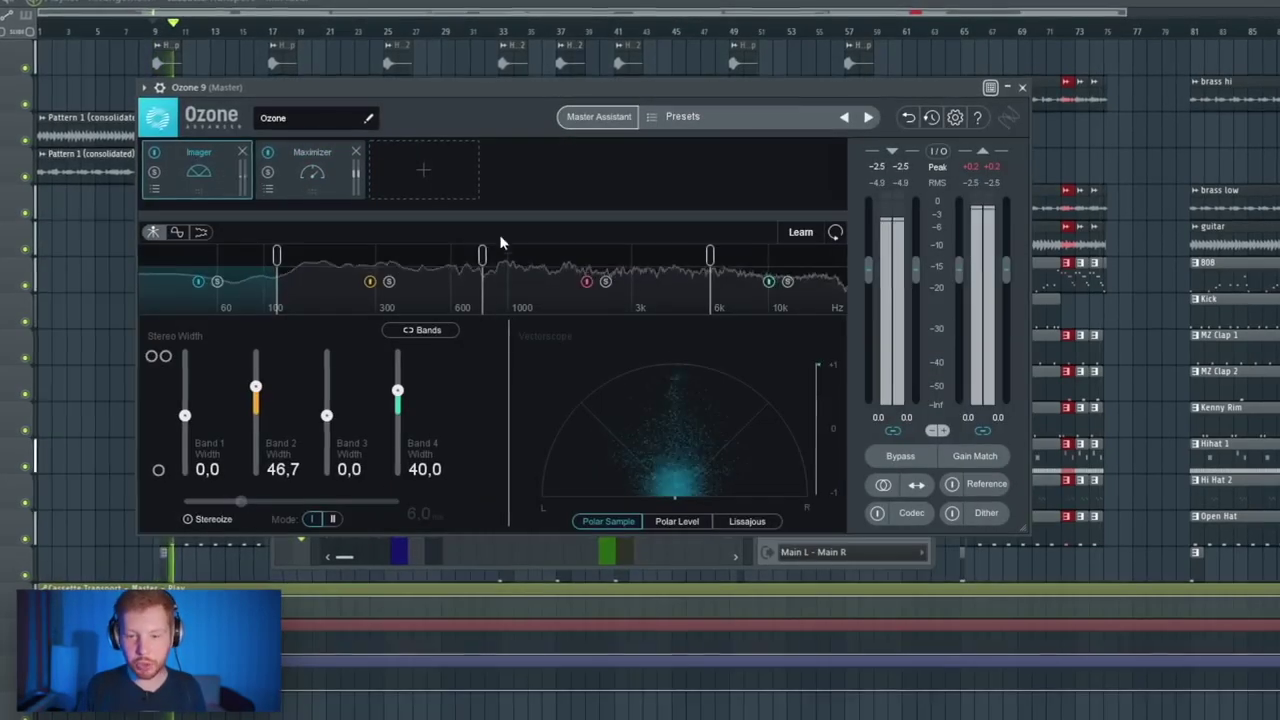
pyautogui.click(1022, 88)
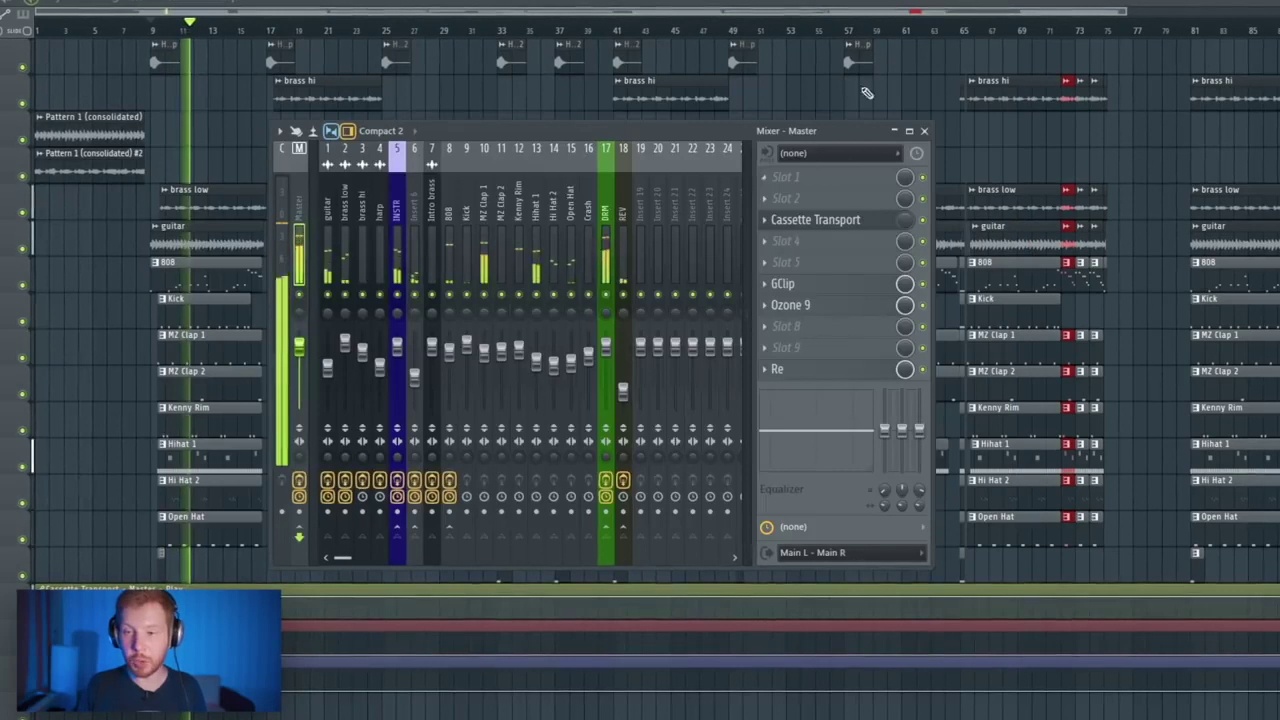